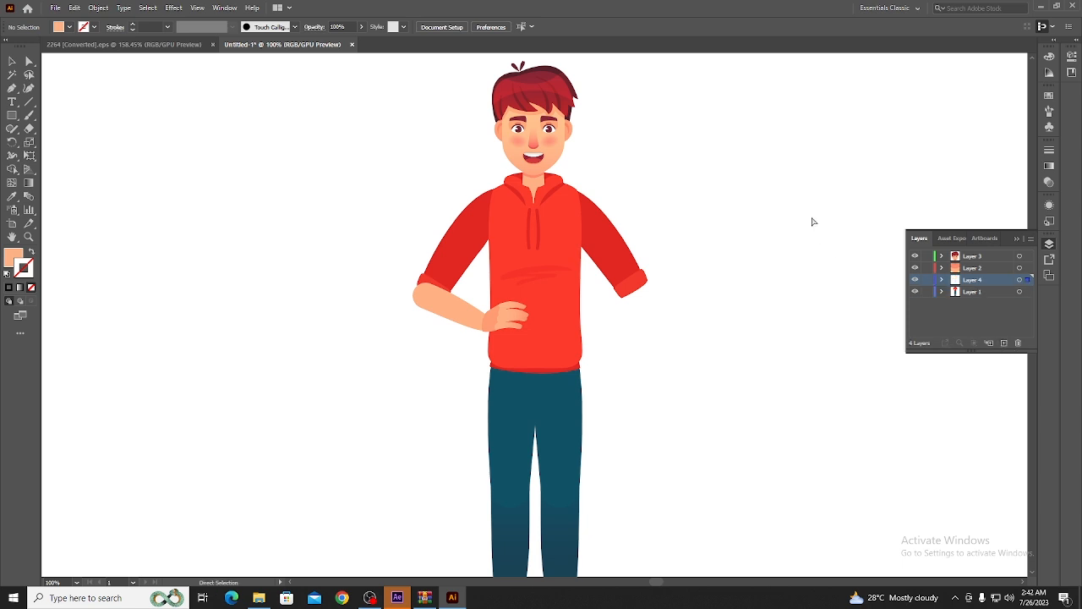
Step: Paste the raised forearm and hand in place on Layer 4, and move that arm's sleeve to a new layer below Layer 1
key("ctrl+shift+v")
left_click(741, 229)
left_click(600, 253)
key("ctrl+x")
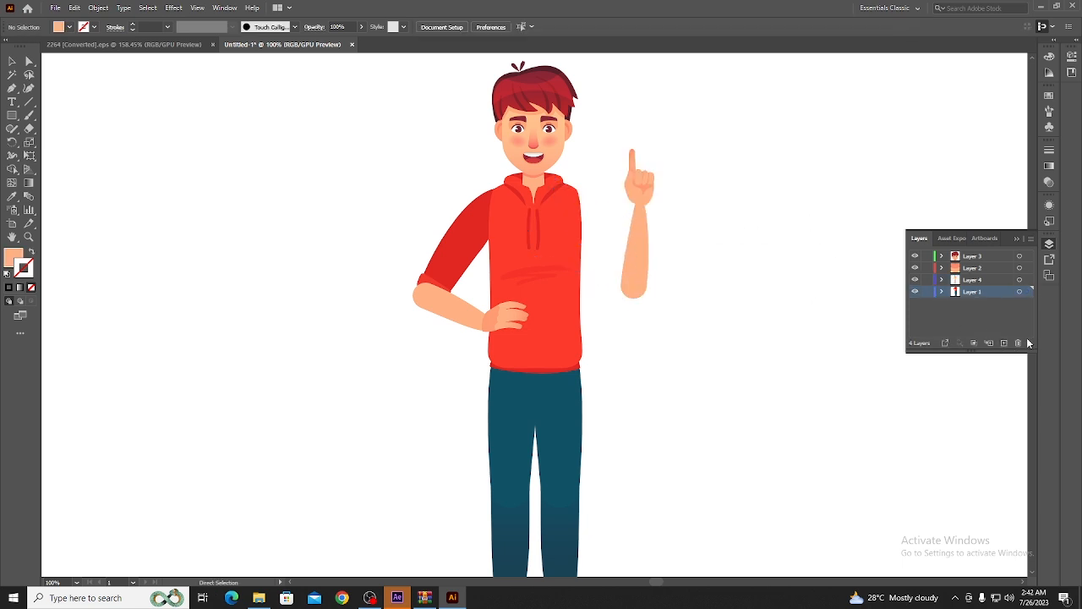
left_click(1005, 344)
key("ctrl+shift+v")
left_click_drag(984, 292, 976, 313)
left_click(665, 227)
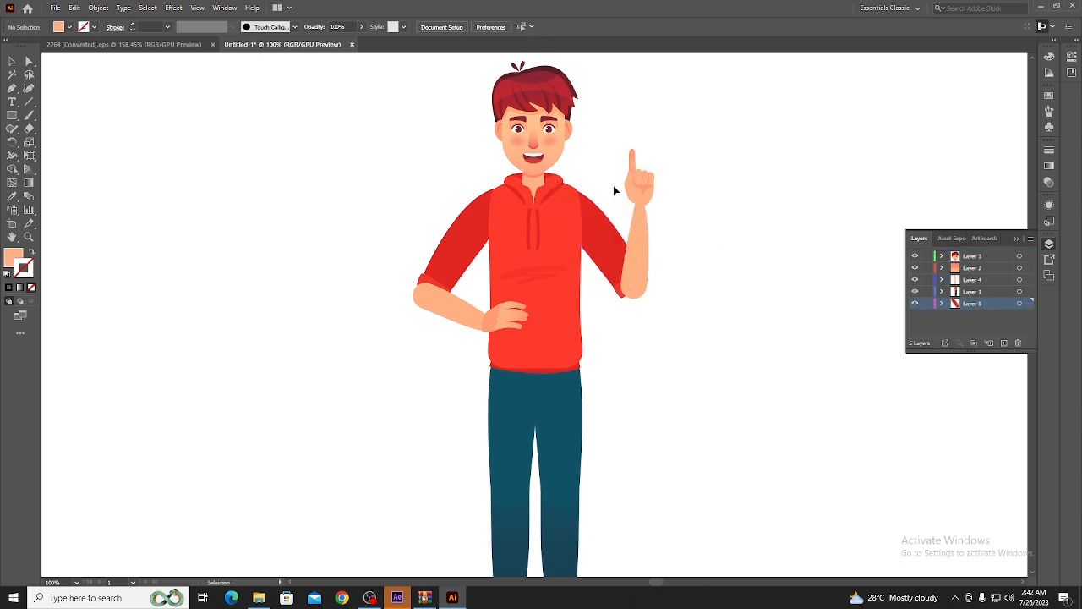
Step: Cut the eyes and eyebrows from the head and paste them in place on a new layer above Layer 3
left_click(550, 126)
key("ctrl+x")
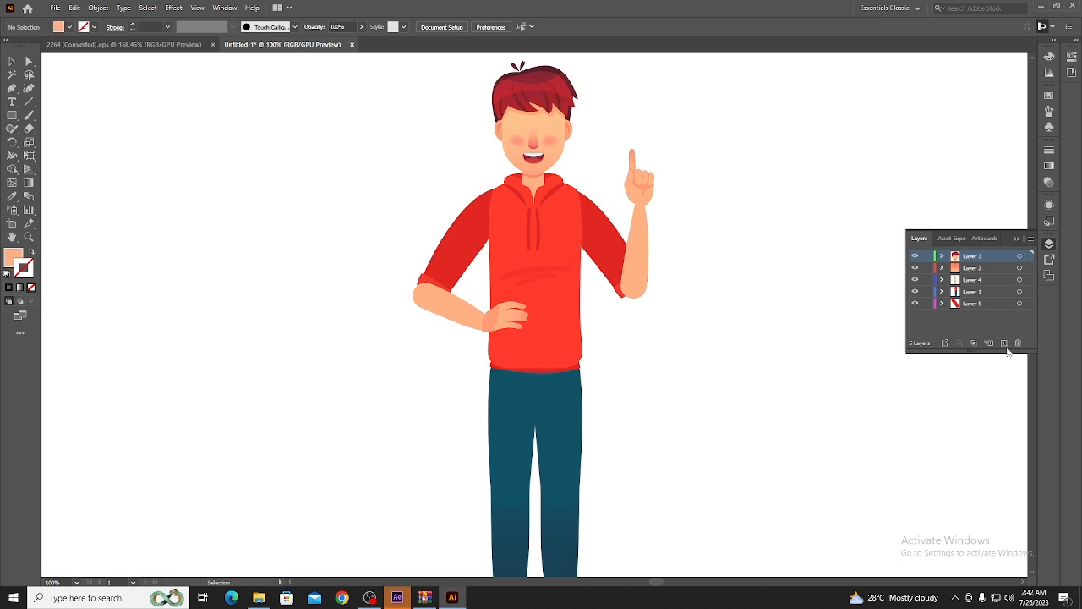
left_click(1004, 343)
key("ctrl+shift+v")
left_click(770, 232)
Step: Move both eyebrows in place onto their own new layer above the eyes
scroll(539, 95, "up", 1)
left_click(552, 144)
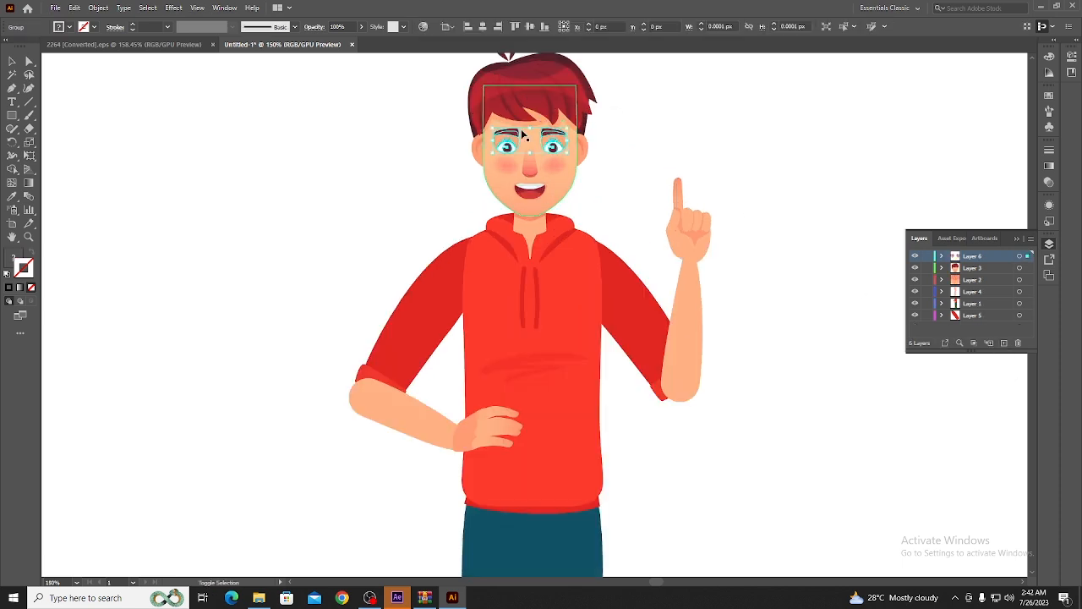
scroll(542, 131, "up", 1)
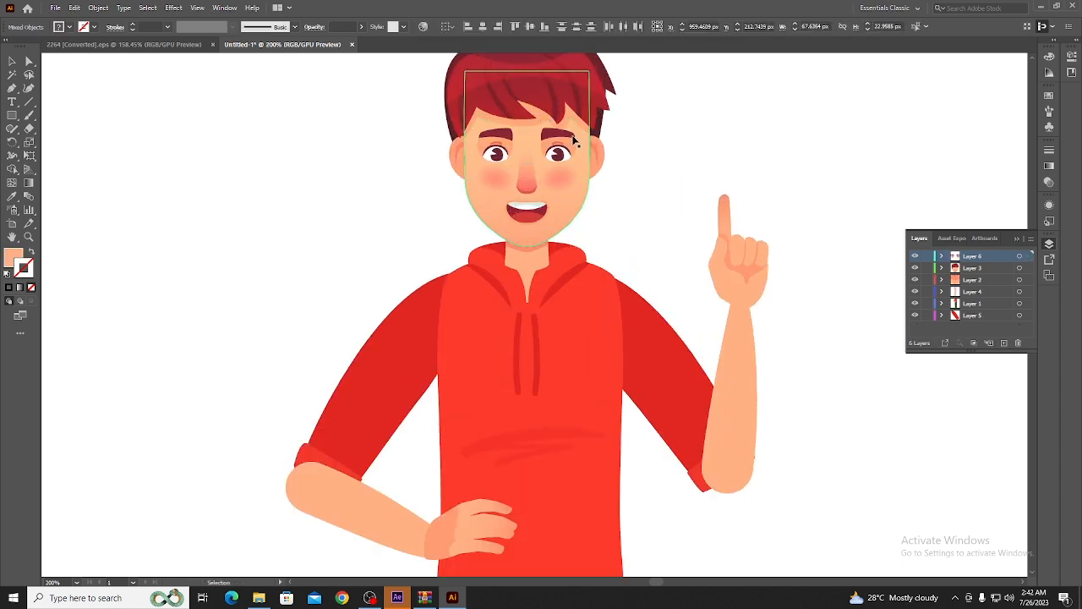
key("ctrl+shift+a")
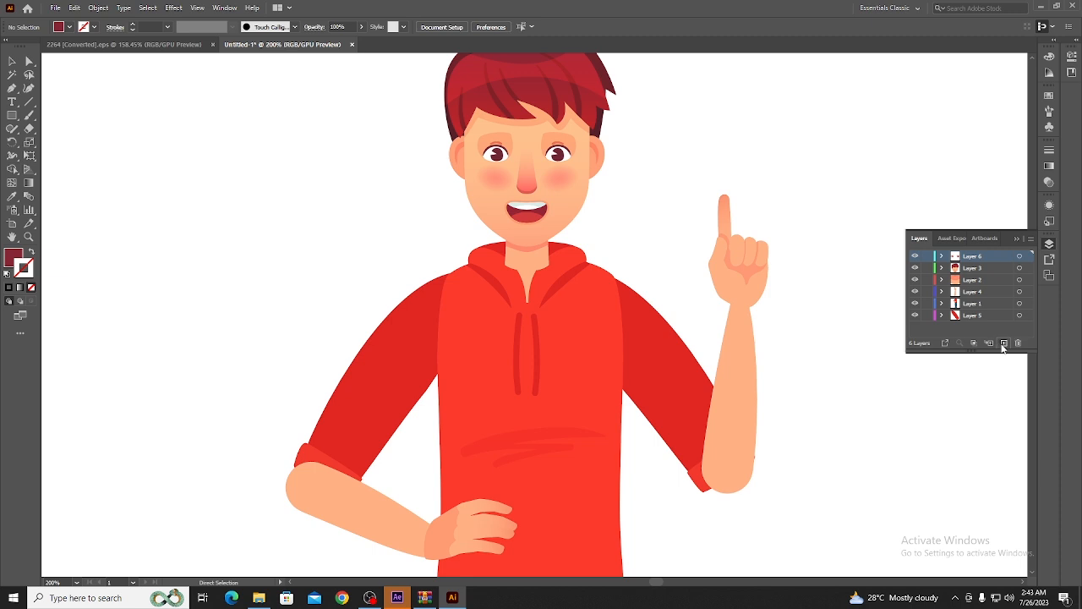
left_click(1004, 344)
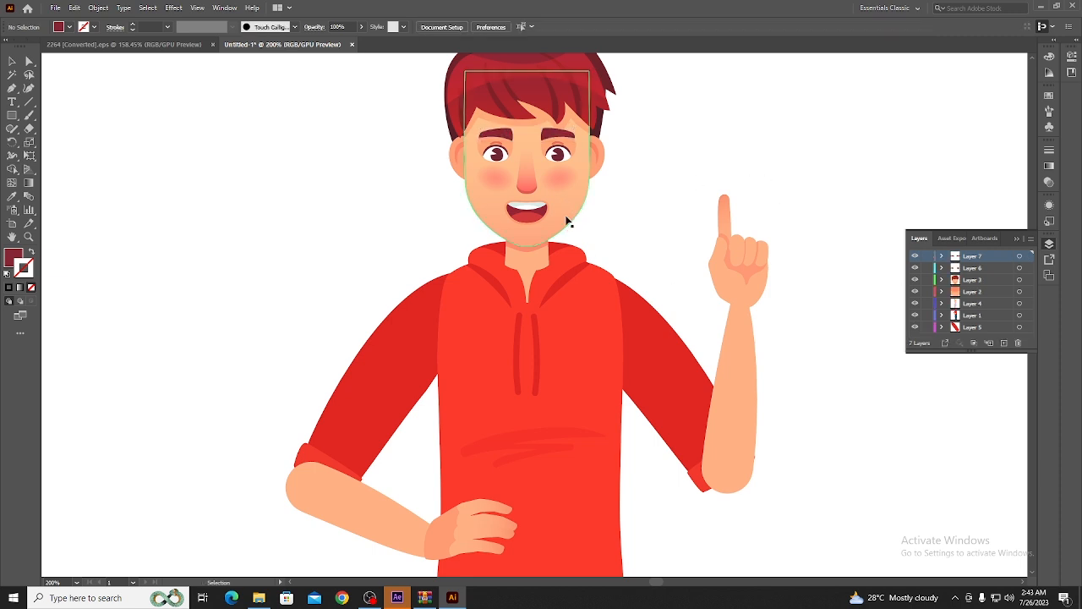
left_click(565, 220)
left_click(747, 191)
Step: Cut the bent forearm together with its hand on the hip and paste them in place on a new layer above Layer 1
left_click(399, 531)
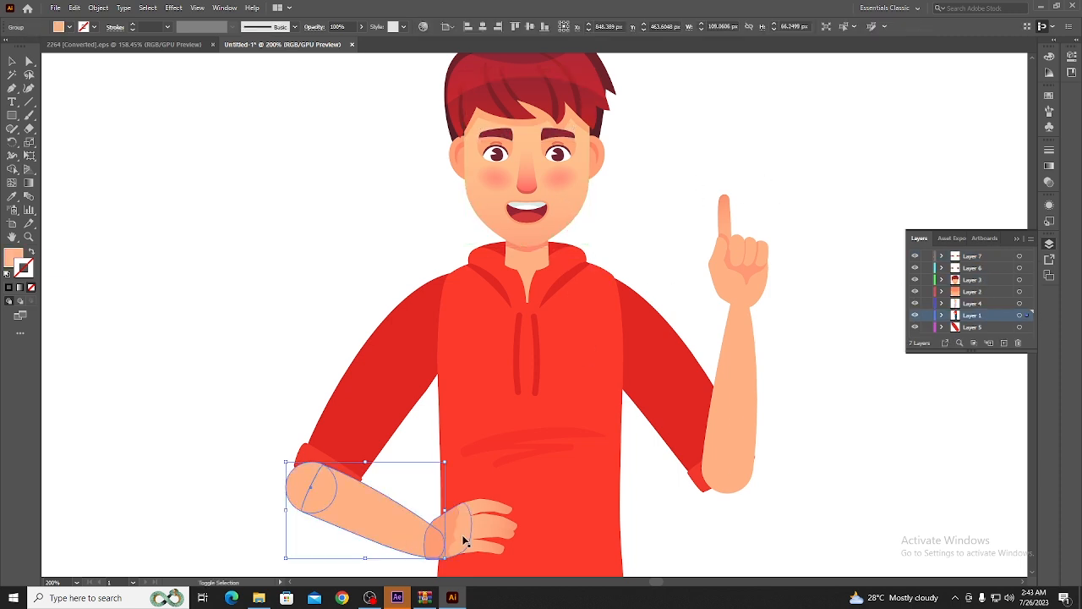
left_click(470, 538, "shift")
key("ctrl+x")
left_click(1004, 343)
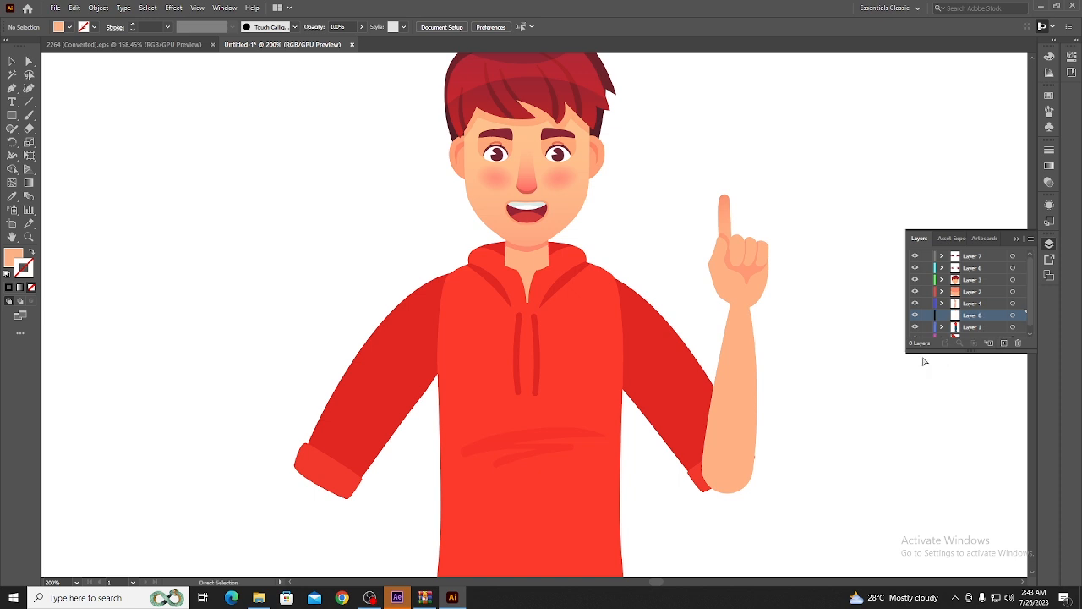
key("ctrl+f")
left_click(829, 147)
Step: Move the bent arm's sleeve in place onto a new layer and put that layer directly below Layer 1
left_click(378, 410)
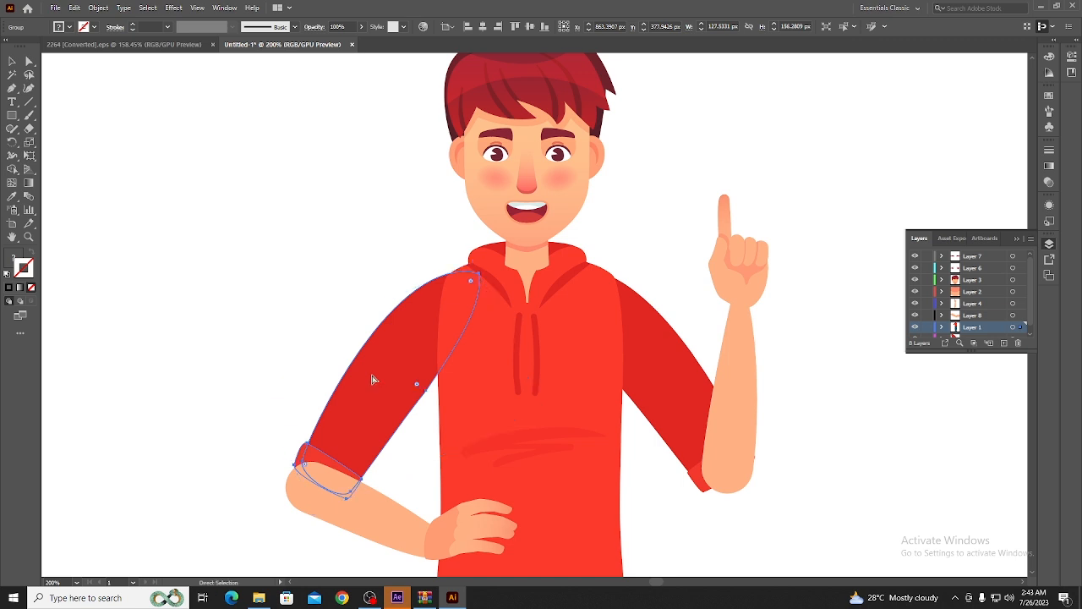
key("ctrl+x")
left_click(1005, 343)
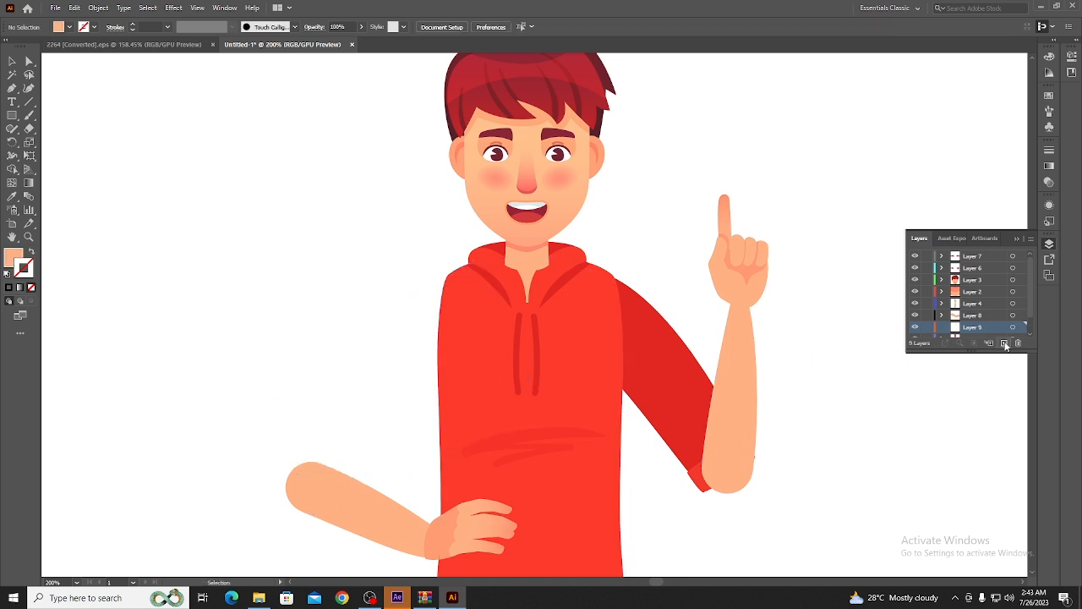
key("ctrl+f")
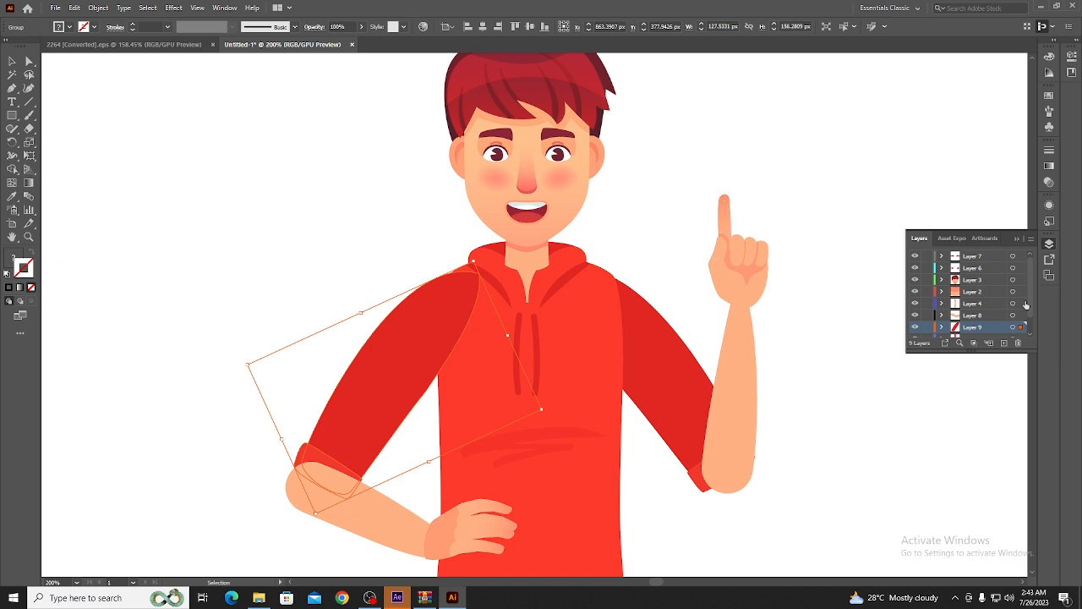
scroll(990, 313, "down", 1)
left_click_drag(972, 313, 971, 326)
left_click(822, 246)
Step: Check the hoodie torso, the raised forearm and the bent forearm for how they are grouped and layered
scroll(742, 317, "down", 1)
scroll(744, 315, "up", 1)
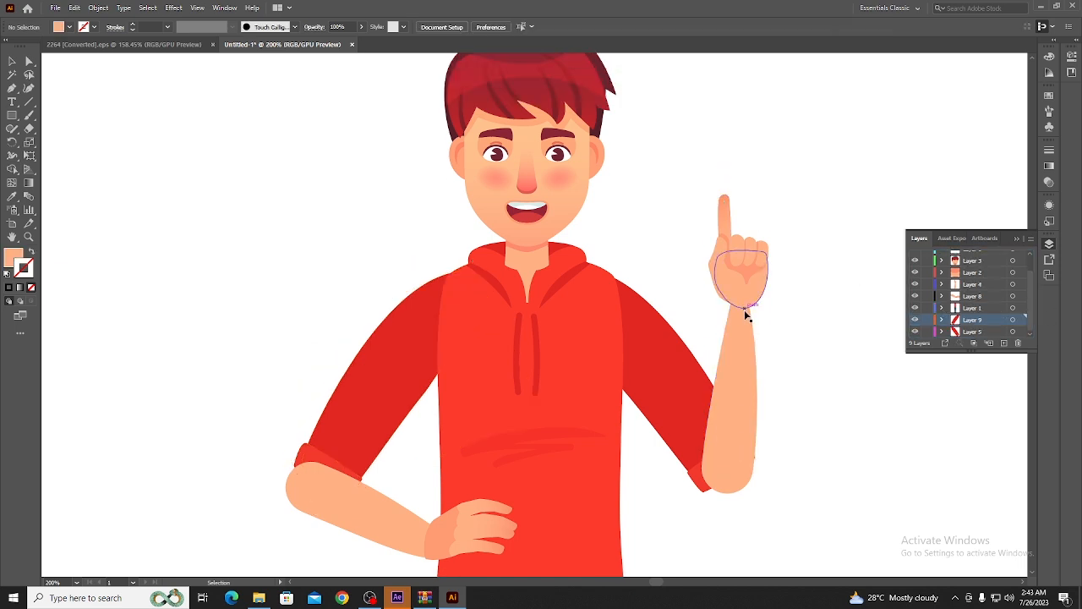
scroll(738, 289, "down", 3)
left_click(647, 368)
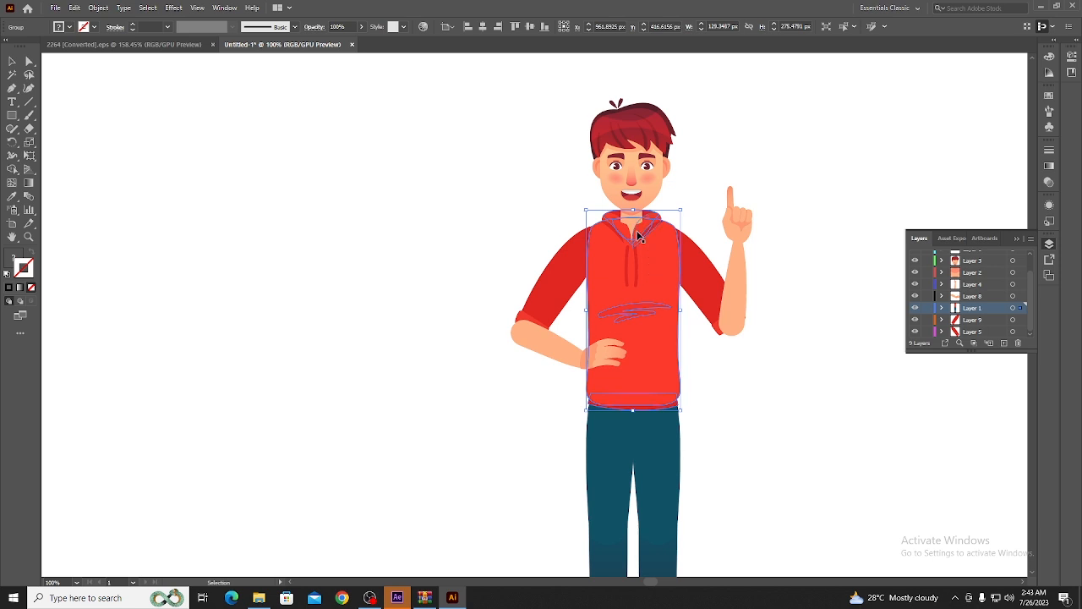
key("a")
key("v")
left_click(761, 191)
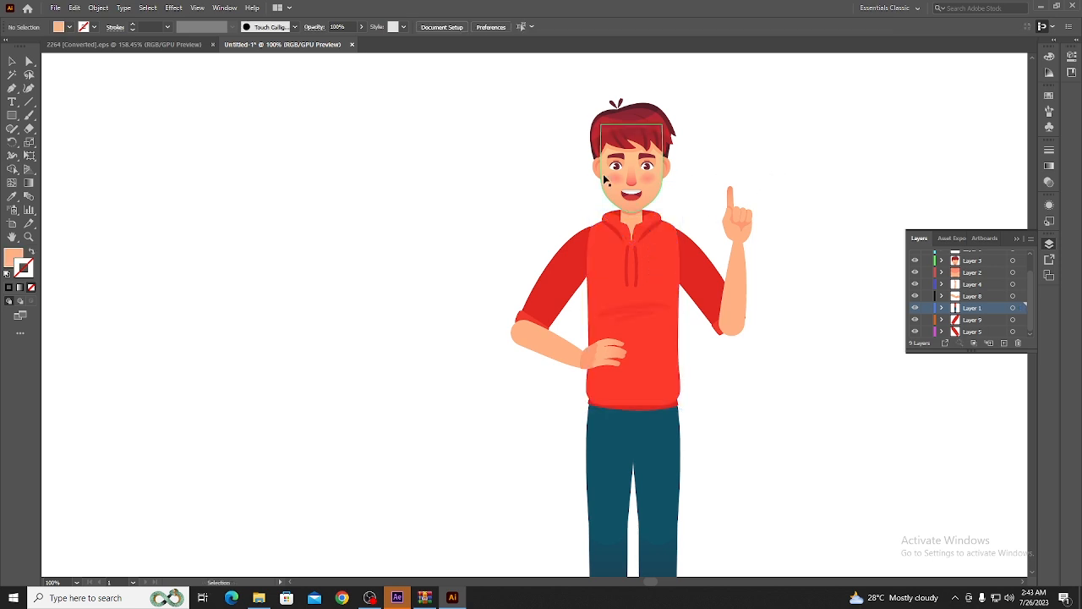
left_click(742, 251)
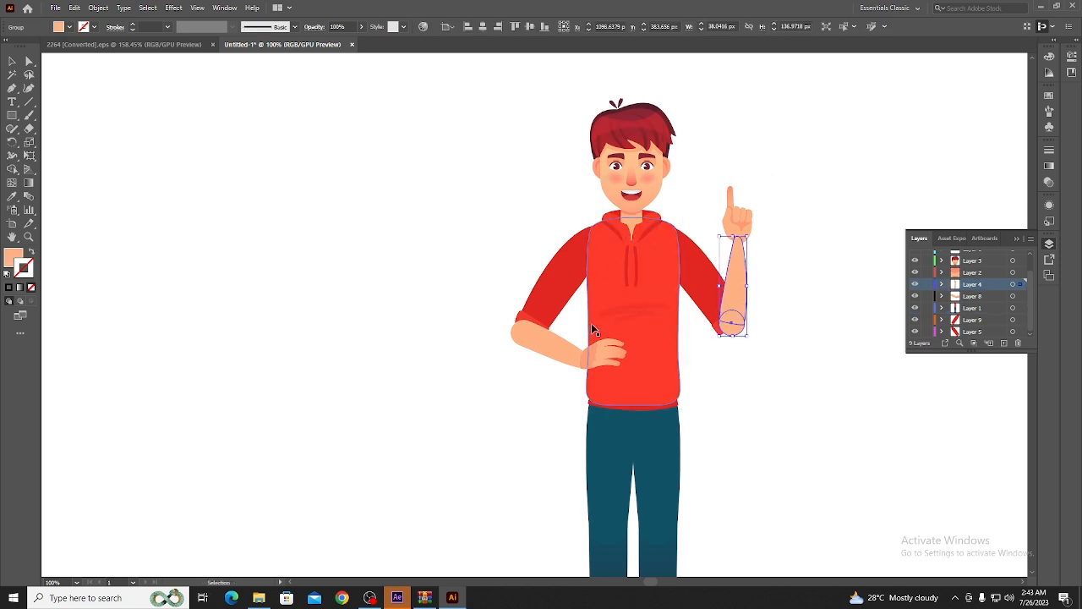
left_click(555, 356)
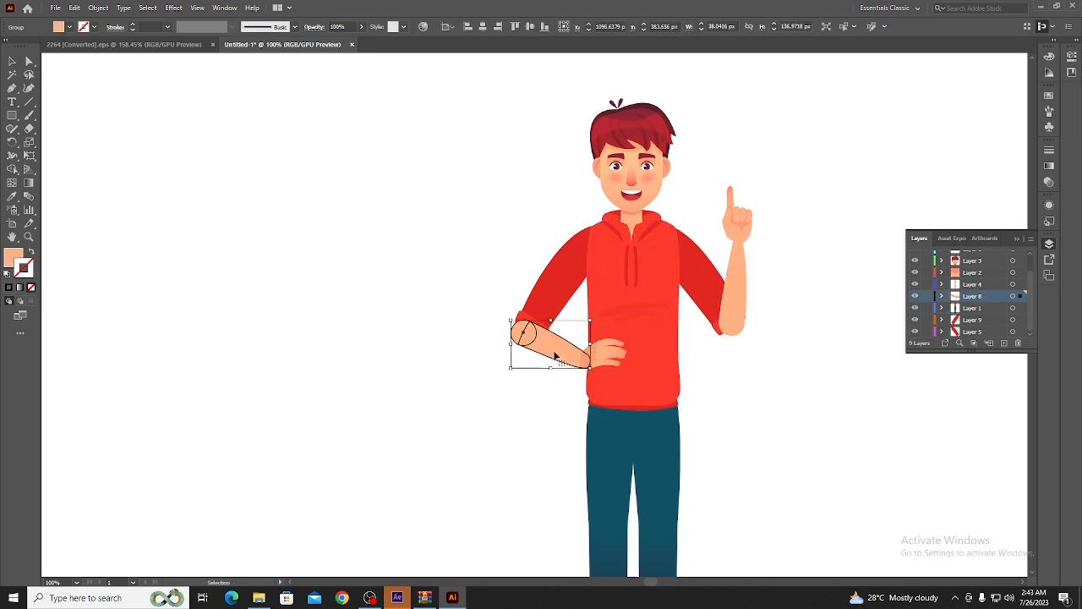
Step: Cut the hand resting on the hip and paste it in place on a new layer above the bent forearm
left_click(614, 358)
key("ctrl+x")
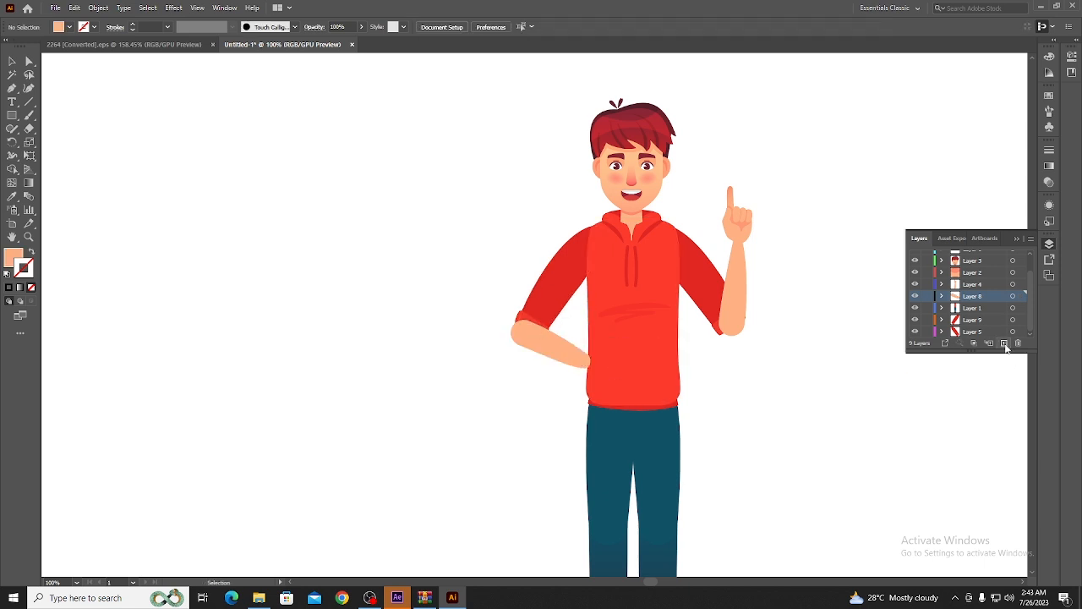
left_click(1004, 343)
key("ctrl+f")
left_click(892, 389)
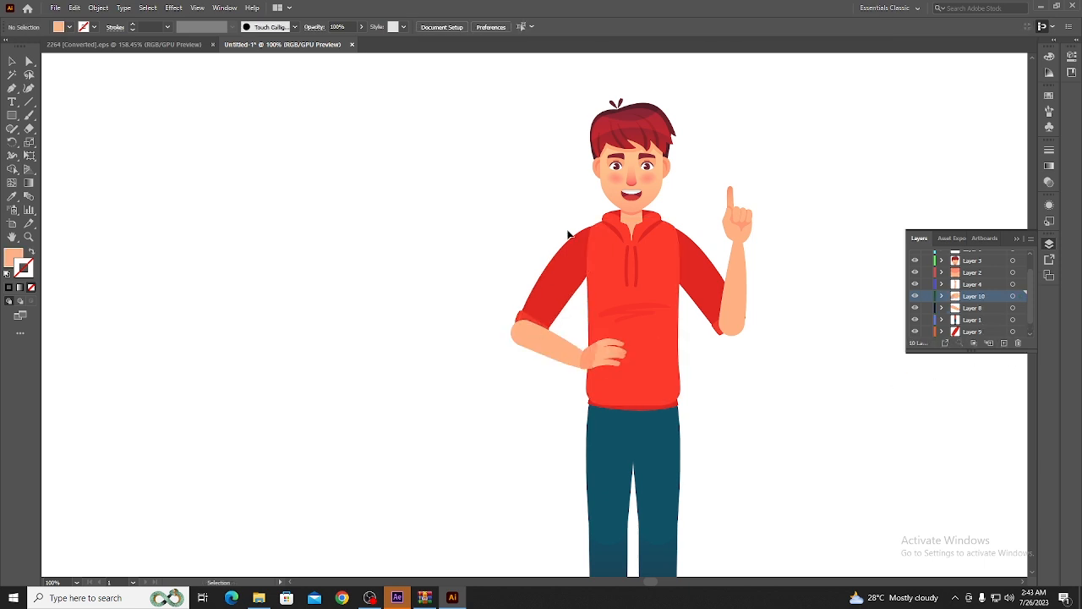
Step: Move the eye above the bent-arm side of the body in place onto its own new layer above Layer 6
left_click(620, 167)
scroll(632, 165, "up", 2)
key("ctrl+x")
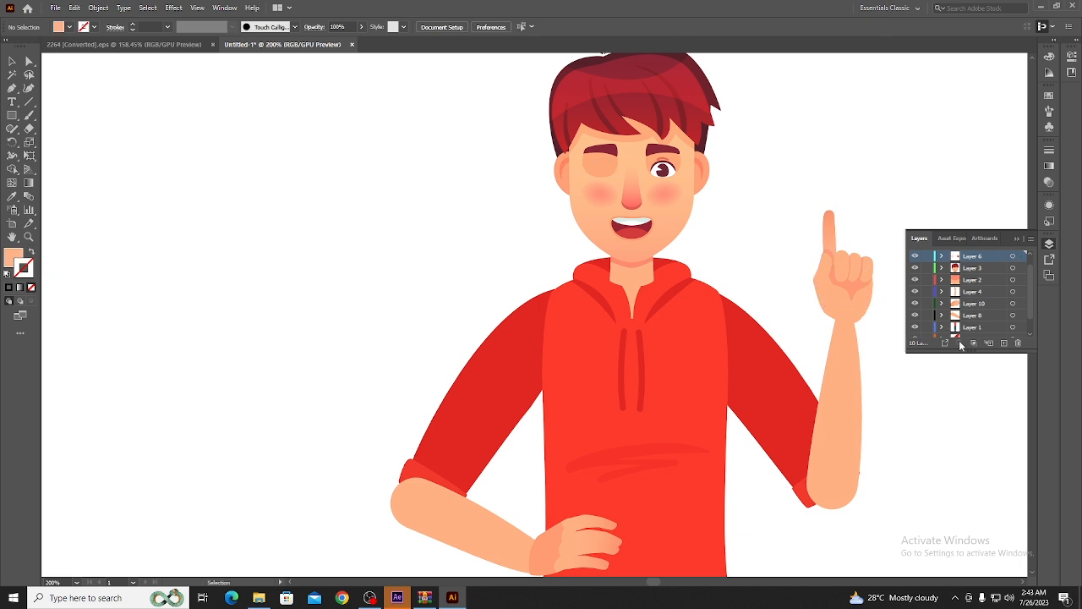
left_click(1004, 343)
key("ctrl+f")
left_click(875, 140)
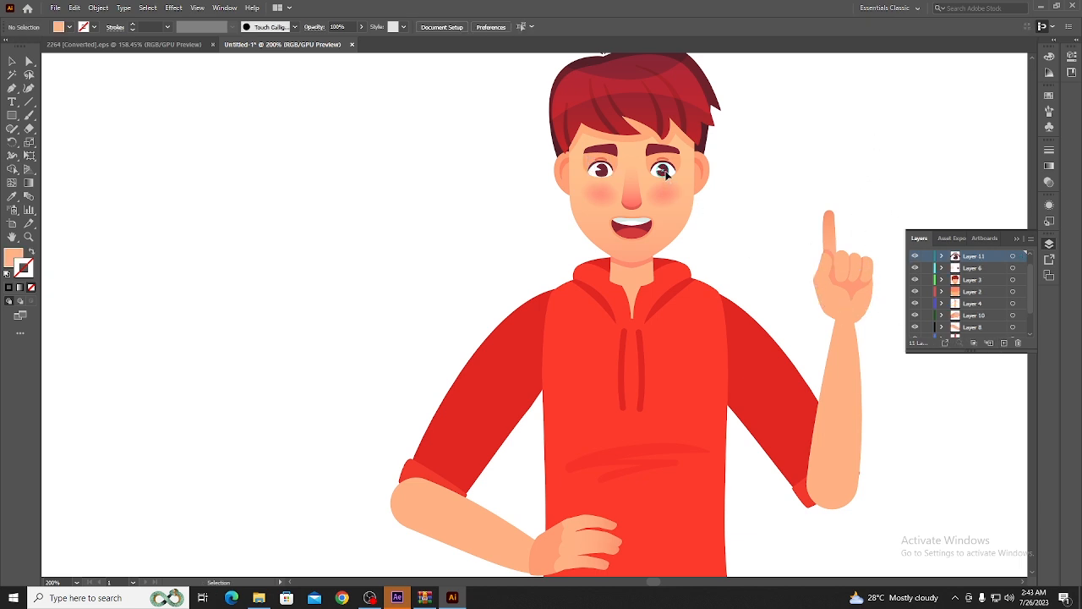
Step: Cut the remaining eye on the raised-hand side and paste it in place on its own new layer
left_click(665, 173)
key("ctrl+x")
left_click(1004, 343)
key("ctrl+f")
left_click(765, 202)
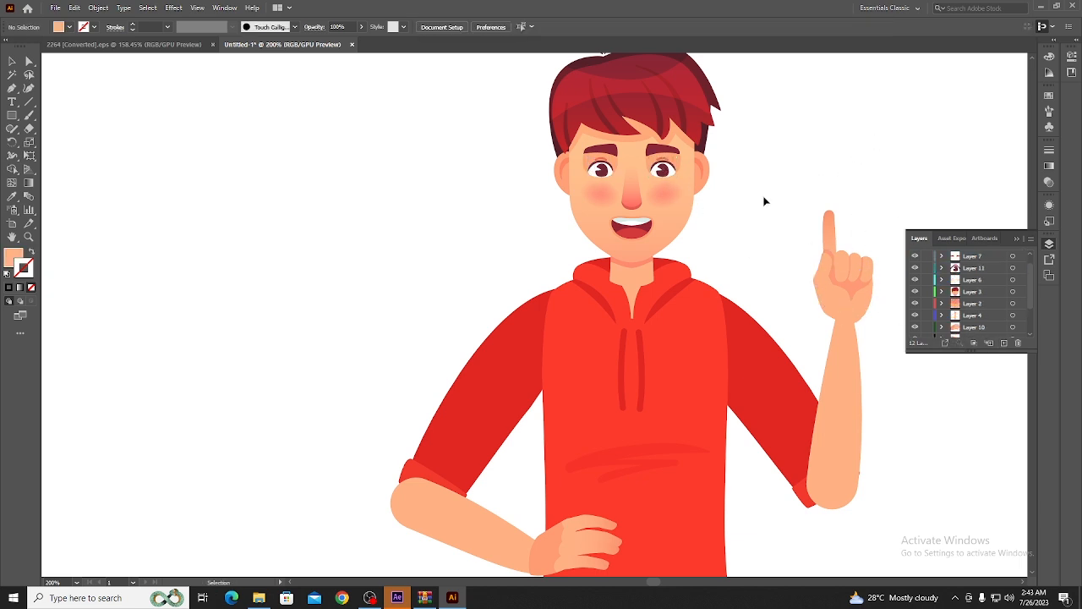
Step: Save the document to the Desktop as an Adobe Illustrator file named Character, keeping the Illustrator 2020 version and default options
scroll(784, 164, "down", 2)
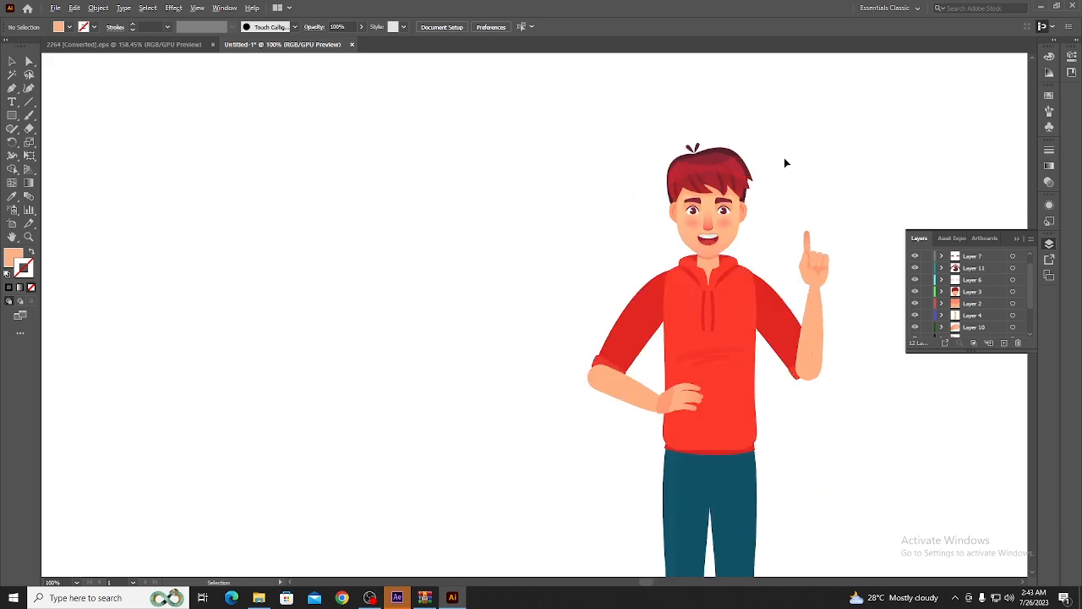
scroll(769, 199, "down", 1)
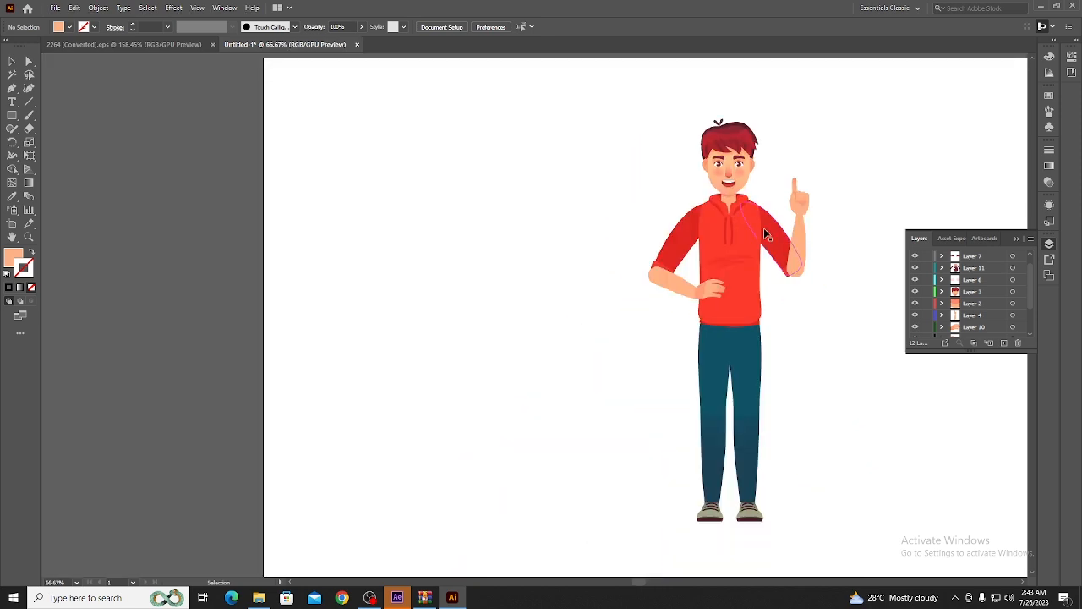
left_click(54, 8)
left_click(110, 107)
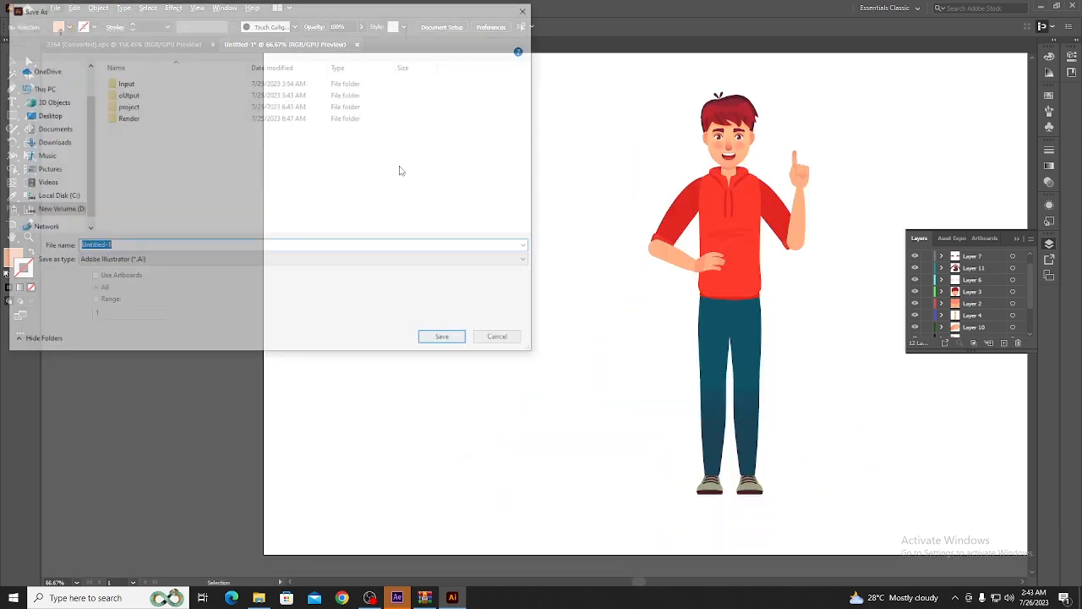
left_click(58, 209)
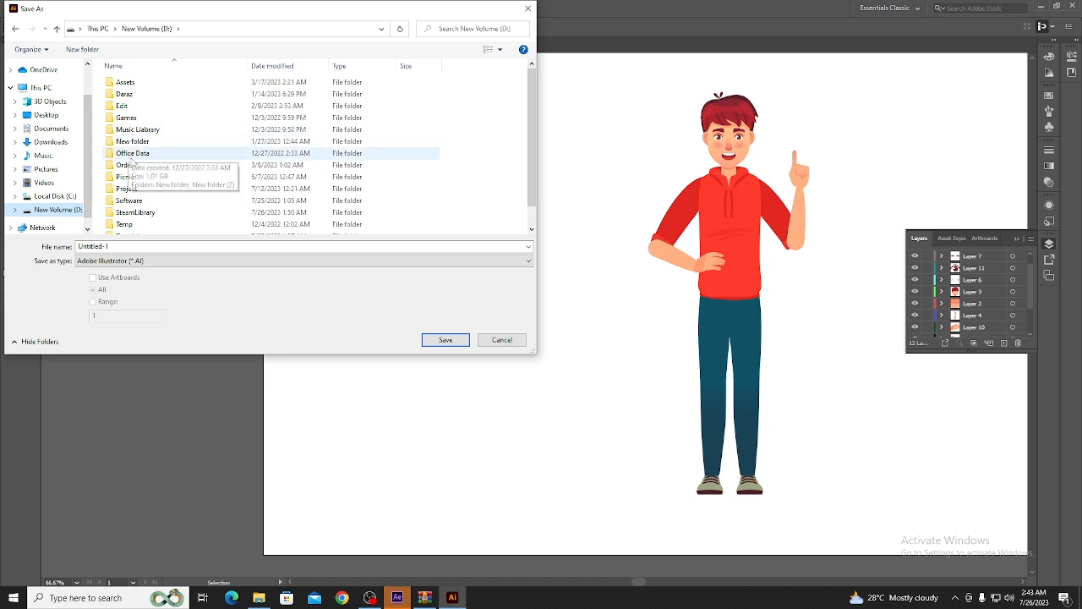
left_click(47, 115)
left_click(142, 246)
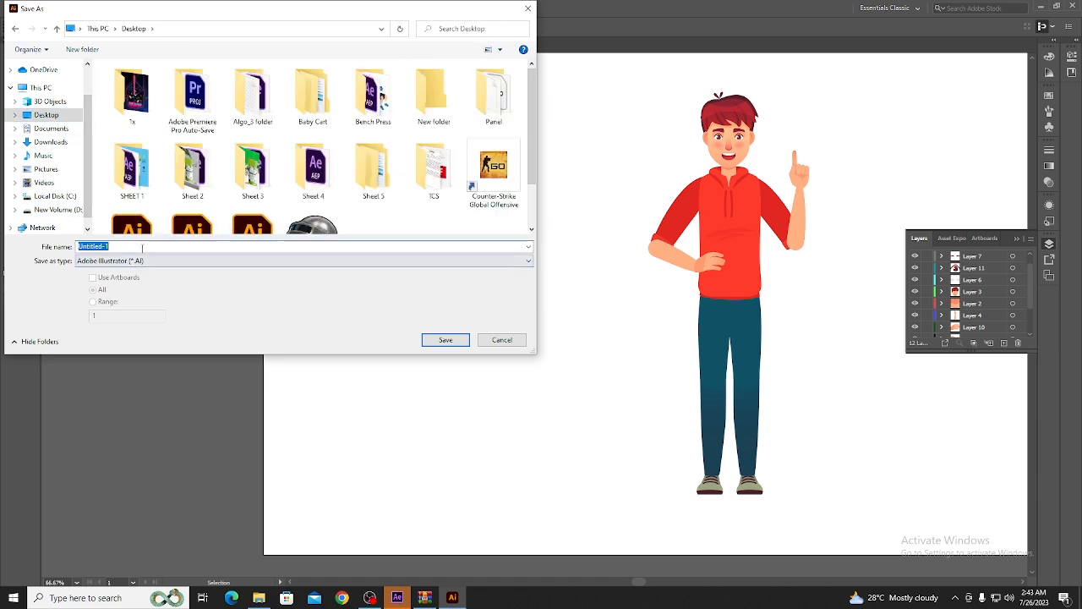
type("Charact")
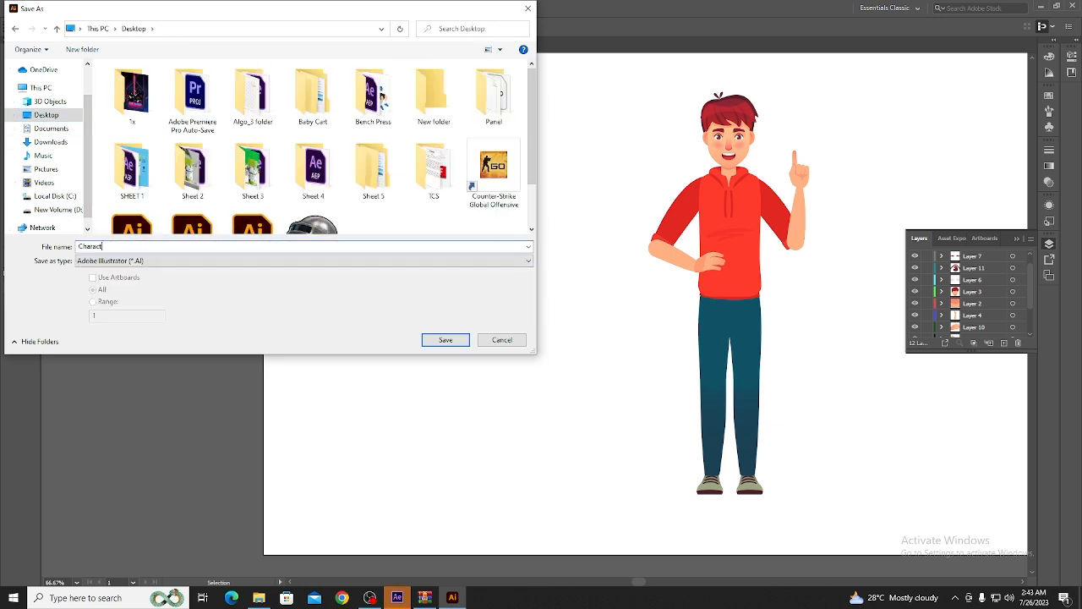
type("er")
key("Return")
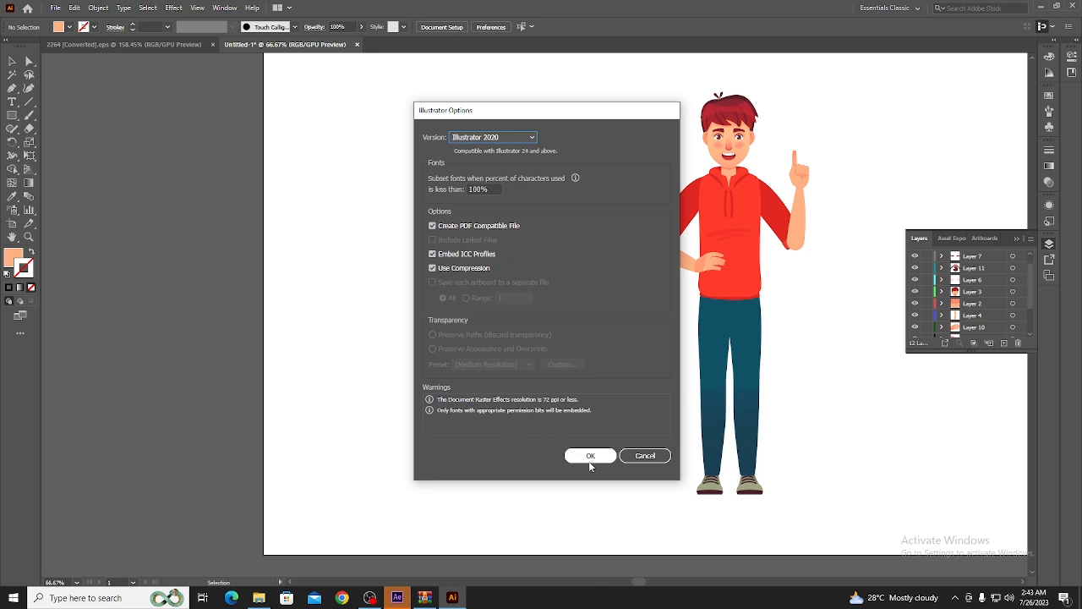
left_click(590, 460)
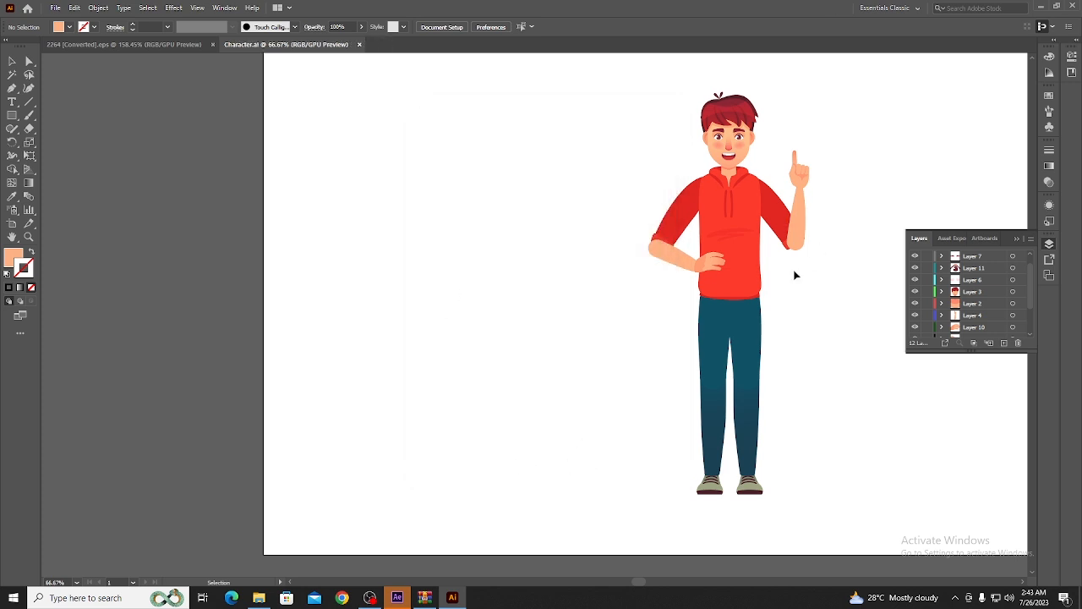
scroll(811, 221, "up", 1)
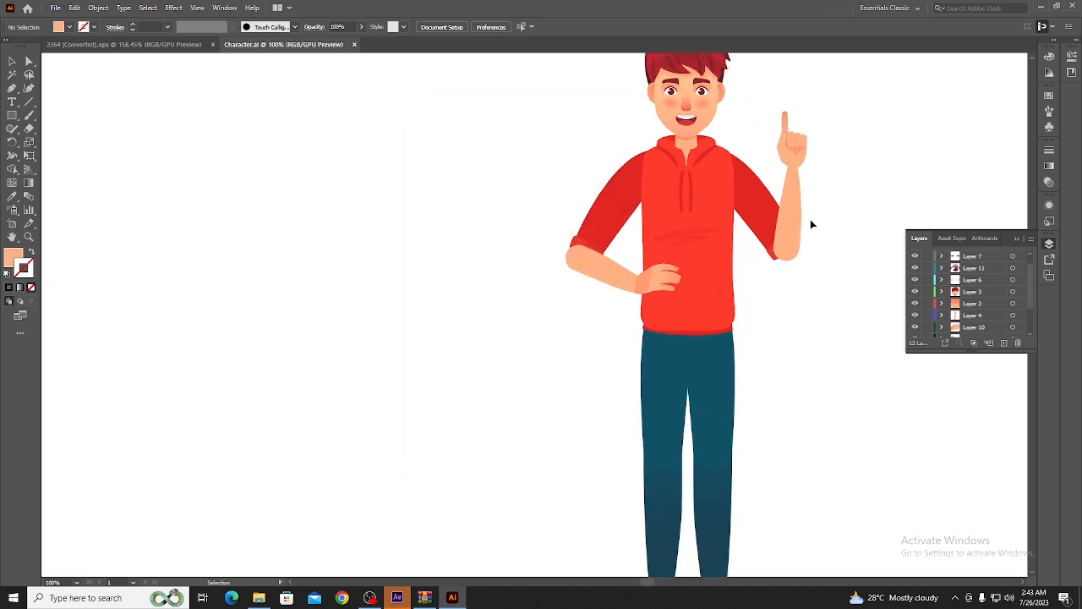
scroll(811, 220, "up", 2)
scroll(811, 221, "down", 3)
scroll(811, 221, "down", 1)
left_click(803, 191)
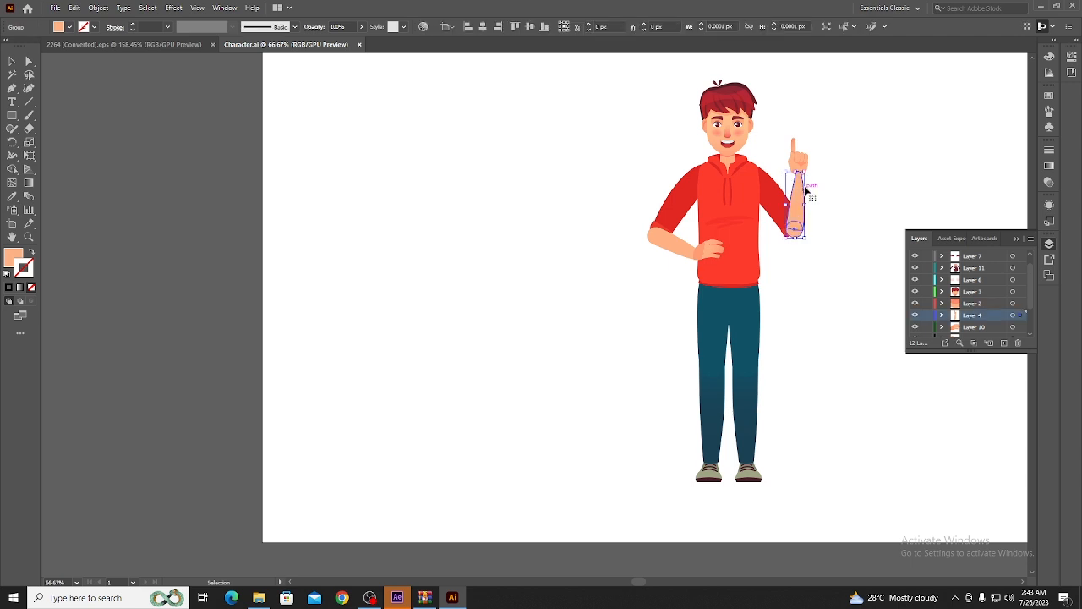
left_click(772, 141)
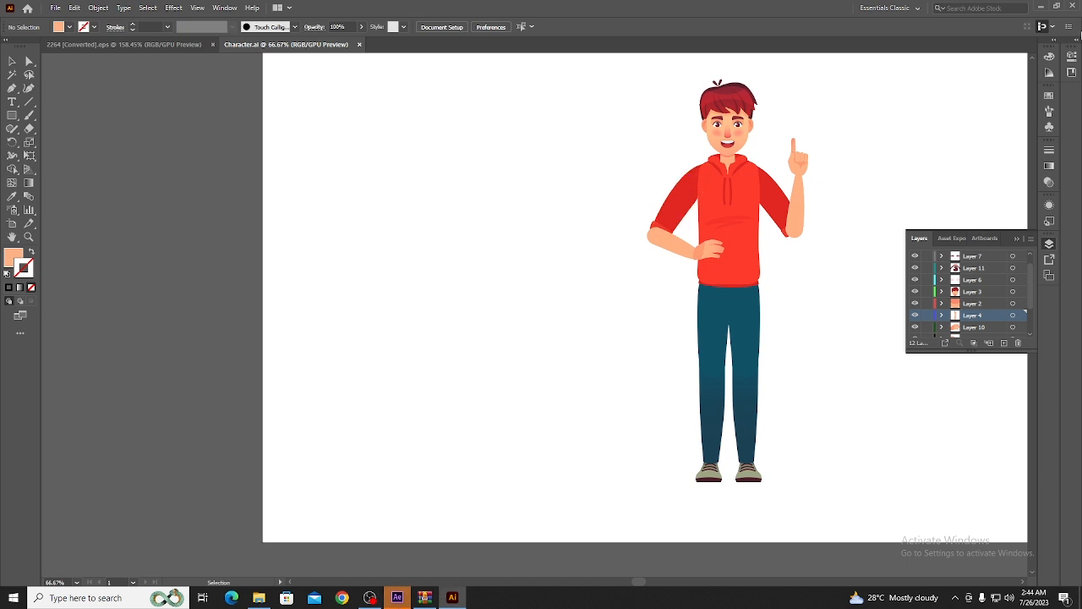
Step: Quit Illustrator, clearing its clipboard data, and close the archive window of the downloaded character file
left_click(1073, 6)
left_click(592, 312)
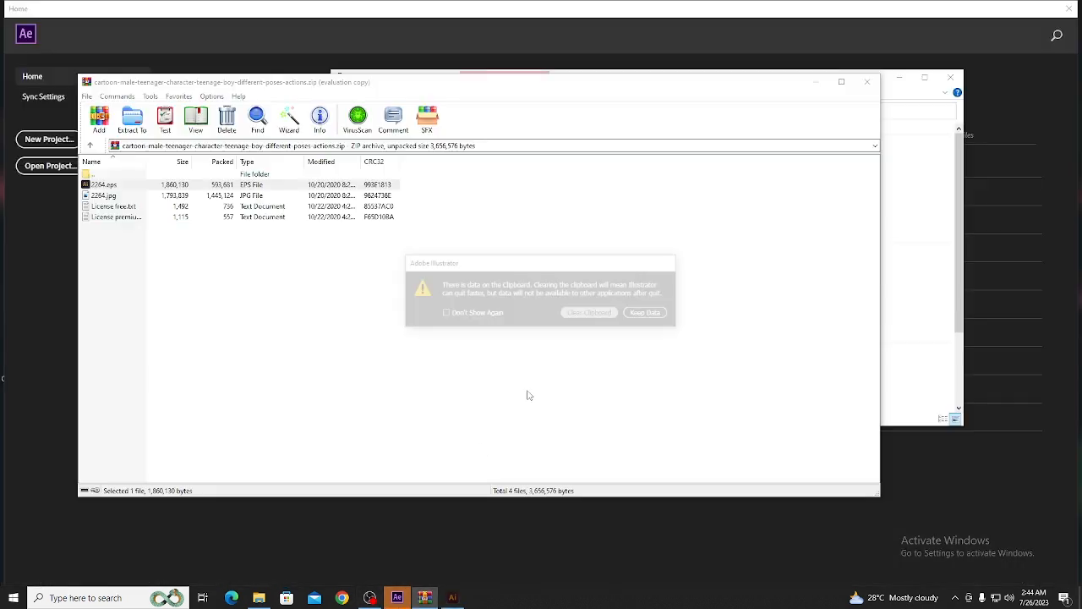
left_click(866, 81)
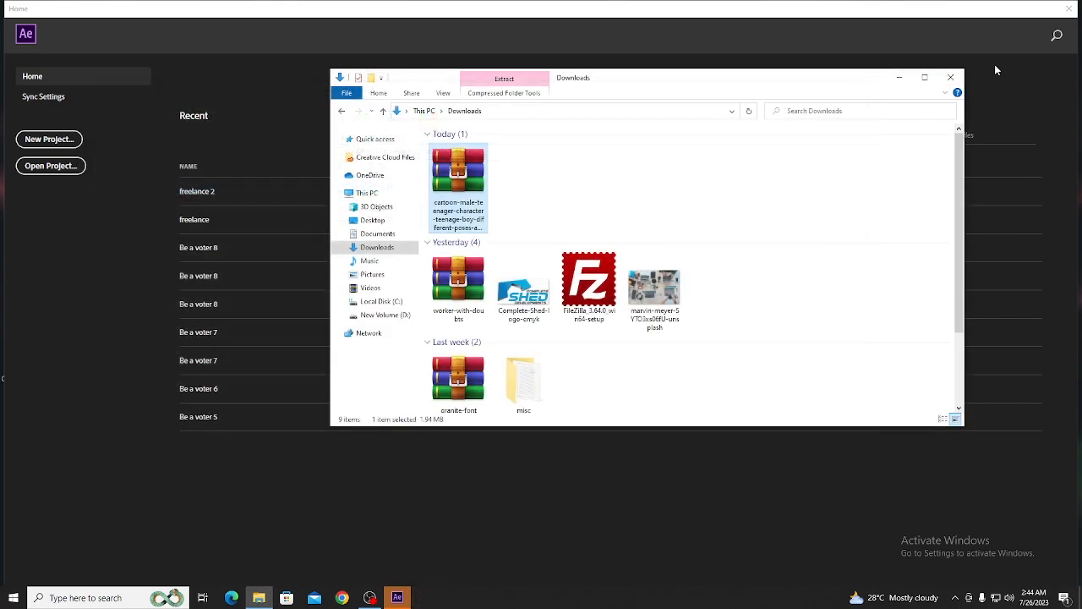
Step: Close the Downloads window and start a new After Effects project with a 1920 x 1080, 30 fps composition
left_click(950, 77)
left_click(48, 139)
left_click(478, 203)
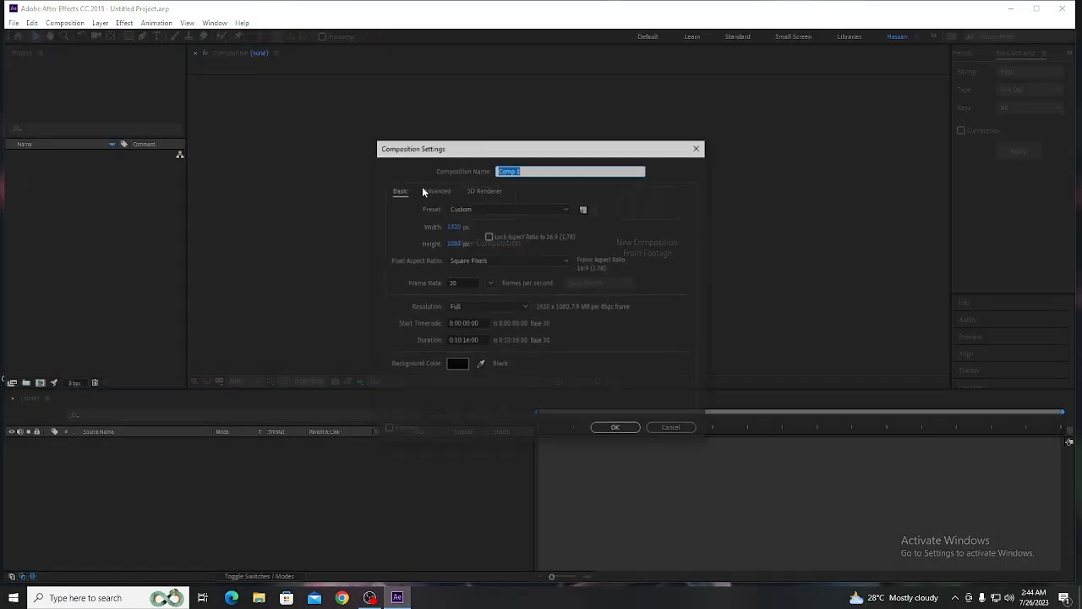
left_click(615, 429)
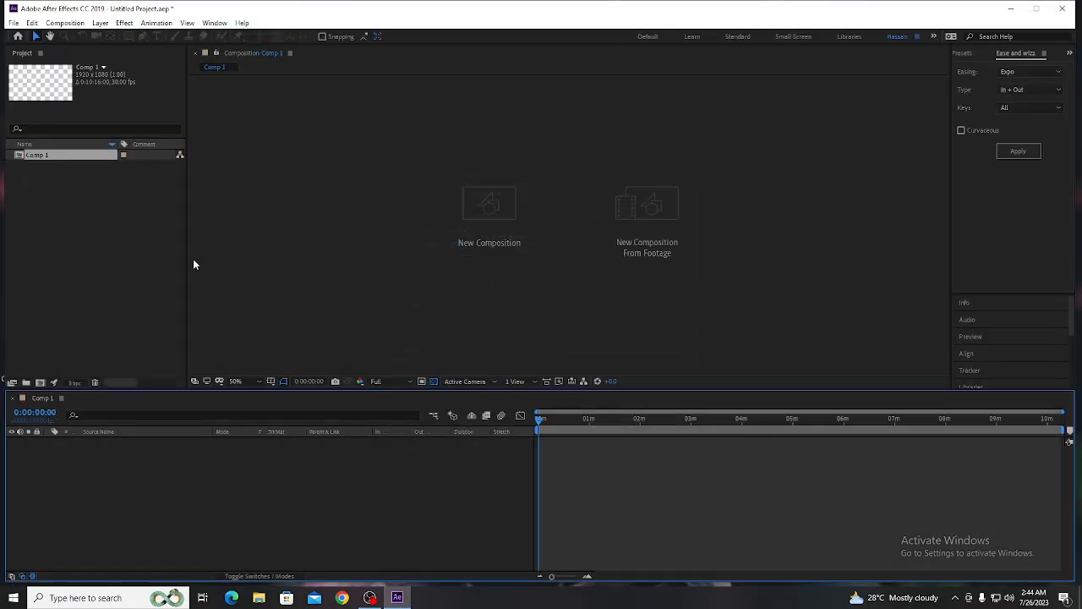
Step: Create a project folder named Main Comp and move the empty composition into it
right_click(91, 222)
left_click(133, 241)
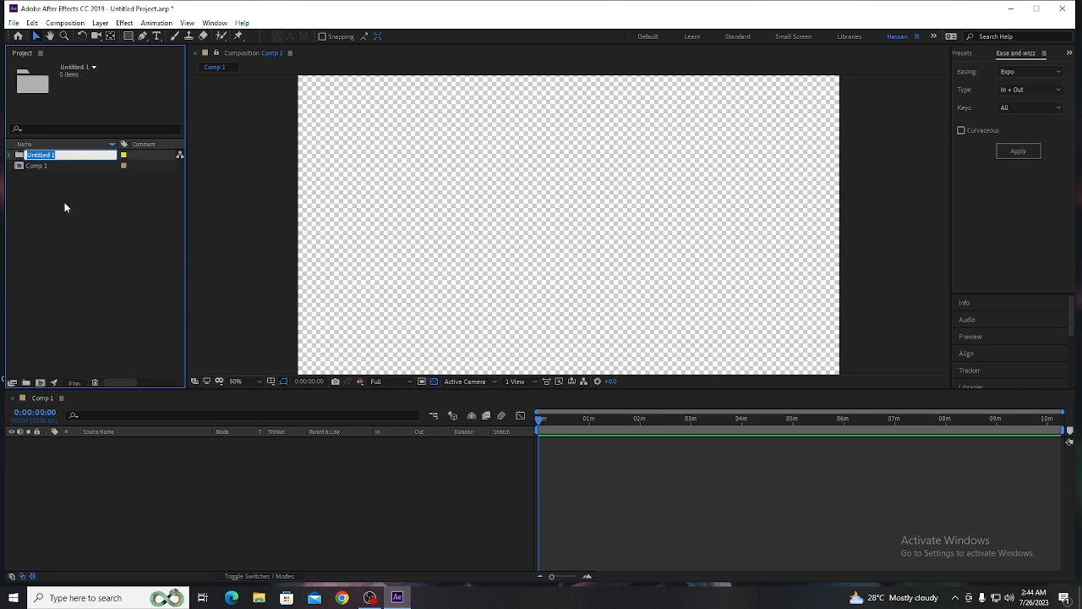
key("BackSpace")
type("Main Comp")
key("Return")
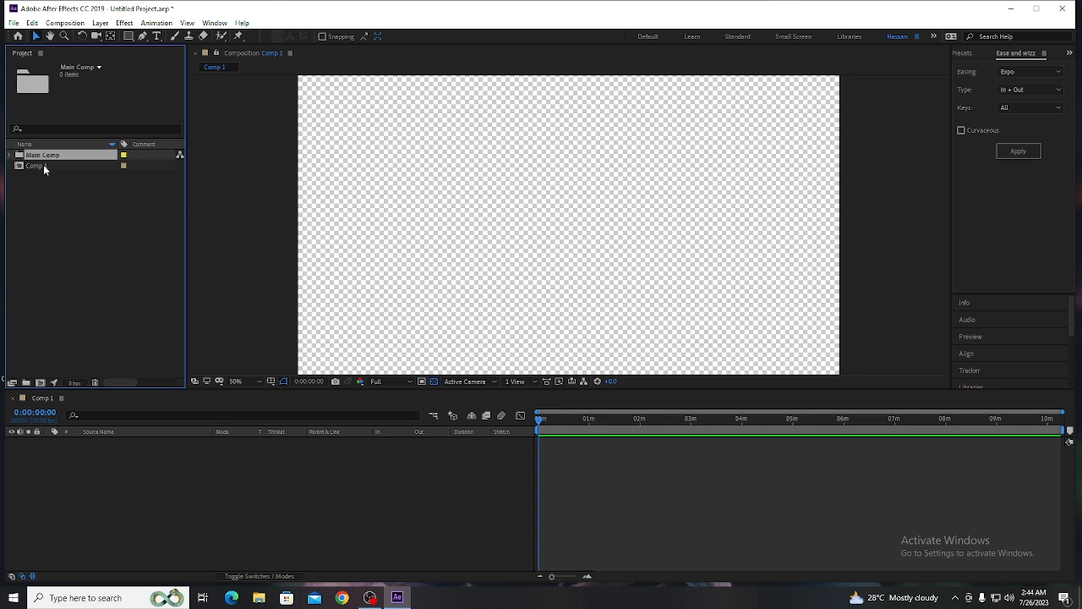
left_click_drag(43, 166, 44, 155)
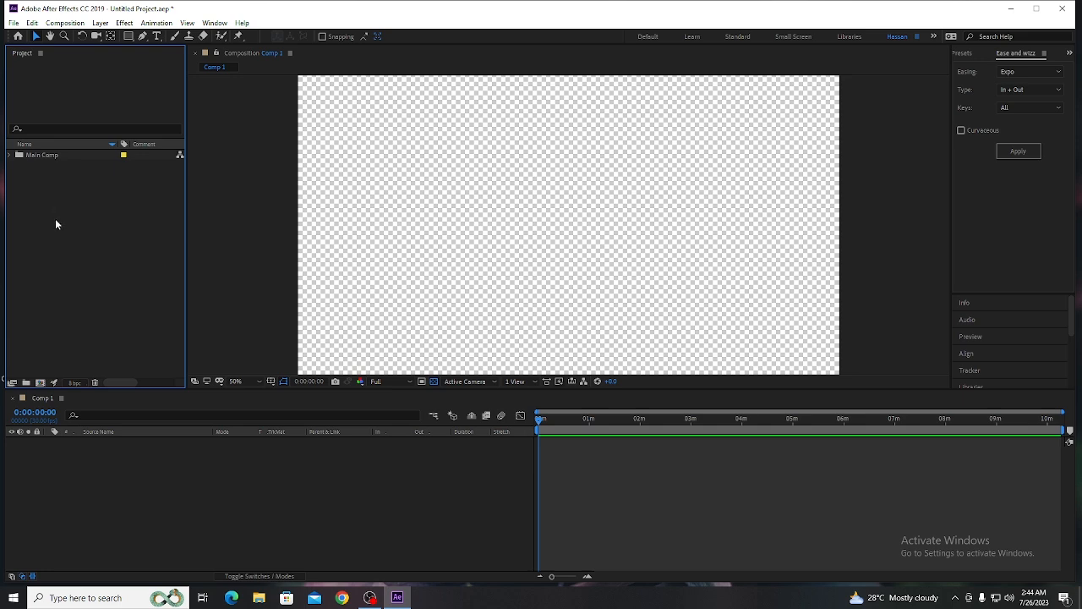
Step: Import the Character Illustrator file from the Desktop as Composition - Retain Layer Sizes, without the sequence option
key("ctrl+i")
left_click(74, 250)
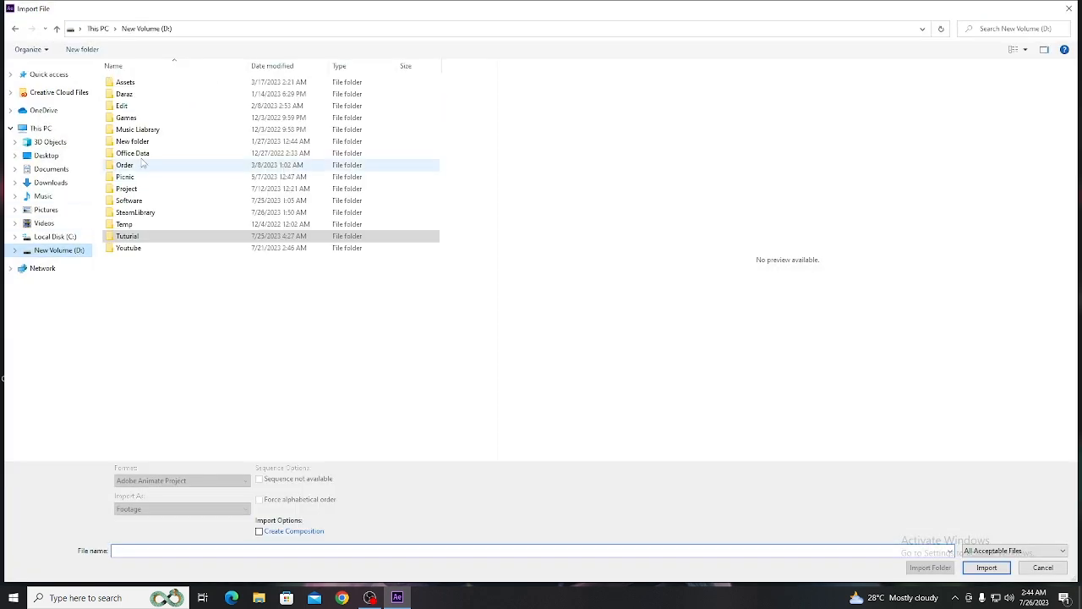
left_click(49, 156)
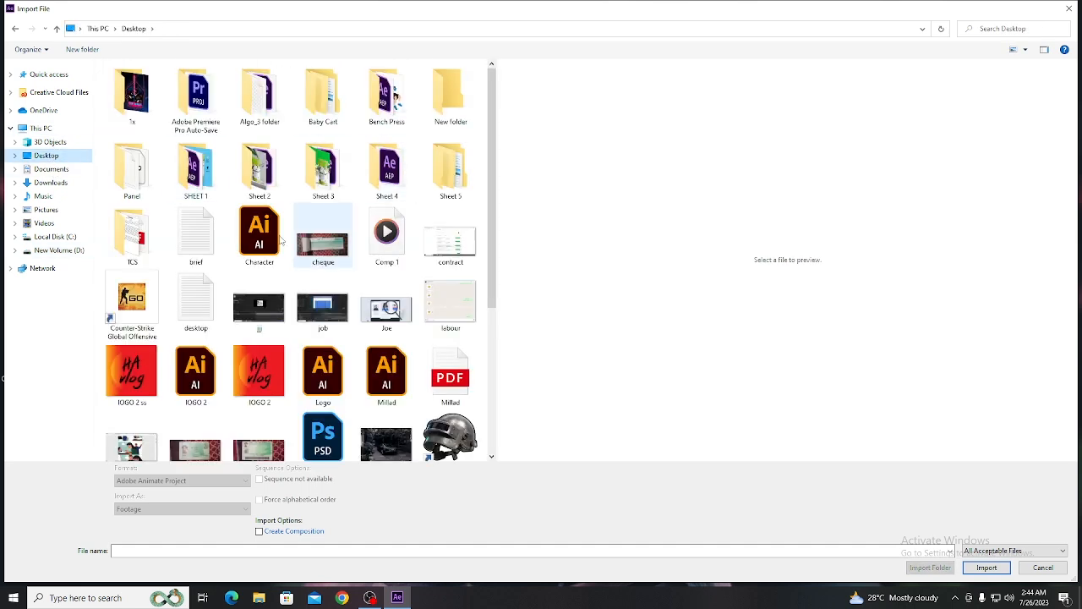
left_click(260, 235)
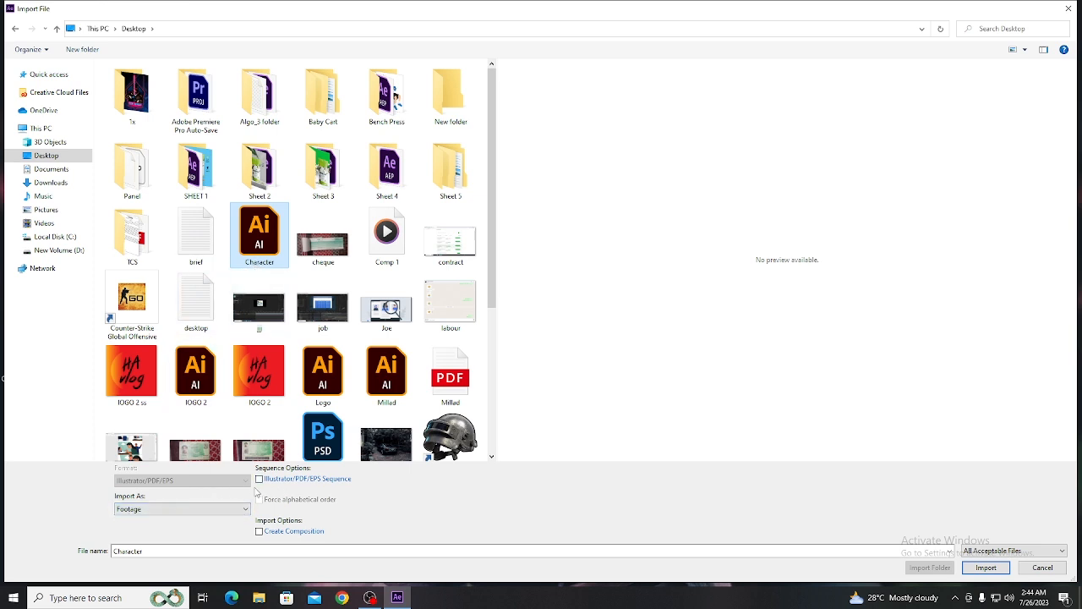
left_click(259, 480)
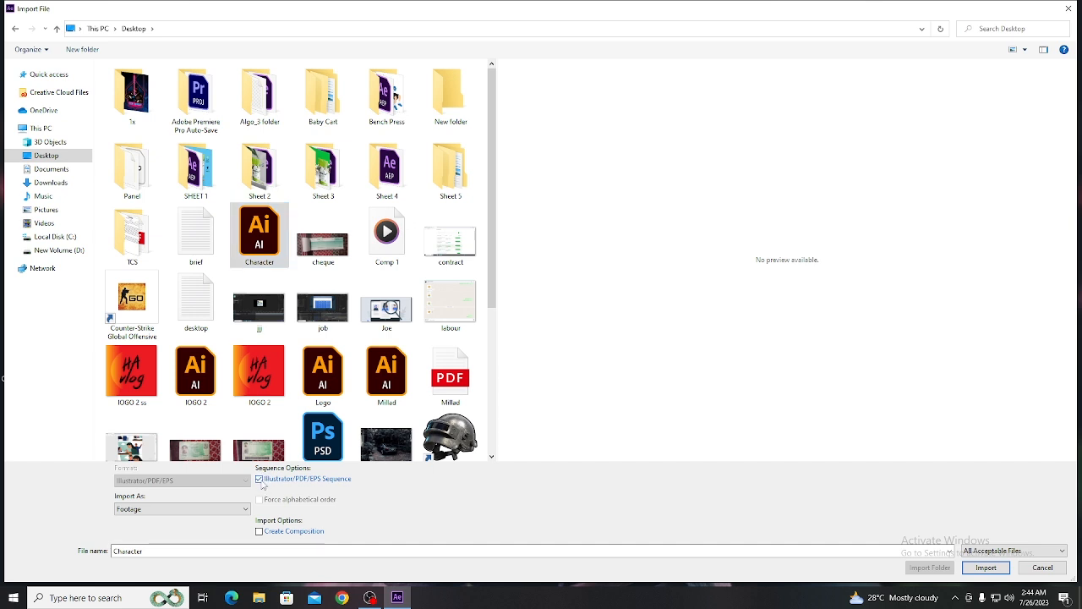
left_click(259, 481)
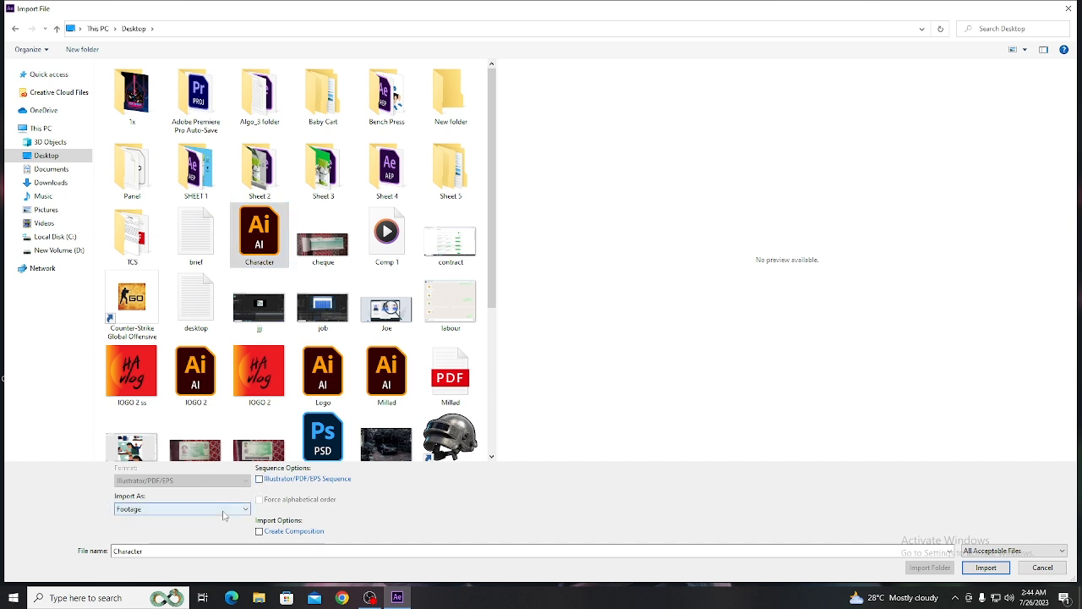
left_click(225, 510)
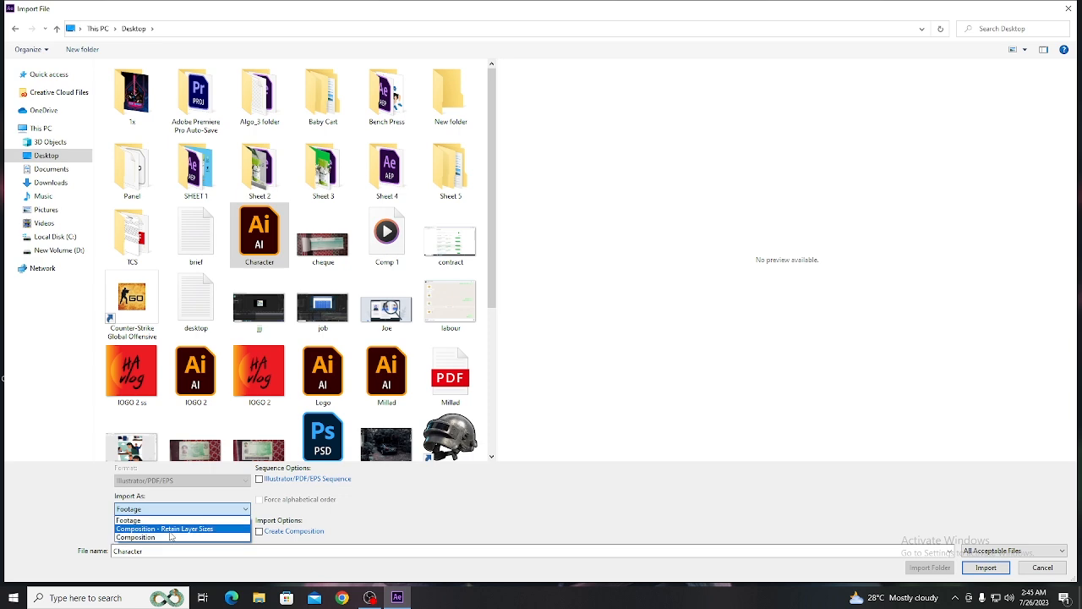
left_click(175, 530)
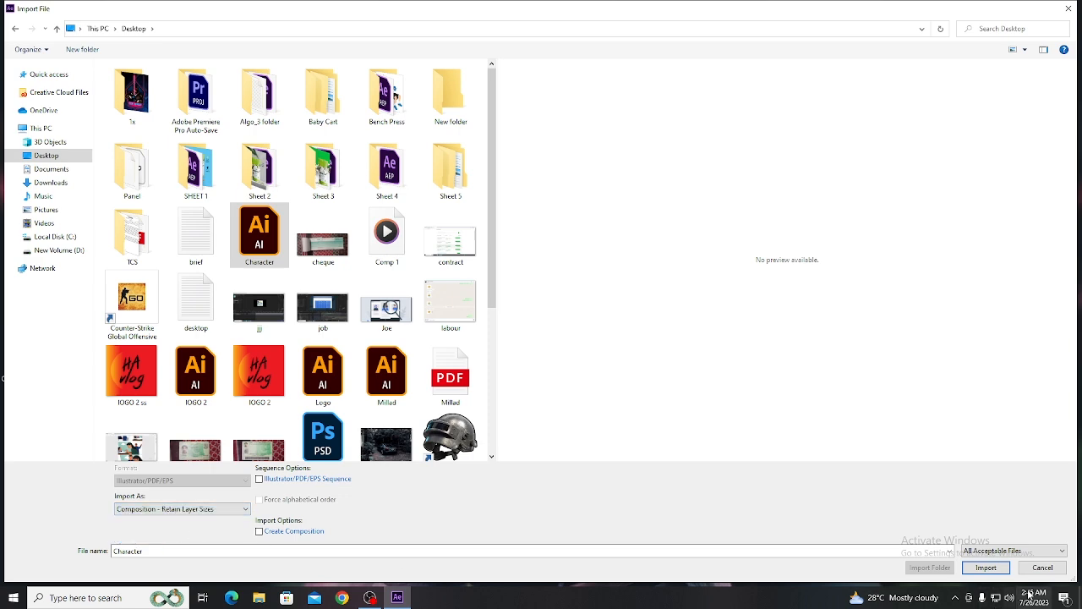
left_click(986, 567)
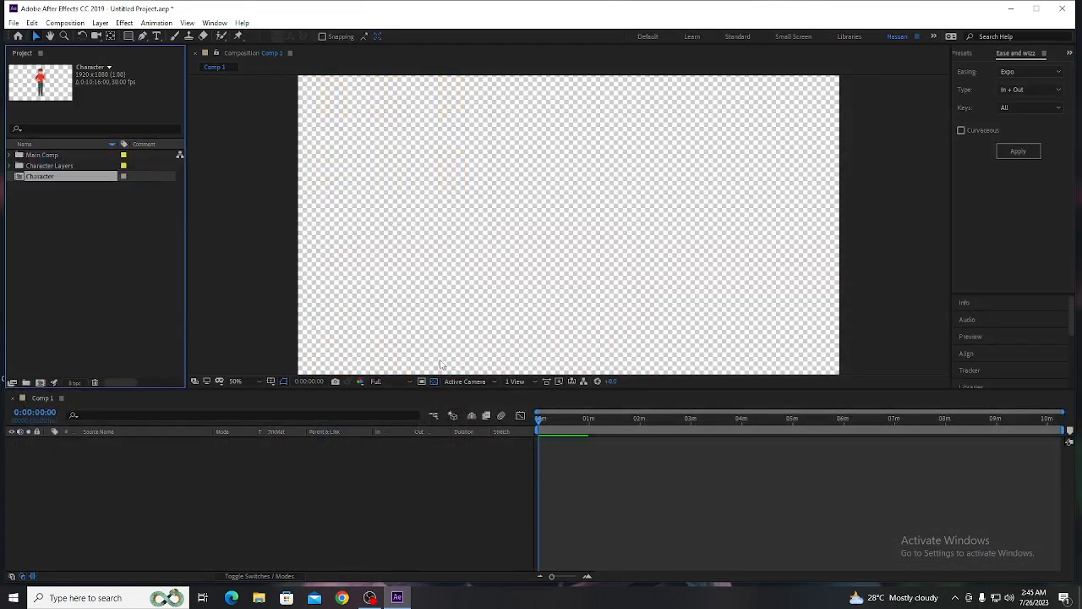
Step: Add the Character composition to Comp 1 and place a white 1920 x 1080 solid beneath it
left_click_drag(82, 181, 167, 485)
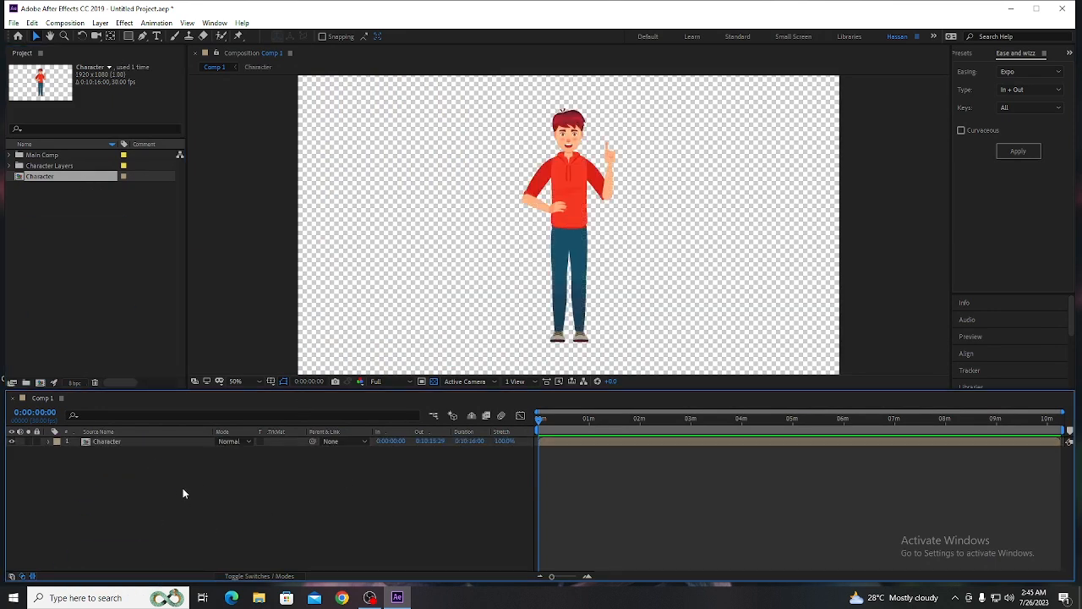
right_click(183, 487)
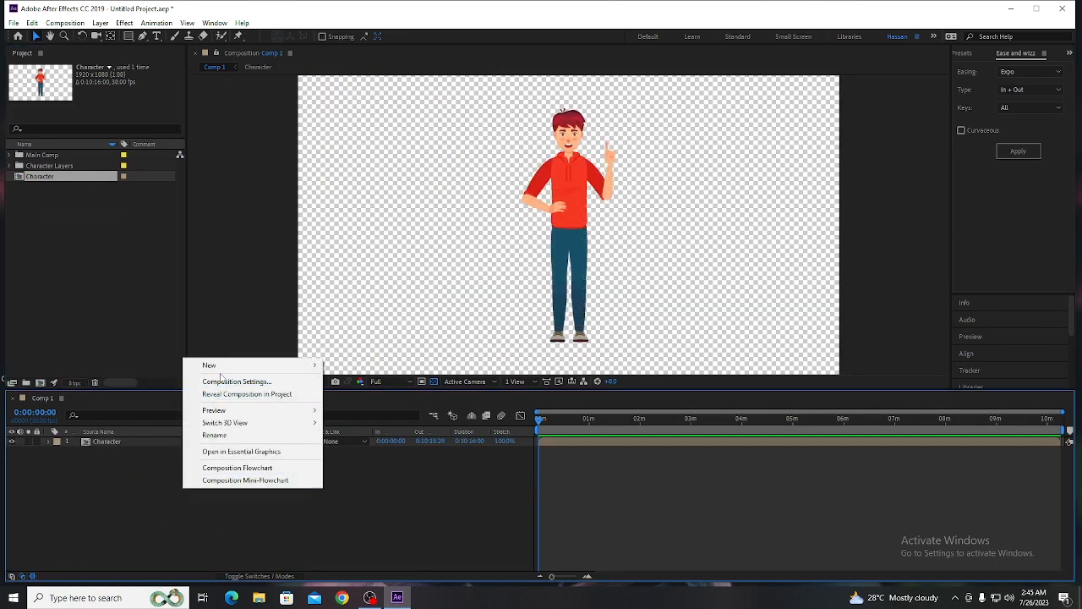
mouse_move(224, 365)
left_click(373, 394)
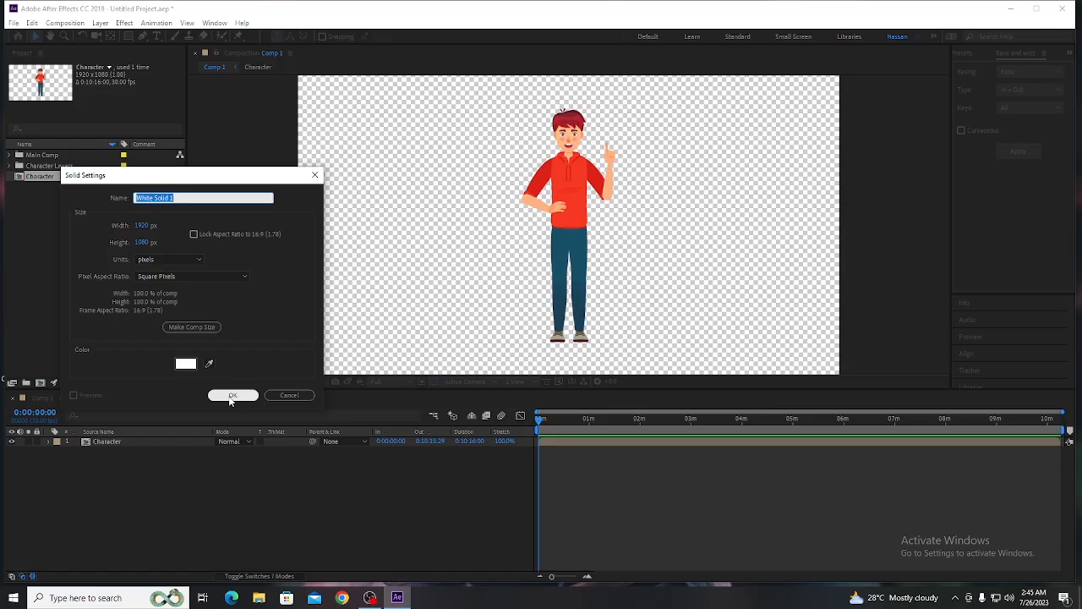
left_click(233, 395)
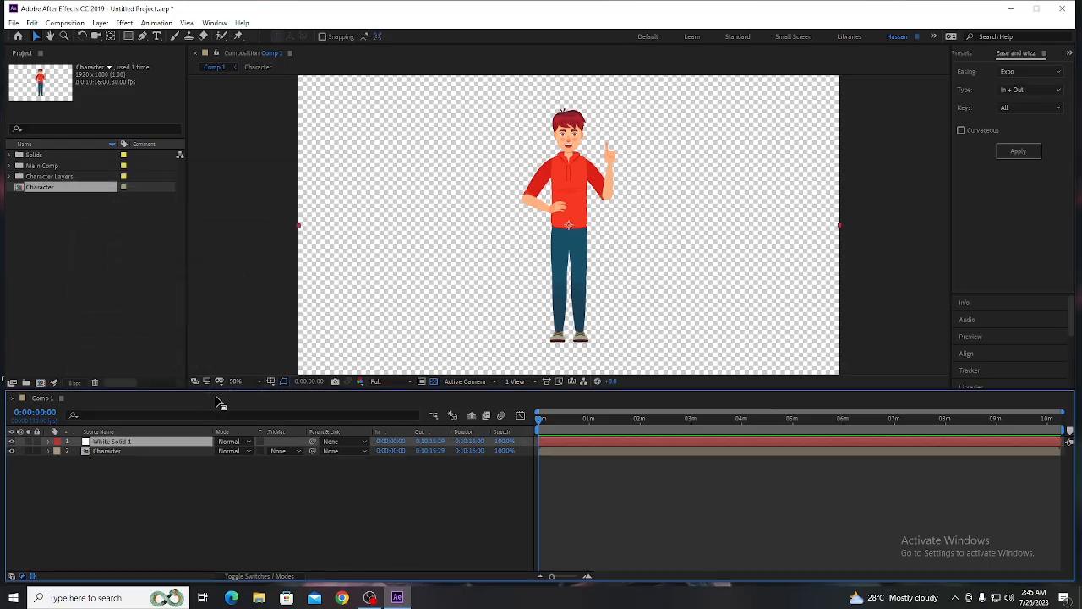
left_click_drag(157, 443, 160, 469)
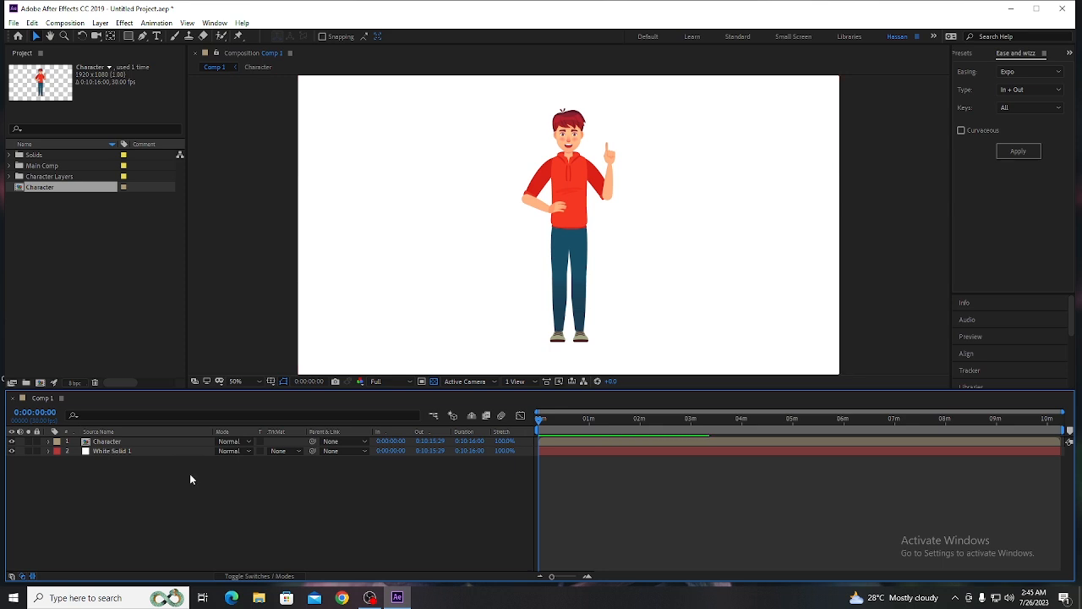
key("ctrl+y")
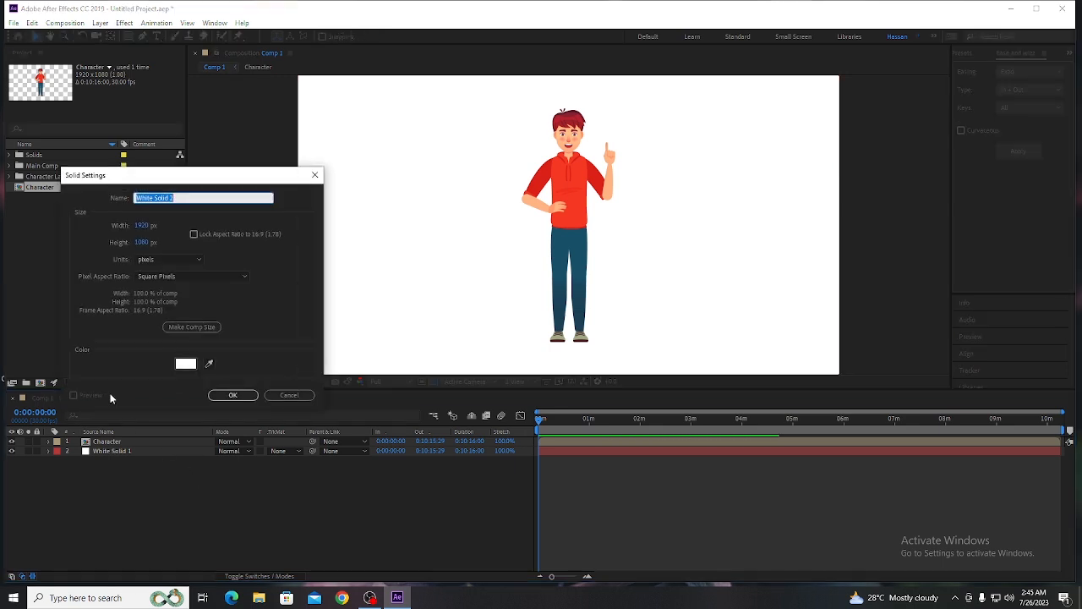
left_click(284, 395)
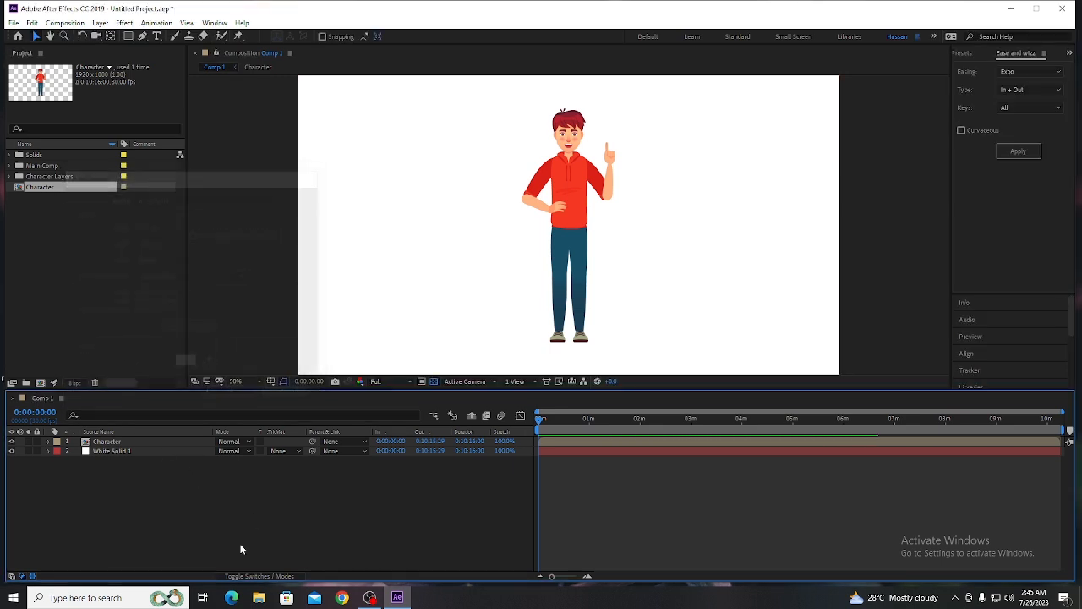
Step: Enable collapse transformations for the Character layer in Comp 1, and open its nested composition
left_click(139, 441)
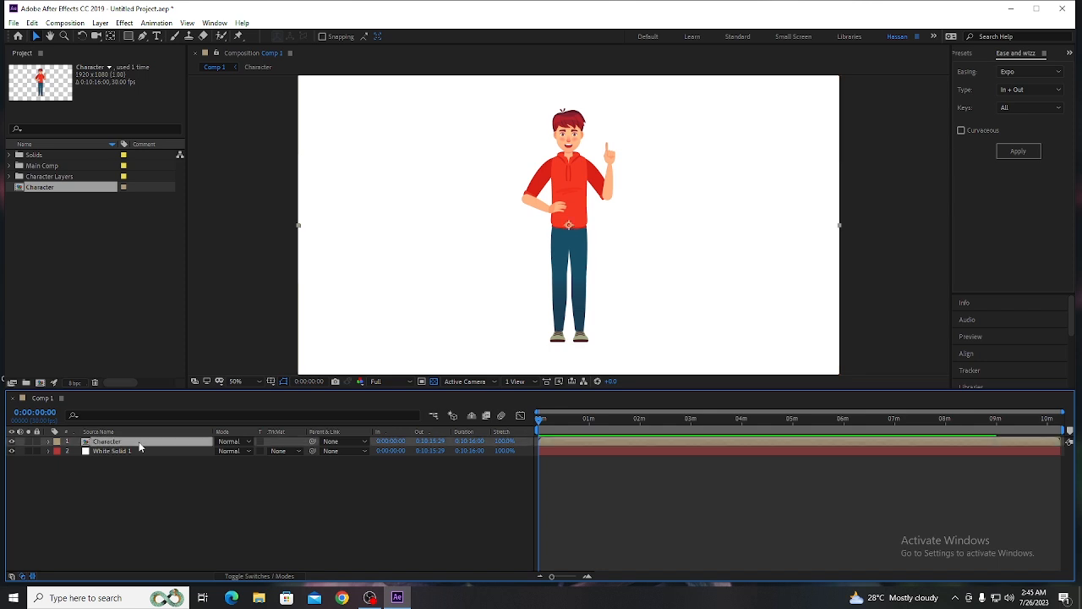
left_click(288, 577)
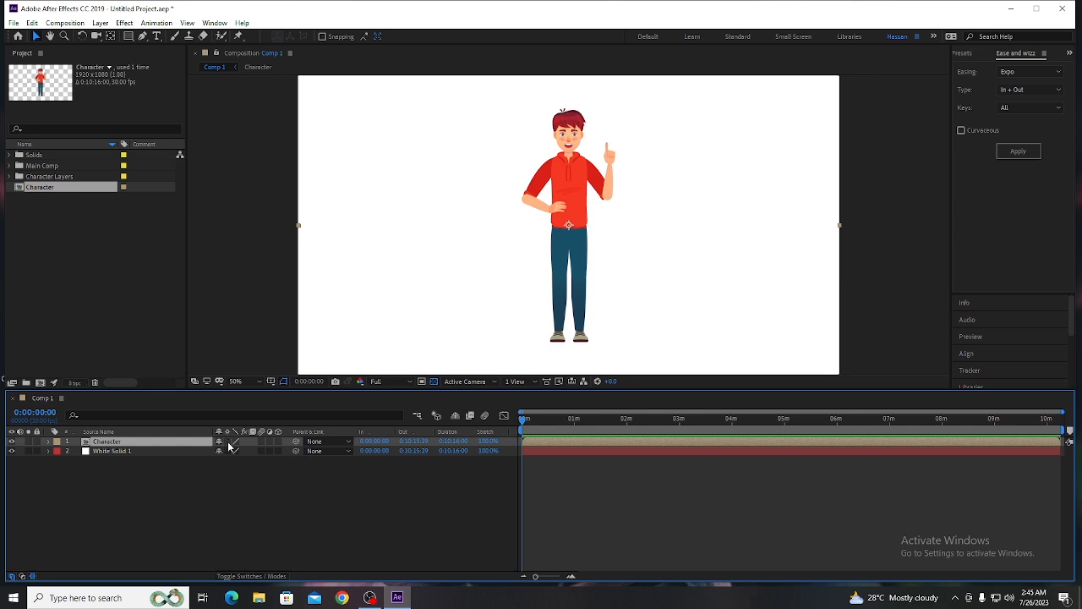
left_click(227, 443)
double_click(166, 441)
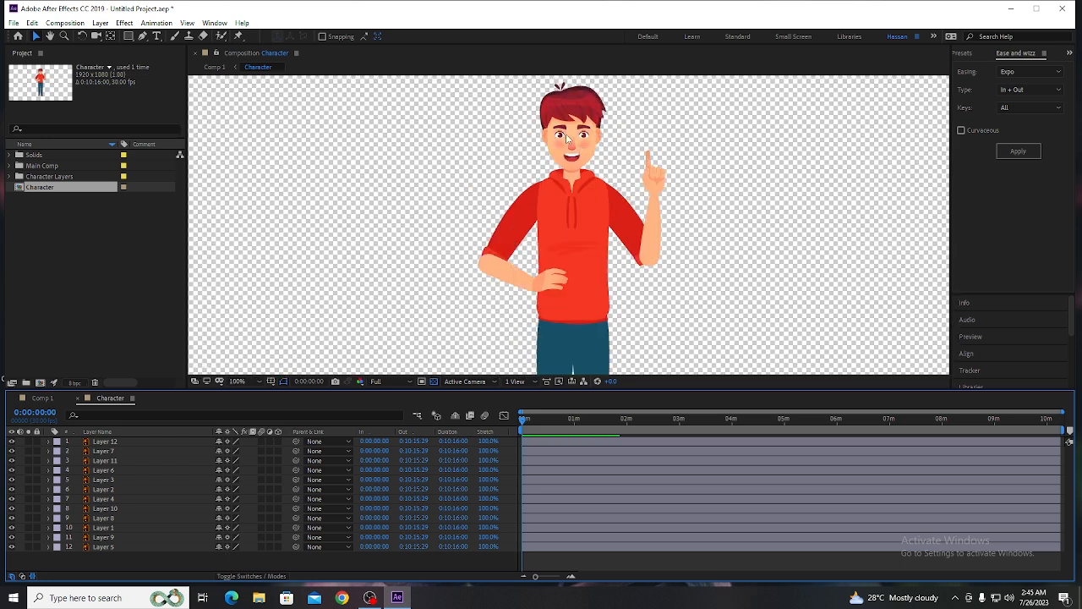
Step: Parent the facial layers Layer 12, Layer 7 and Layer 11 to the head layer, Layer 3
key("period")
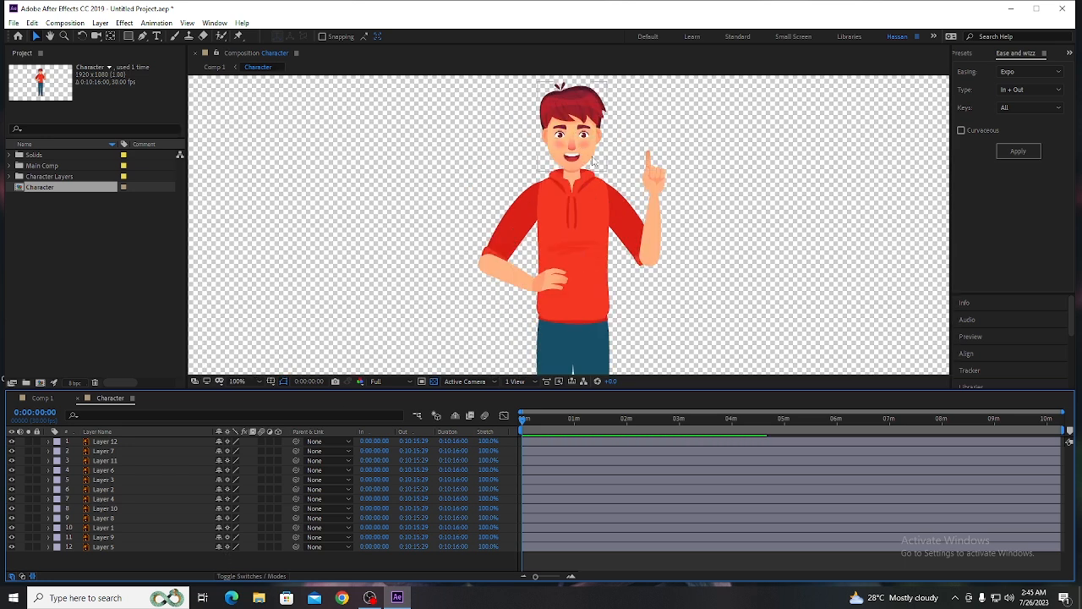
left_click(593, 160)
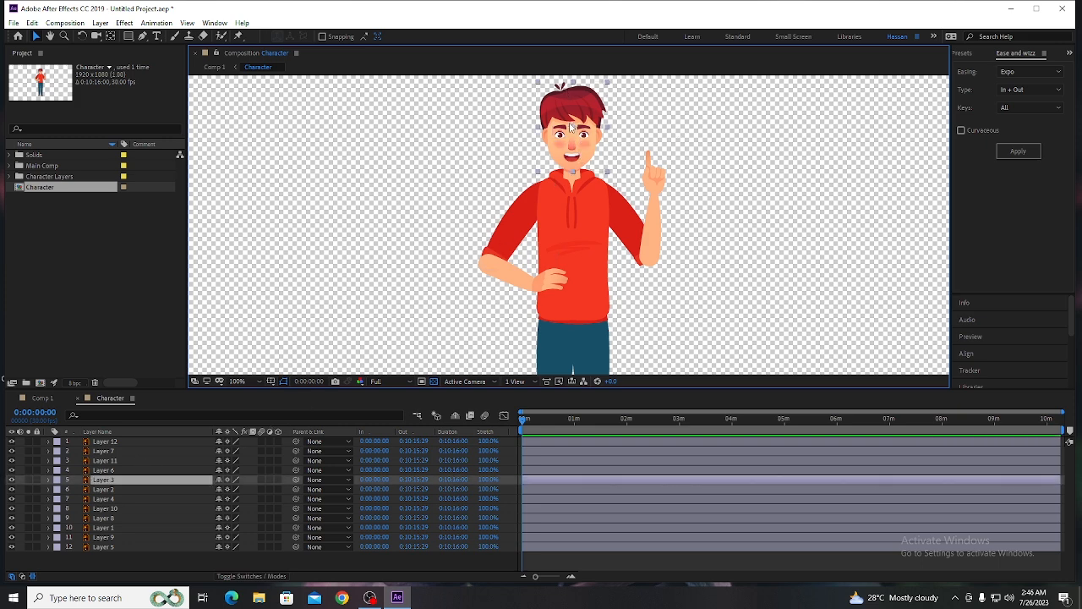
left_click(674, 135)
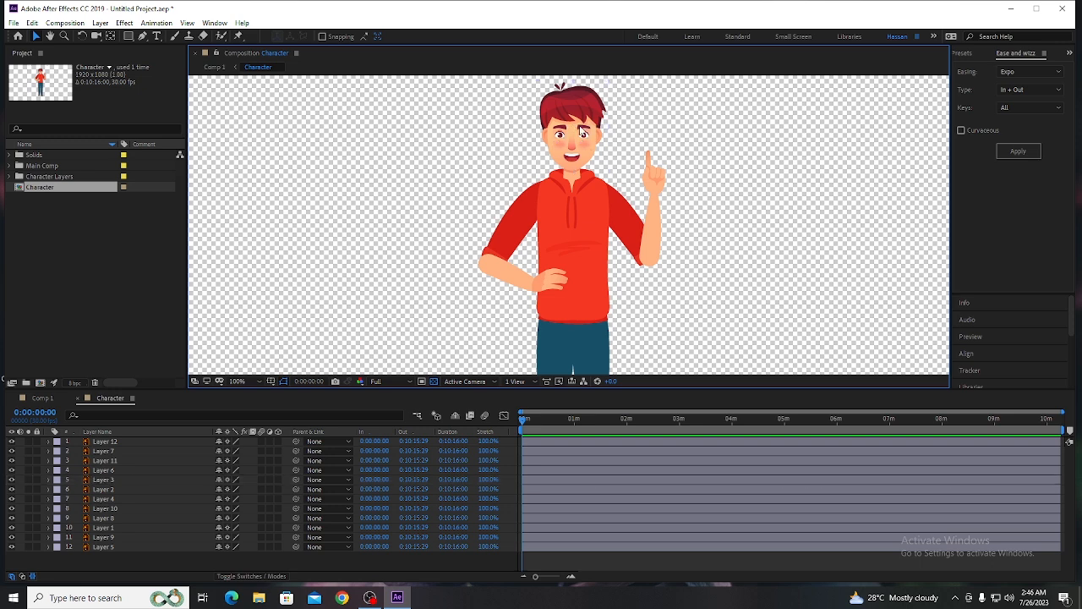
left_click(108, 451)
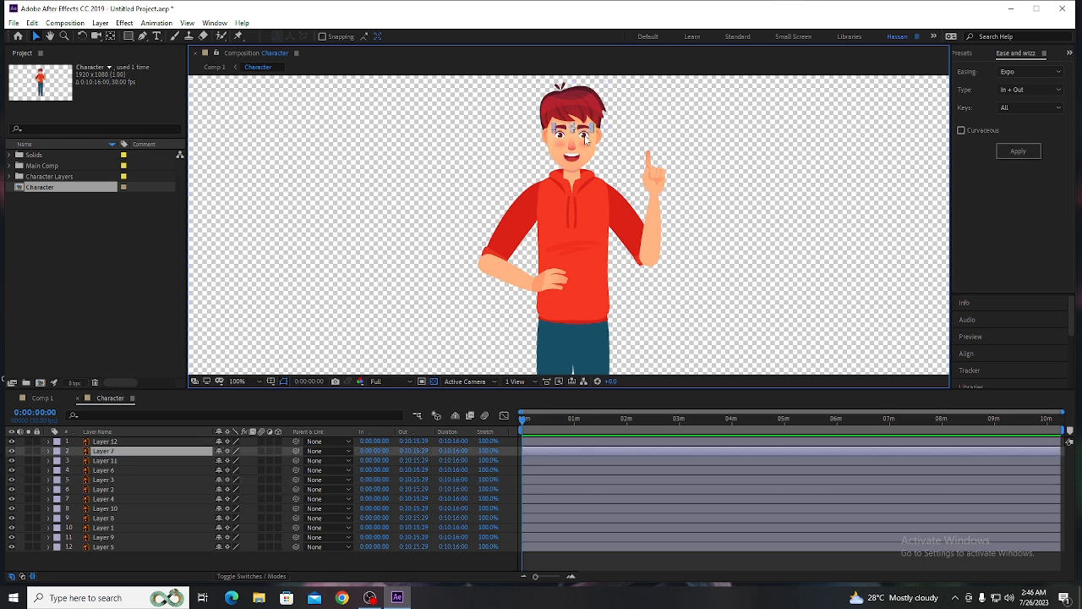
left_click(589, 139)
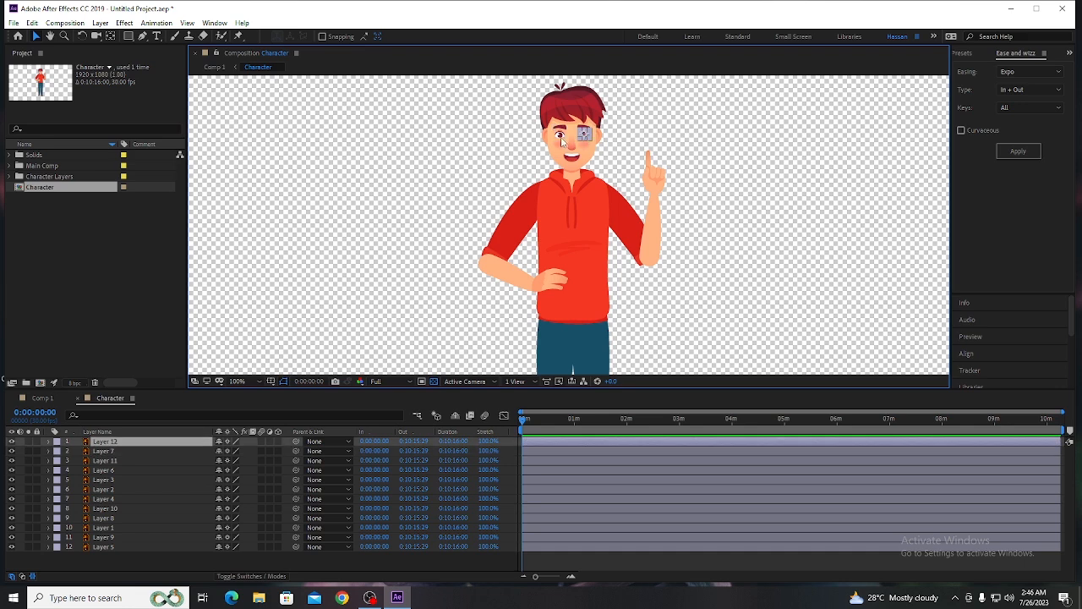
left_click(561, 142)
left_click(108, 442, "shift")
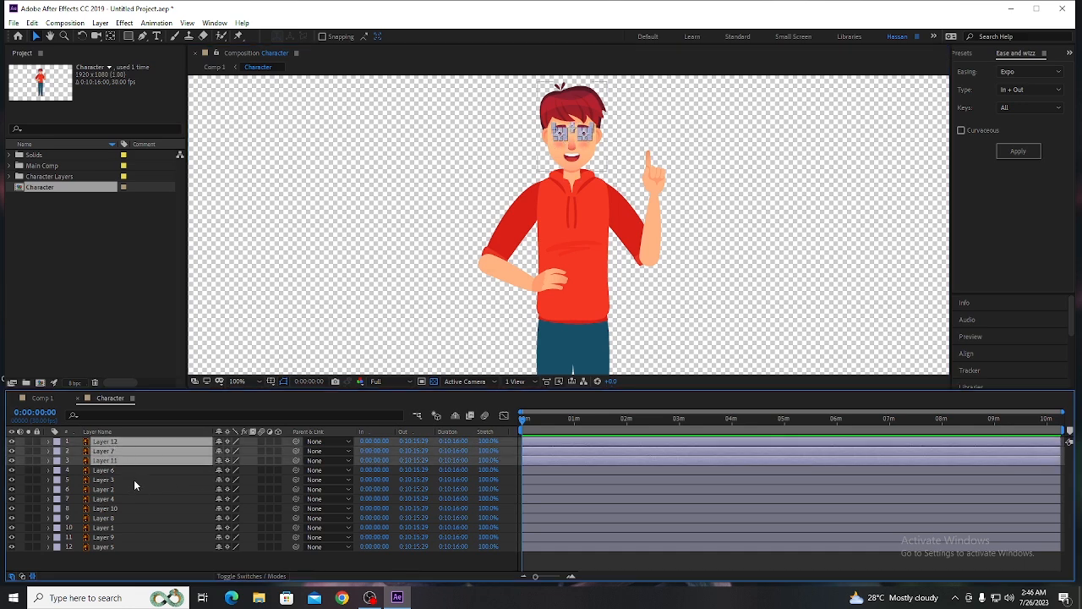
left_click_drag(296, 465, 156, 481)
Step: Move the anchor point of the head layer, Layer 3, down to the neck using the Pan Behind tool
left_click(146, 479)
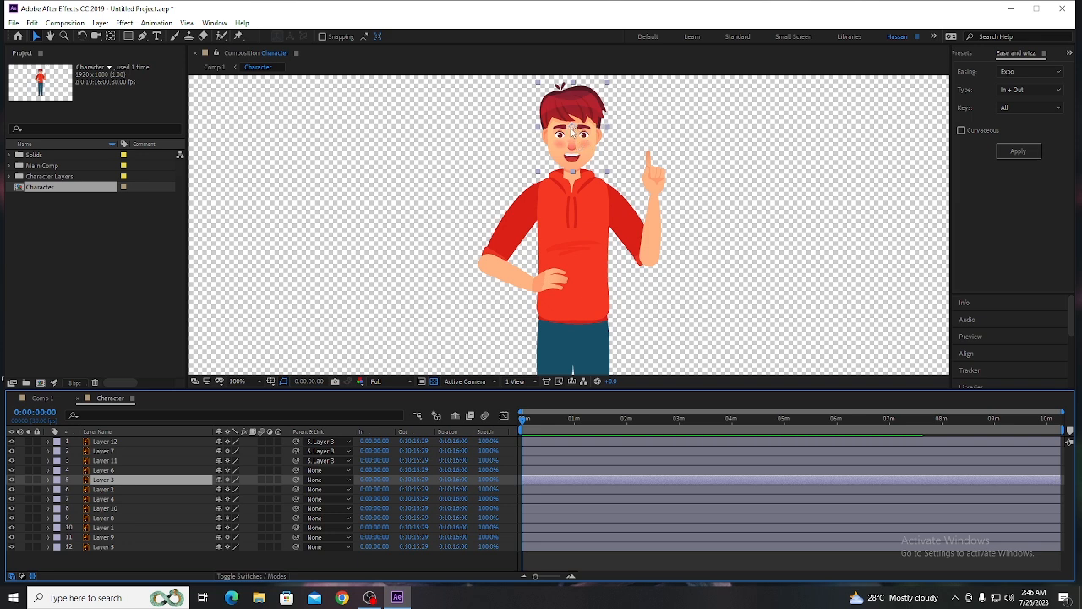
key("y")
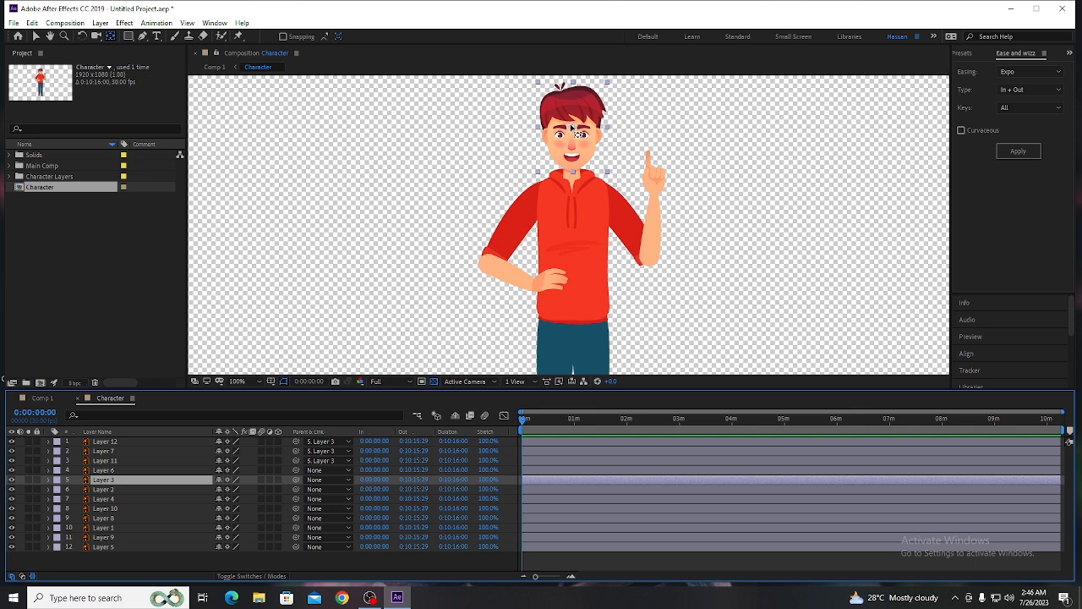
left_click_drag(574, 129, 574, 171)
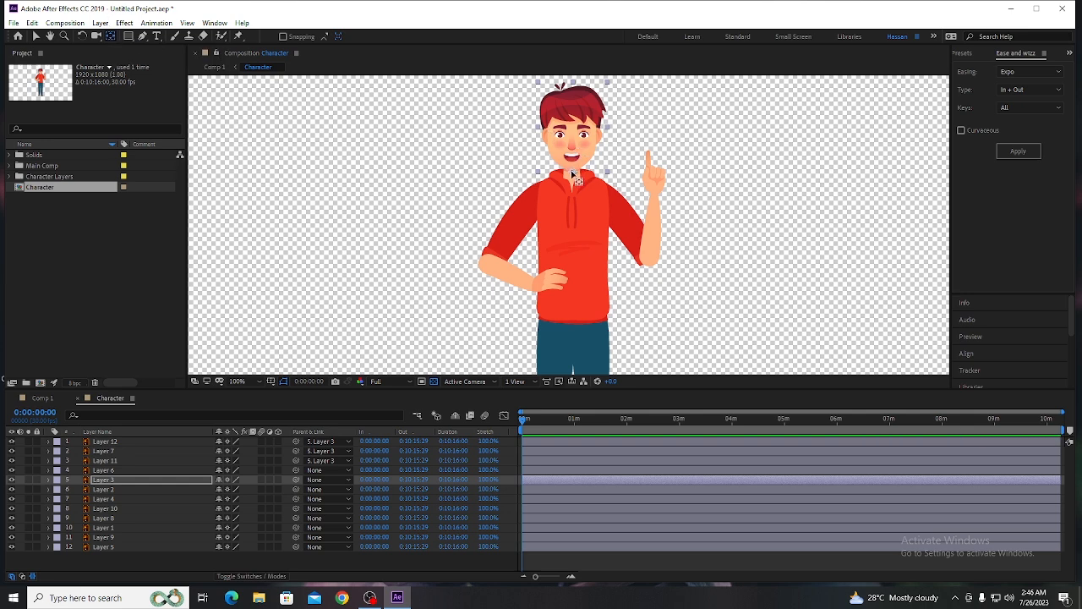
mouse_move(573, 172)
left_mouse_down()
mouse_move(597, 134)
mouse_move(572, 171)
left_mouse_up()
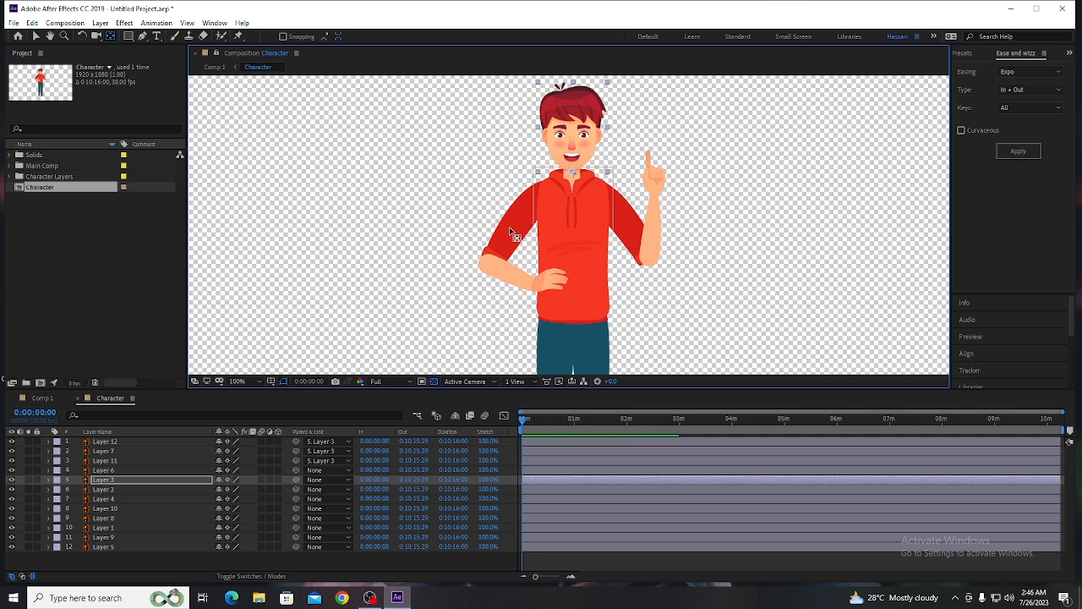
Step: Parent Layer 6 to the head layer, Layer 3, and select the head layer
left_click(128, 469)
left_click_drag(297, 470, 148, 481)
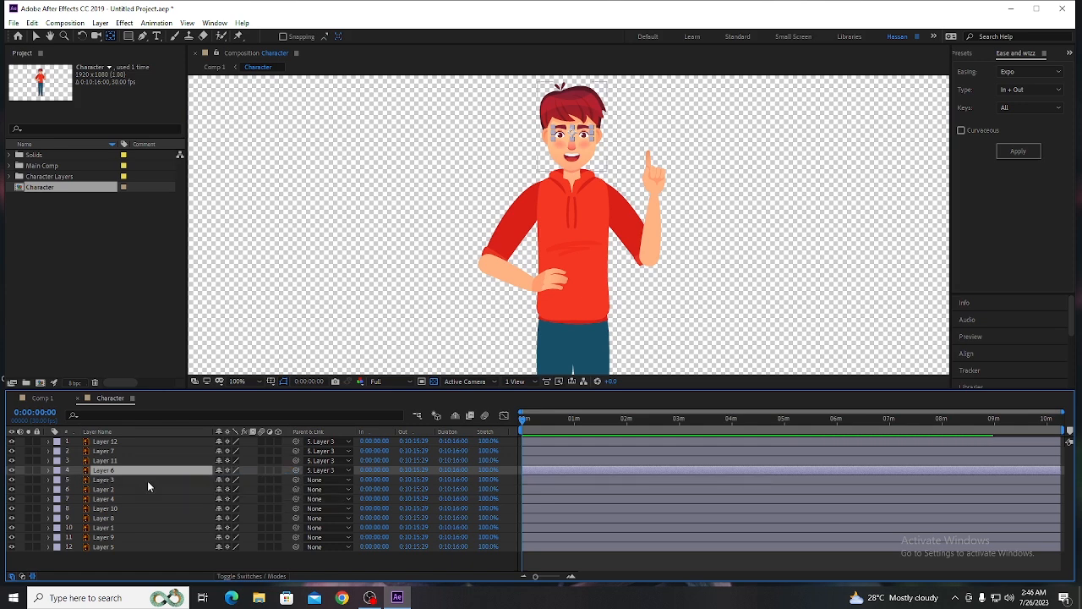
left_click(147, 481)
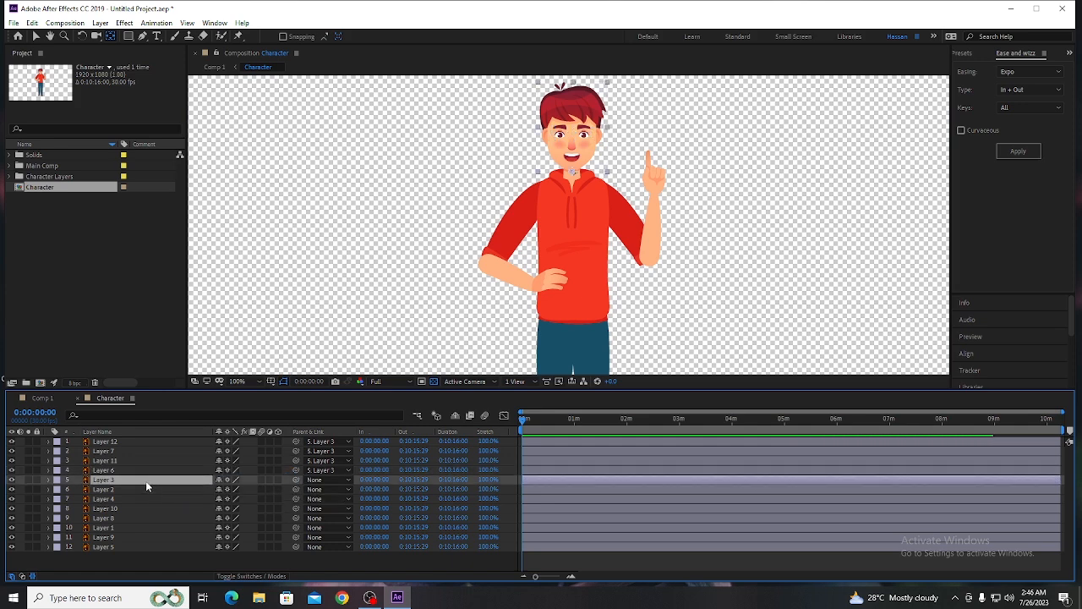
Step: Reveal the full set of transform properties for the head layer, Layer 3
key("r")
left_click(47, 480)
left_click(47, 479)
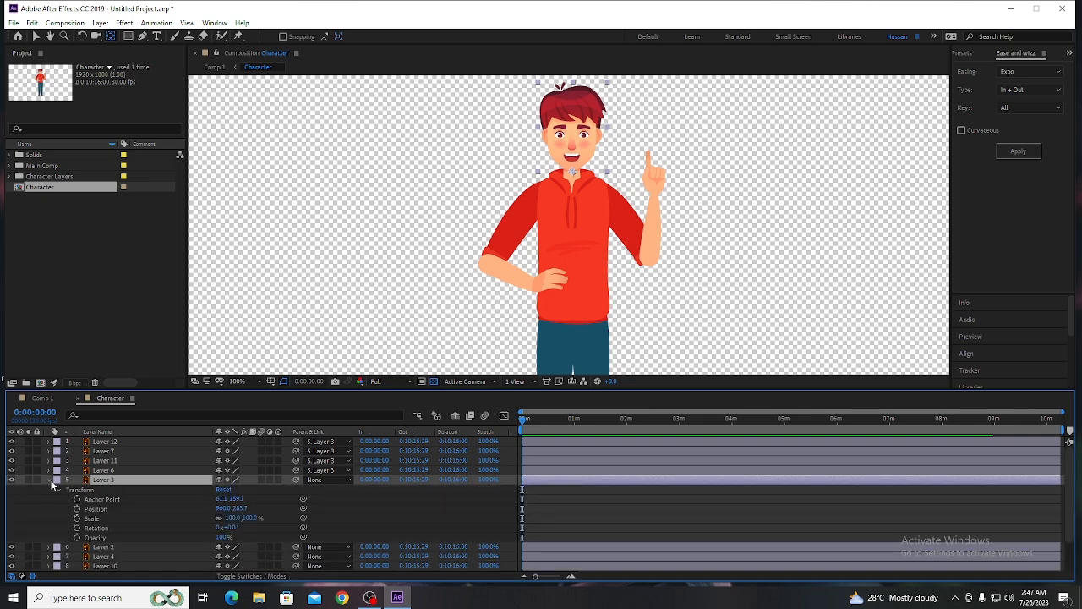
left_click(49, 480)
left_click(48, 480)
left_click(59, 490)
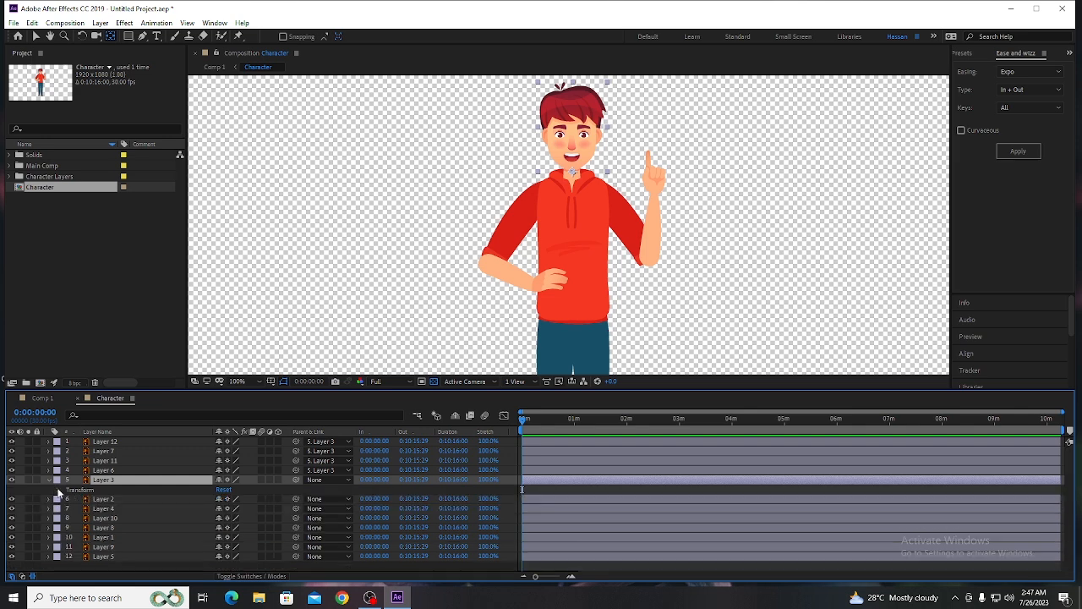
left_click(59, 490)
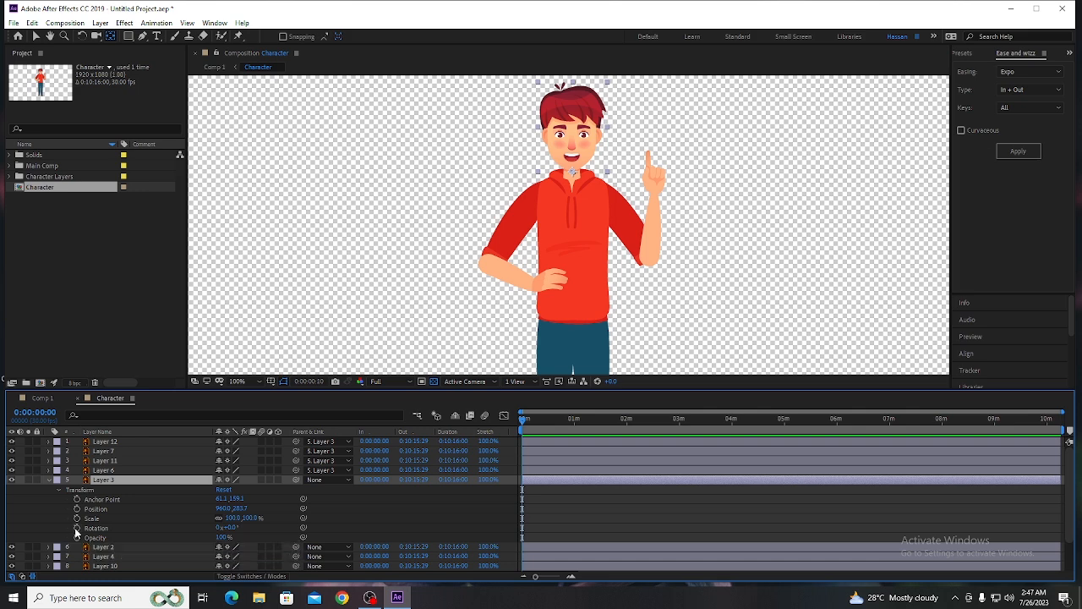
Step: Start keyframing the head layer's Rotation with a 0° keyframe at 0:00:01:00
key("shift+Page_Down")
key("shift+Page_Down")
key("shift+Page_Down")
key("equal")
key("equal")
key("equal")
key("equal")
key("equal")
key("equal")
key("equal")
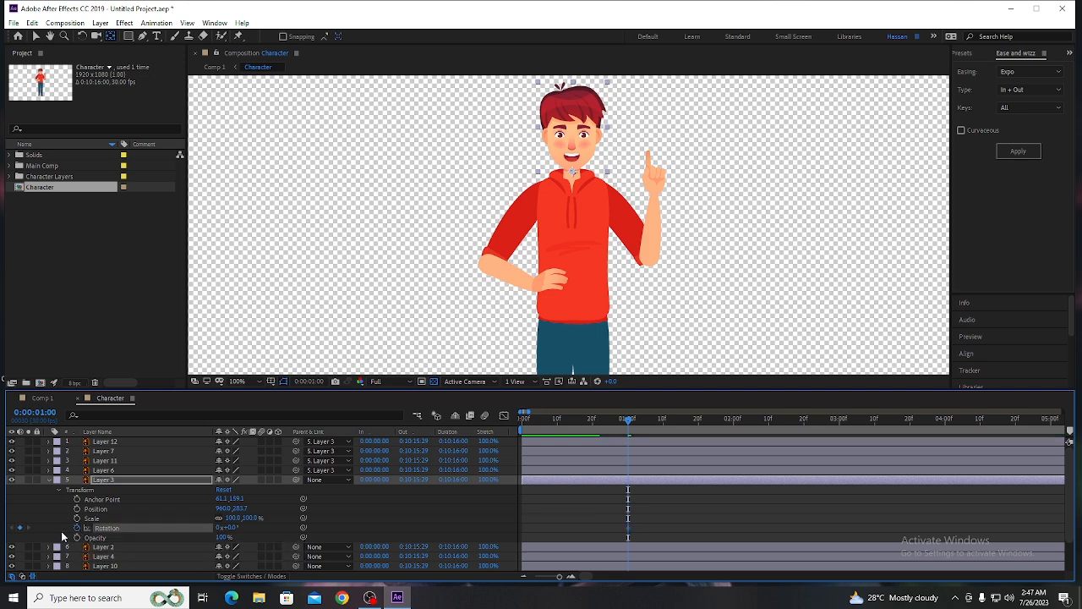
left_click(77, 530)
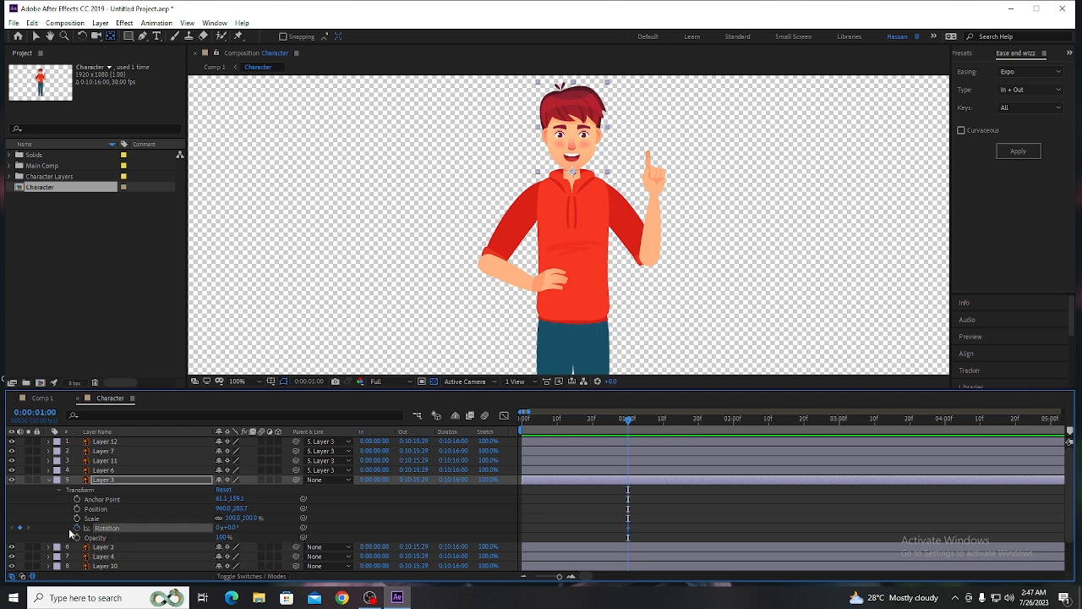
left_click(644, 532)
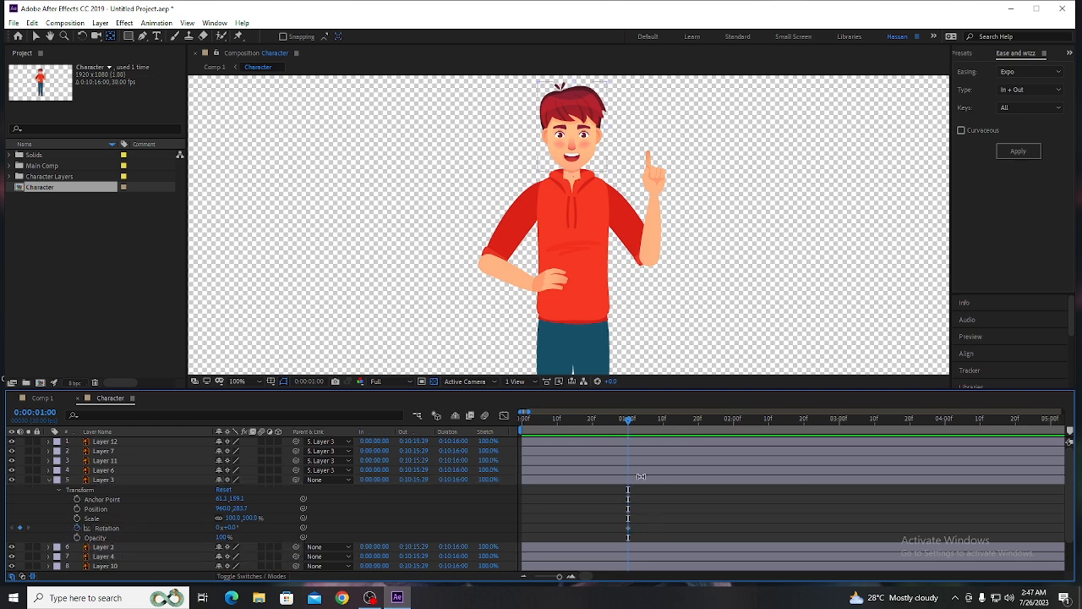
Step: Add a Rotation keyframe of about 16° to the head layer at 0:00:01:10, tilting it toward the raised hand
left_click_drag(628, 422, 649, 427)
scroll(626, 529, "up", 4)
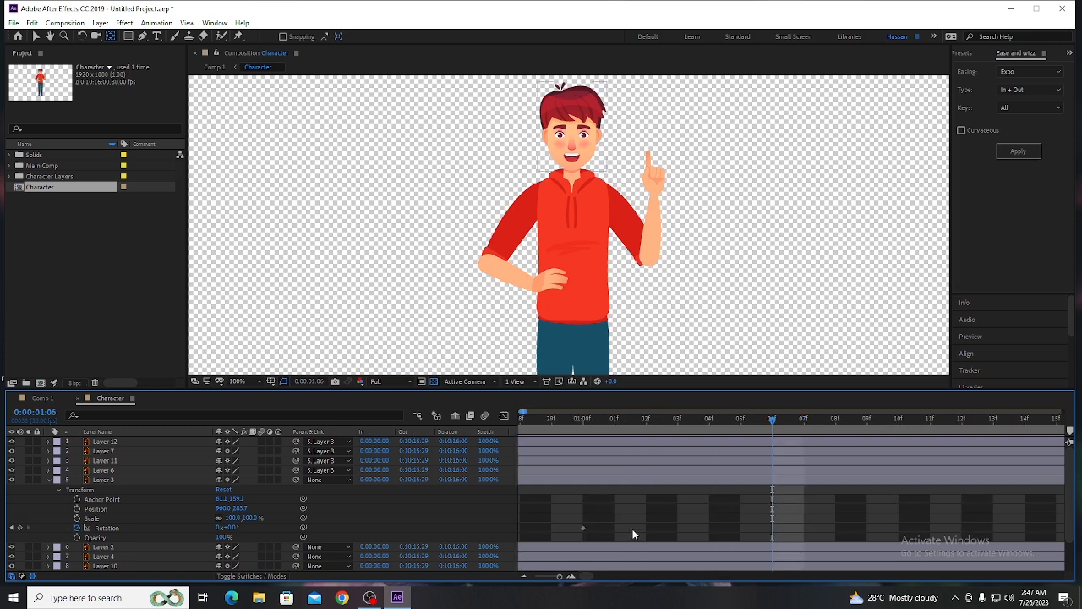
left_click(584, 528)
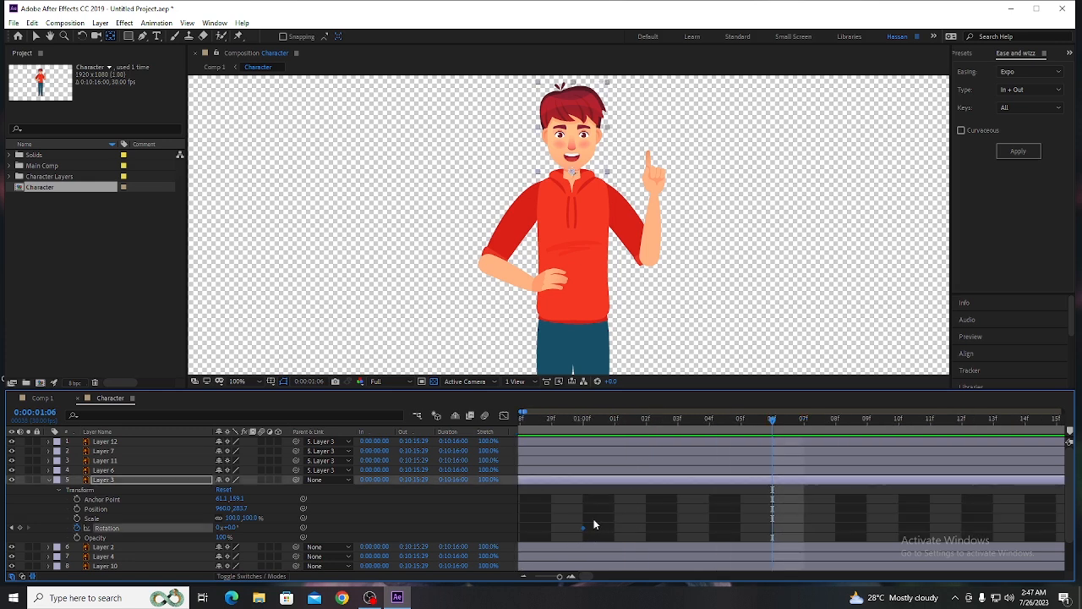
left_click(614, 418)
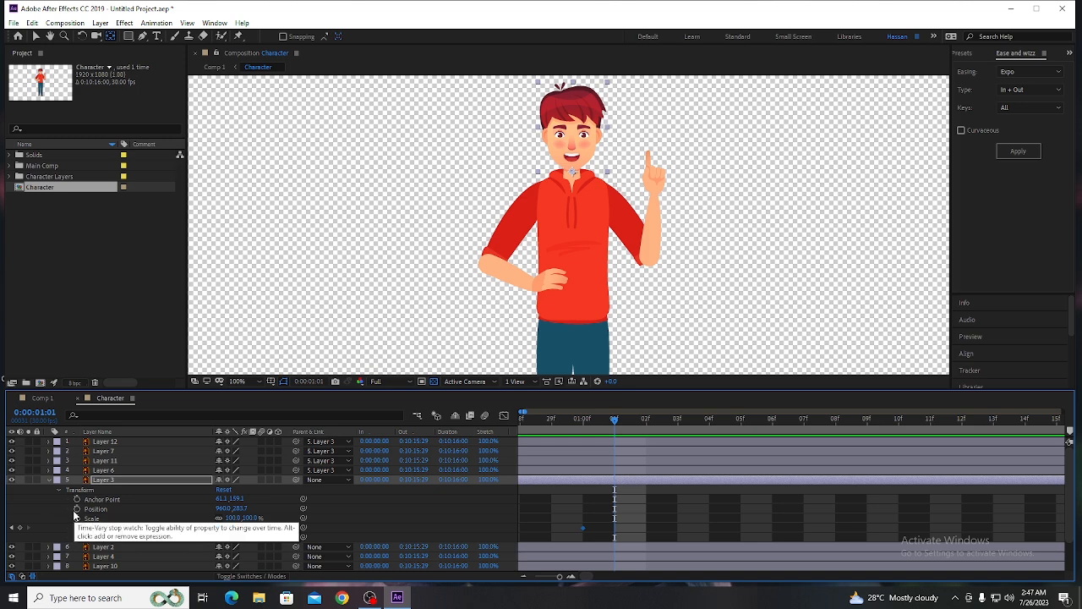
left_click(589, 434)
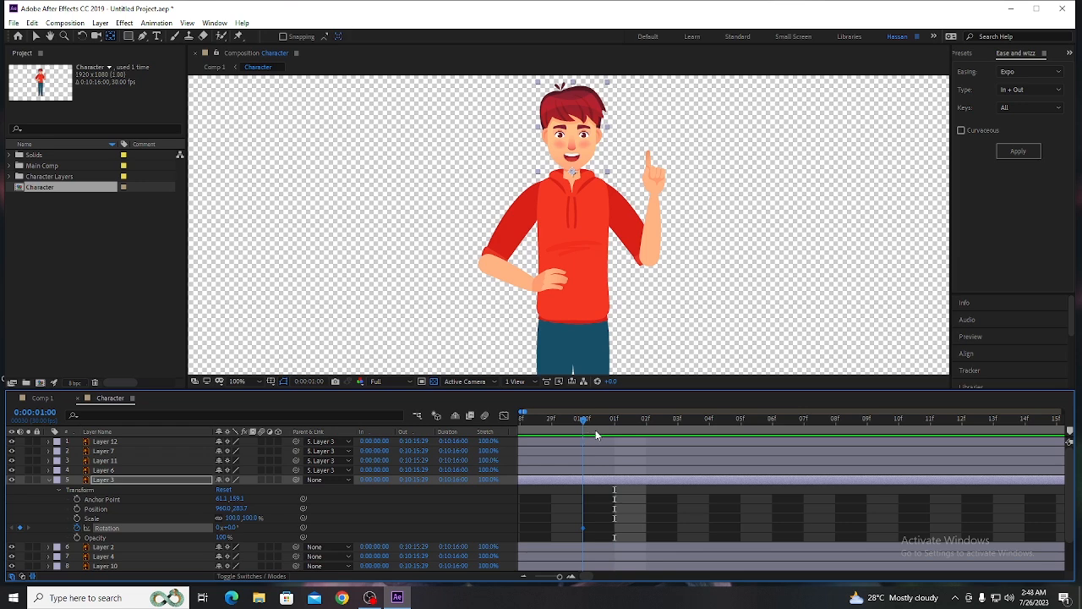
key("alt+Left")
key("shift+Page_Down")
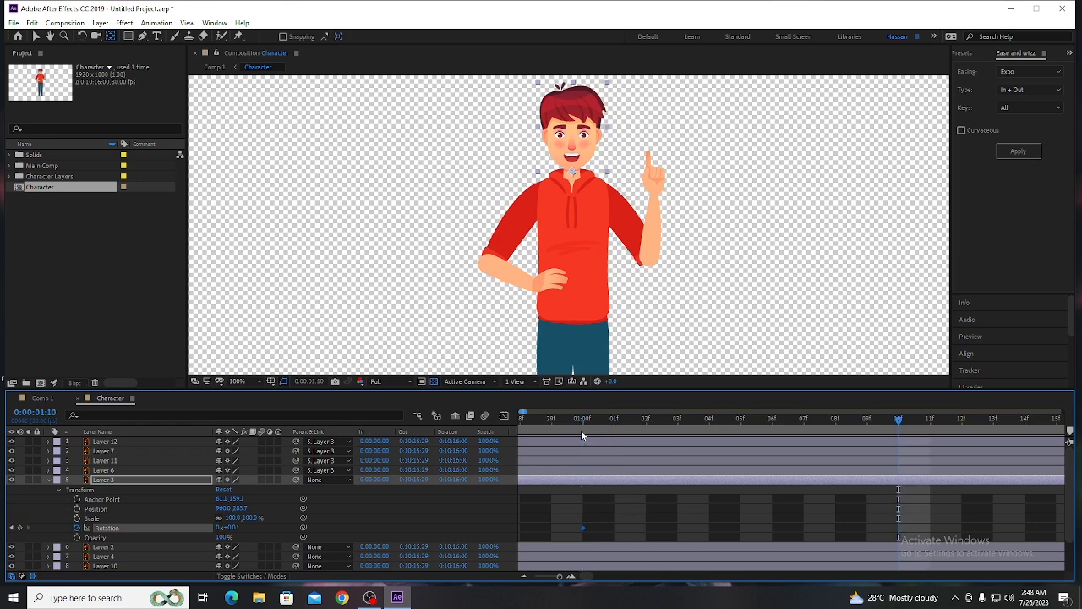
left_click_drag(886, 423, 910, 442)
mouse_move(228, 527)
left_mouse_down()
mouse_move(247, 536)
mouse_move(225, 536)
mouse_move(247, 536)
left_mouse_up()
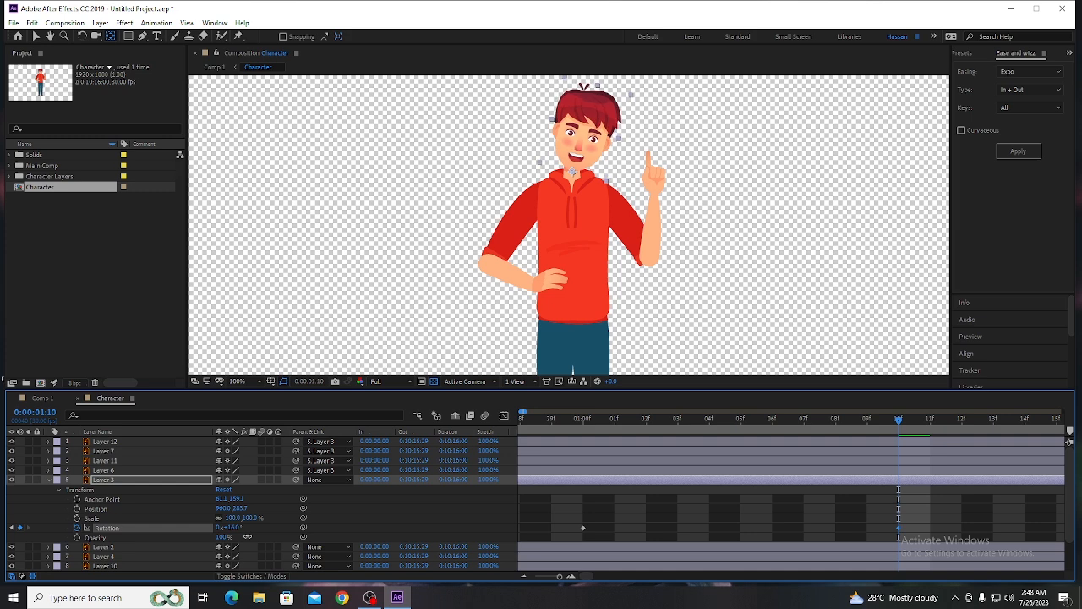
Step: Add a Rotation keyframe of about -19° to the head layer at 0:00:01:20, tilting it the opposite way
scroll(929, 520, "down", 1)
left_click(923, 515)
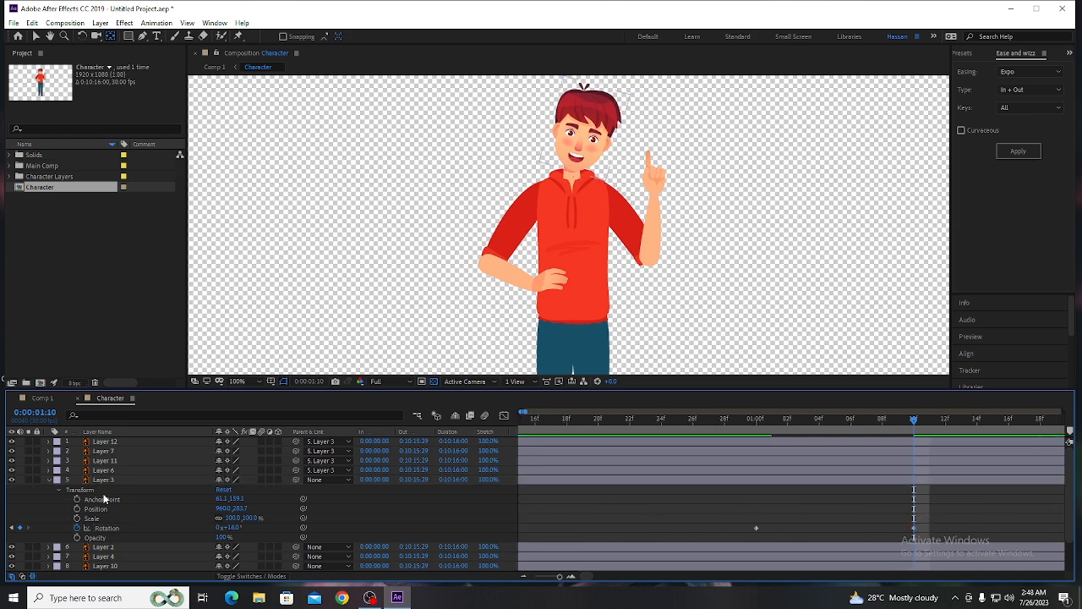
key("space")
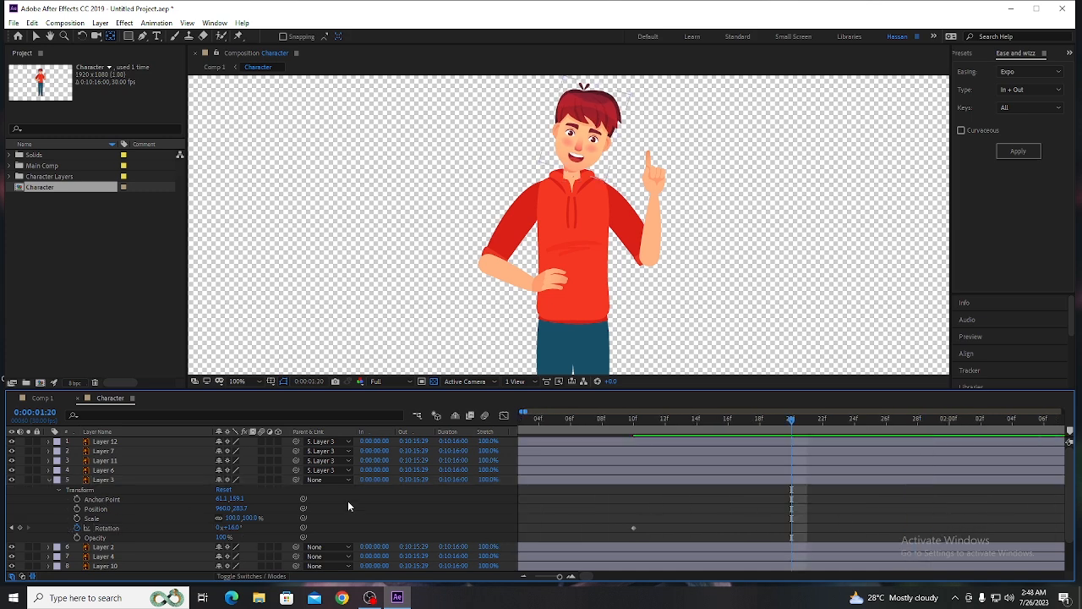
left_click_drag(238, 528, 373, 519)
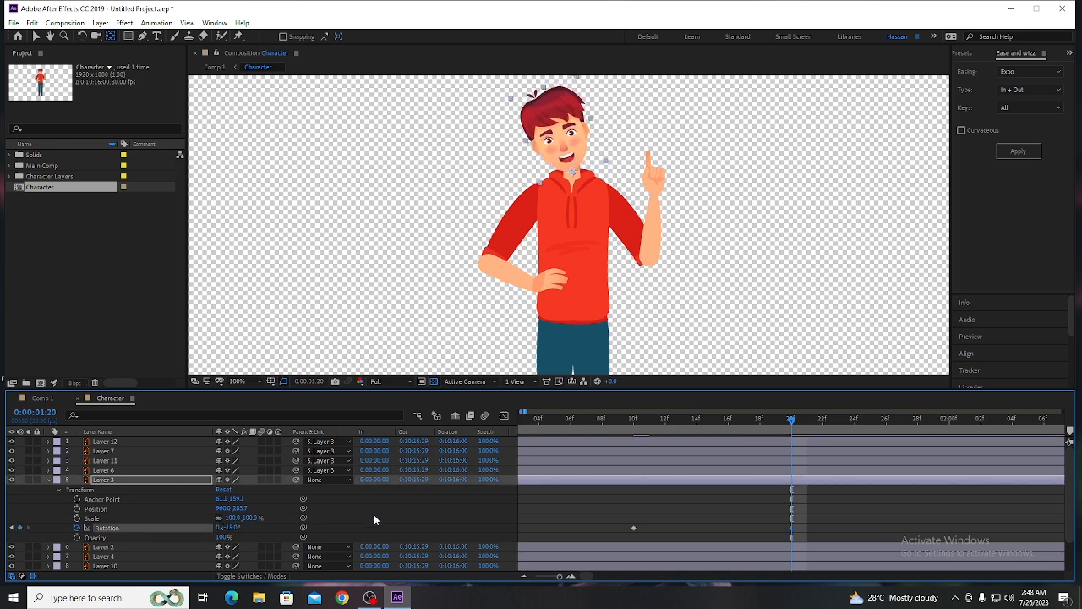
Step: Copy the head layer's first Rotation keyframe and paste it at 0:00:02:00
key("shift+Page_Down")
scroll(693, 510, "down", 1)
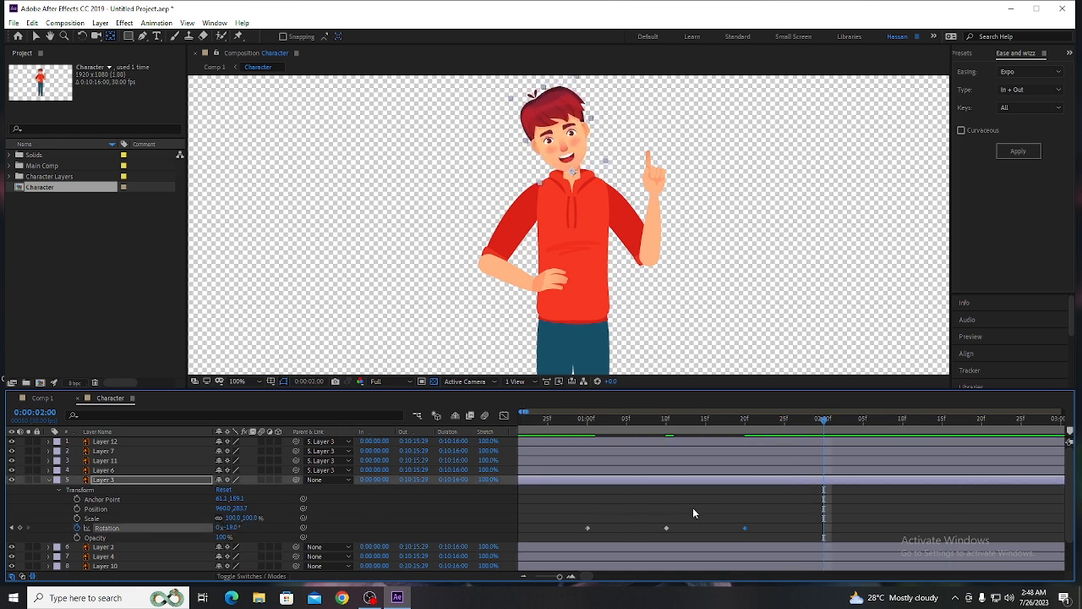
left_click_drag(616, 511, 573, 543)
key("ctrl+c")
key("ctrl+v")
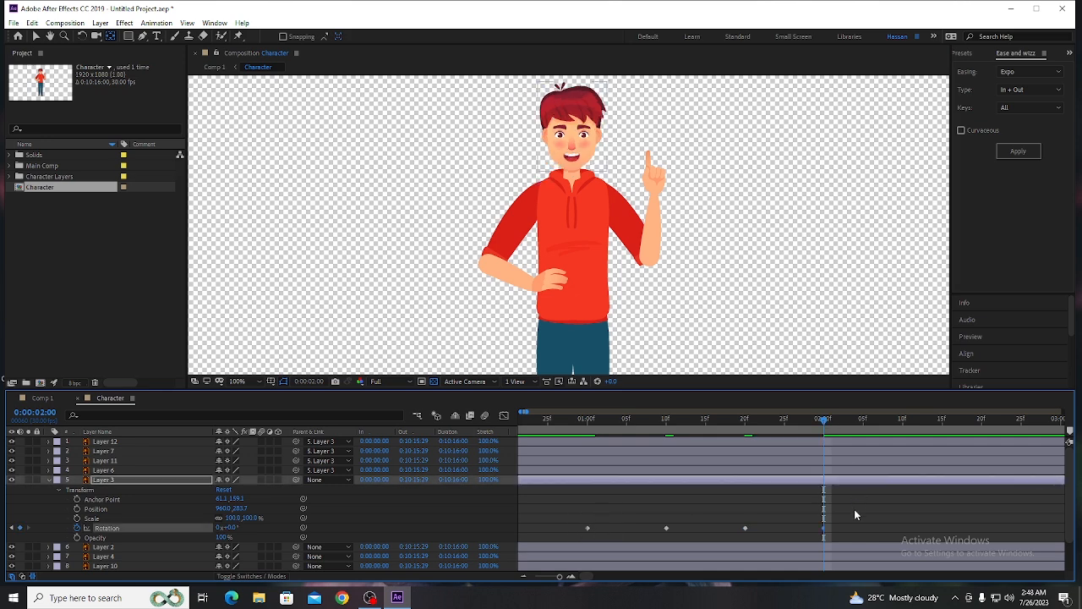
Step: Apply Easy Ease to all four head Rotation keyframes and preview the motion from 0:00:01:00
left_click_drag(856, 507, 587, 527)
right_click(587, 527)
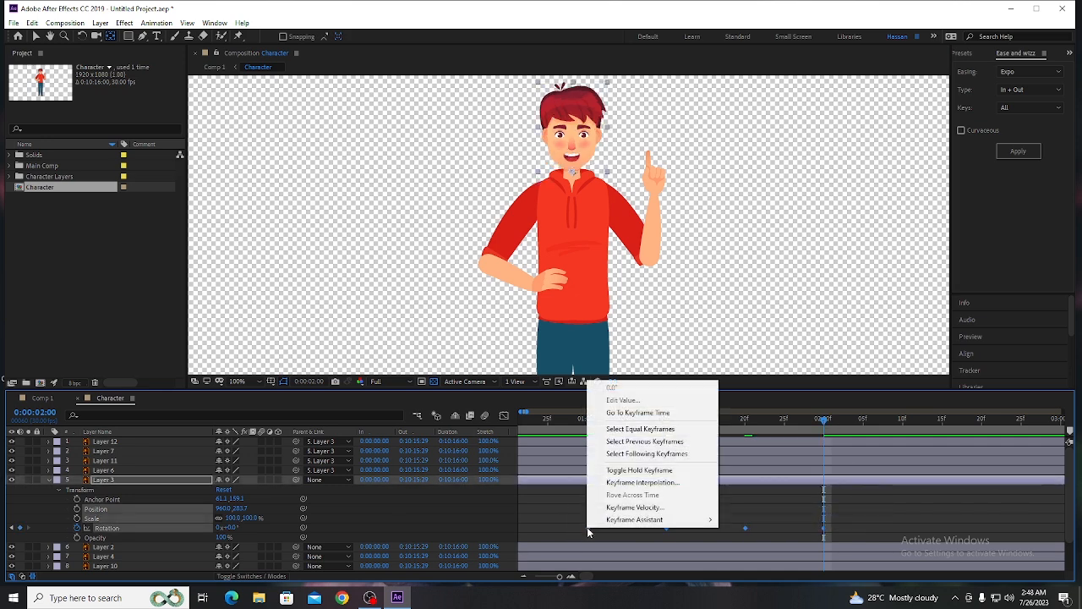
mouse_move(627, 525)
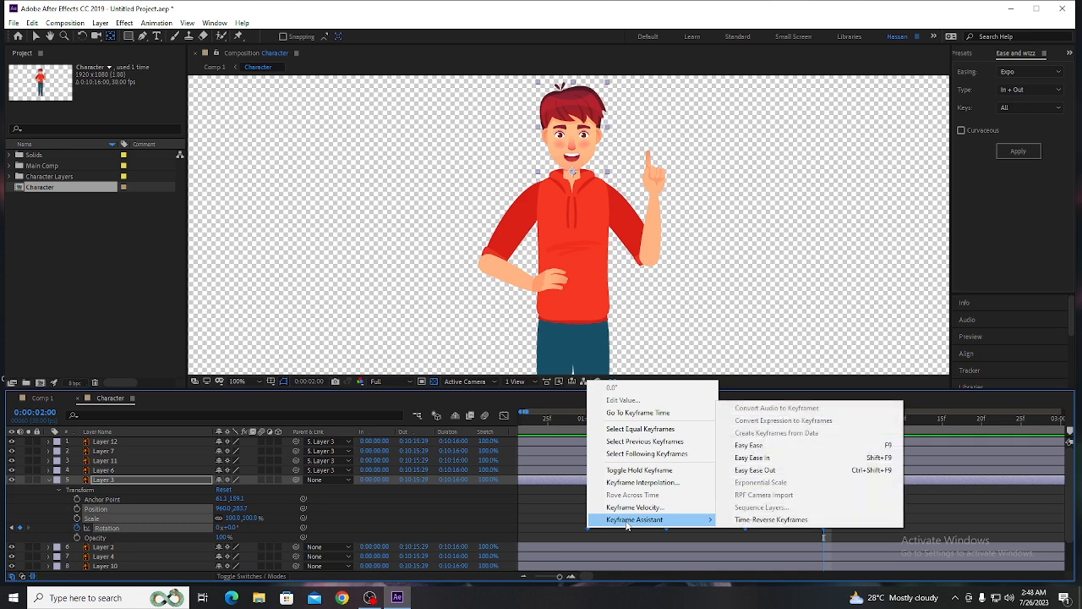
left_click(781, 447)
left_click_drag(823, 423, 585, 448)
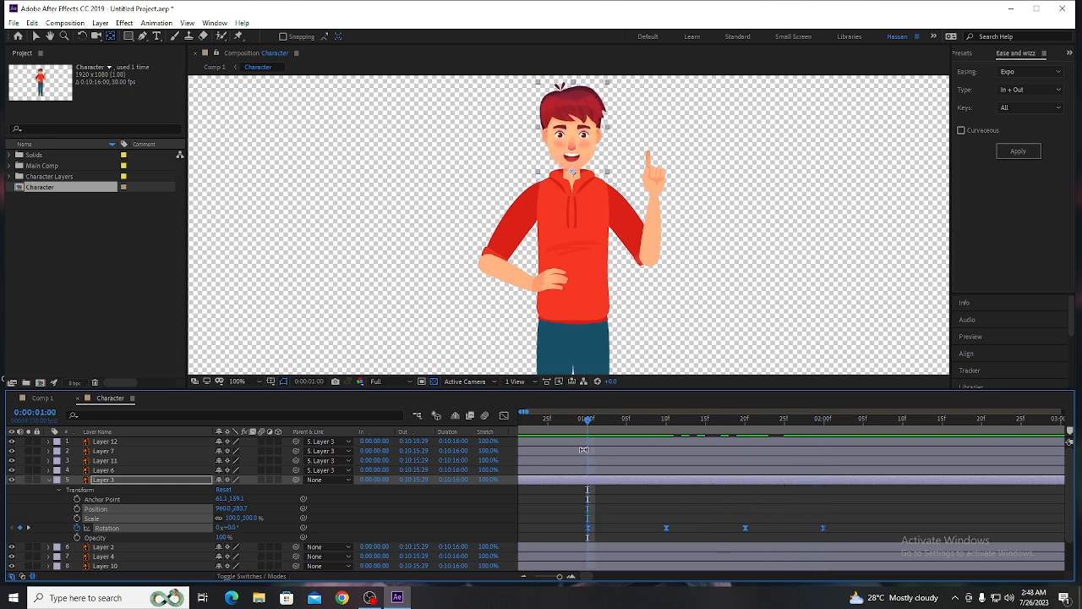
key("space")
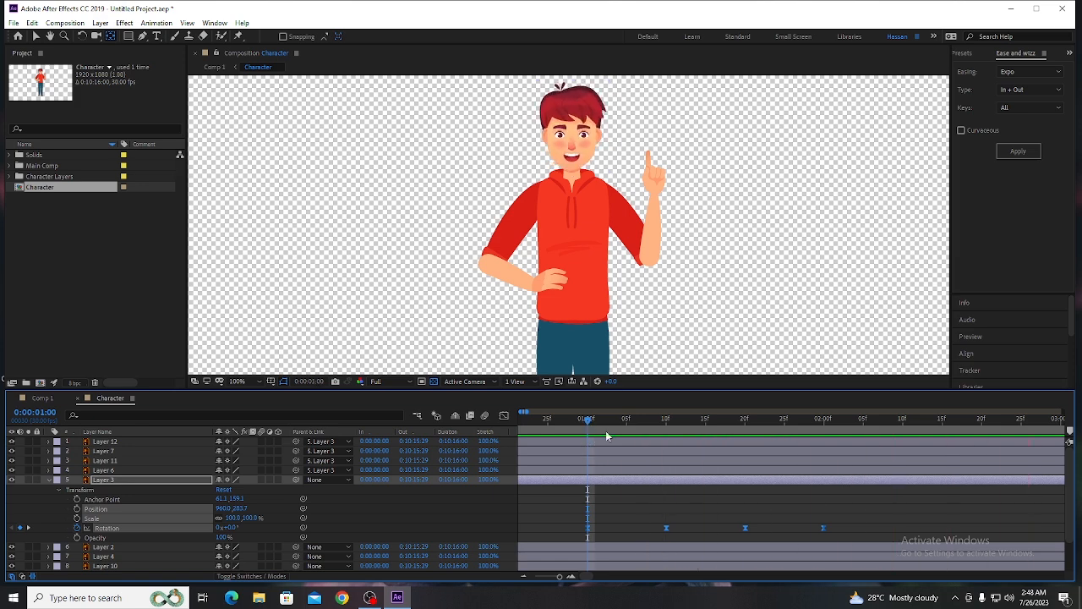
Step: Slow the head tilt by moving the last three Rotation keyframes to 0:00:01:20, 0:00:02:10 and 0:00:03:00
left_click_drag(861, 516, 605, 548)
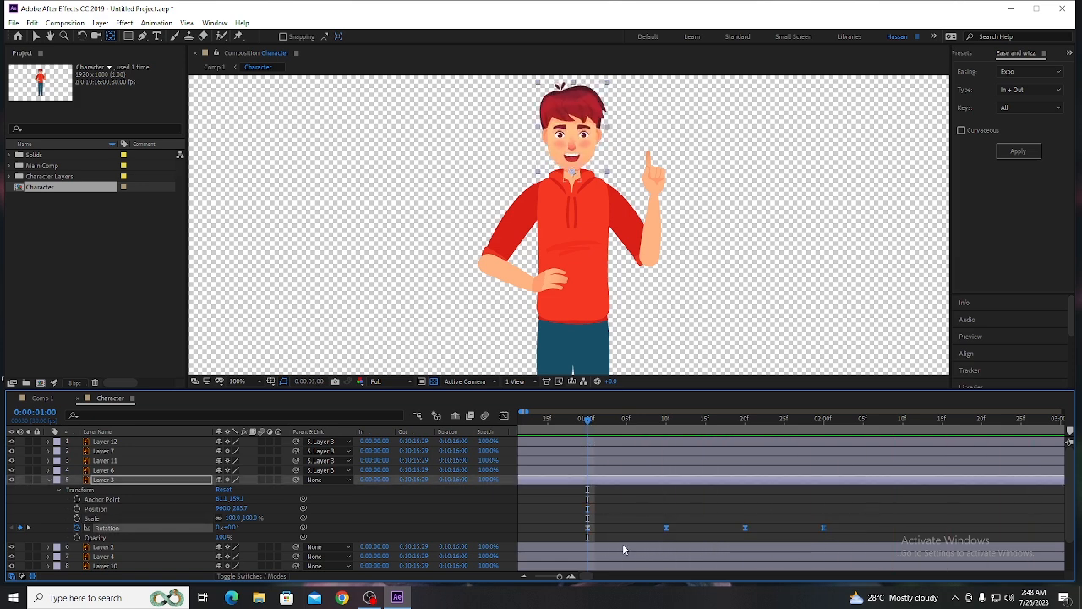
key("alt+shift+Right")
key("minus")
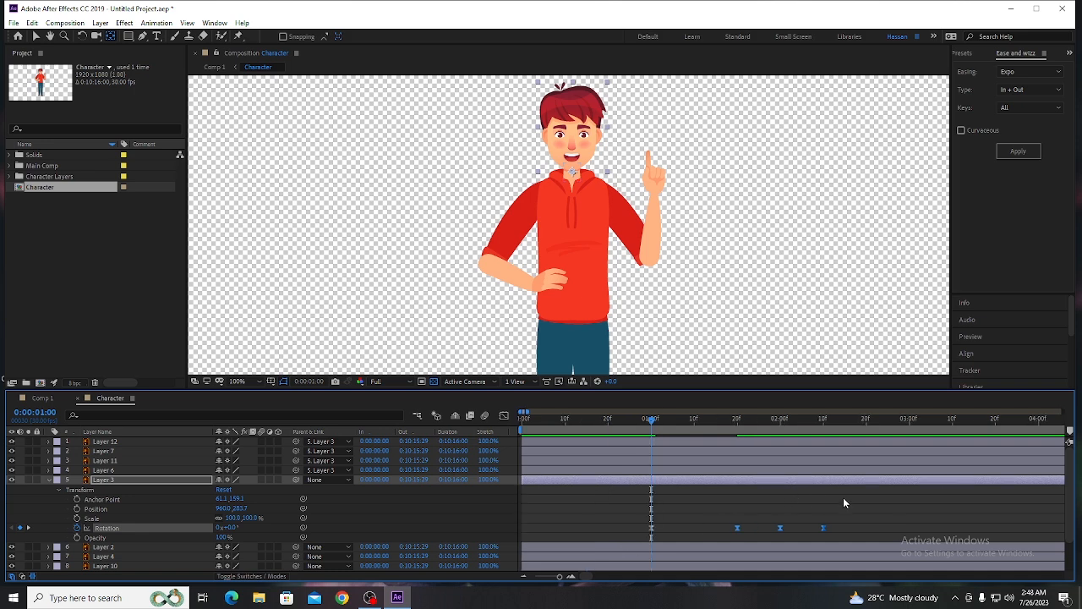
left_click_drag(843, 496, 761, 532)
key("alt+shift+Right")
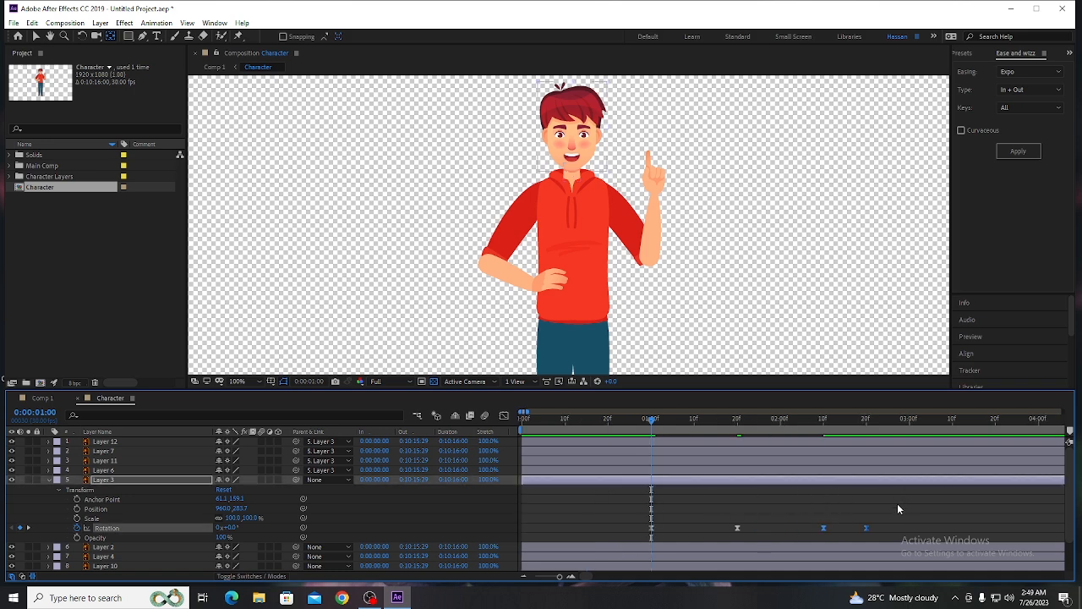
left_click_drag(898, 501, 845, 555)
key("alt+shift+Right")
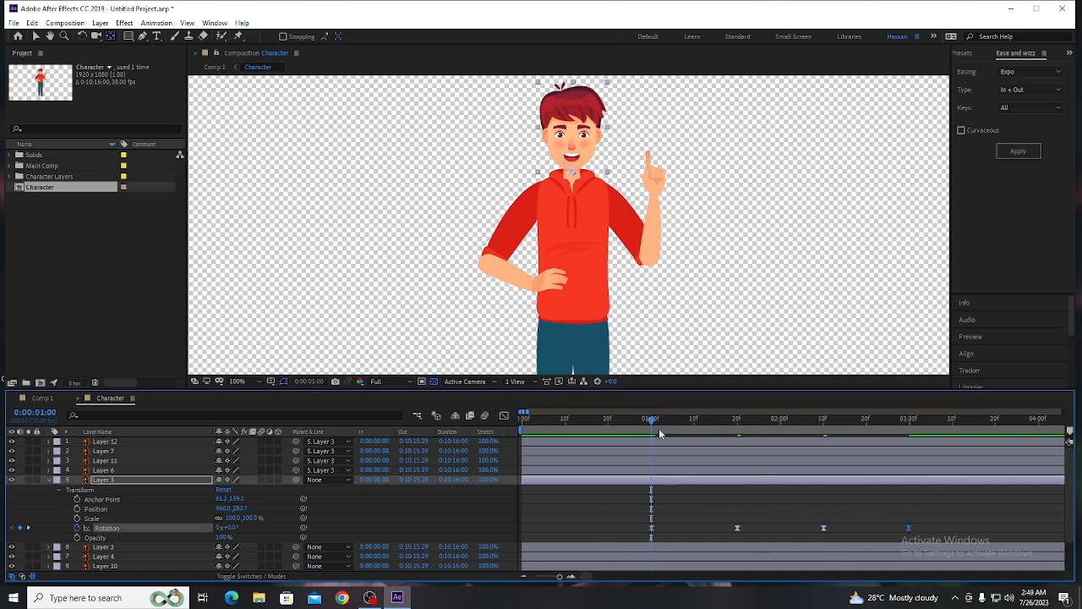
Step: Preview the slower head tilt, end the work area at 0:00:03:29, and replay it from the start
left_click_drag(651, 419, 643, 419)
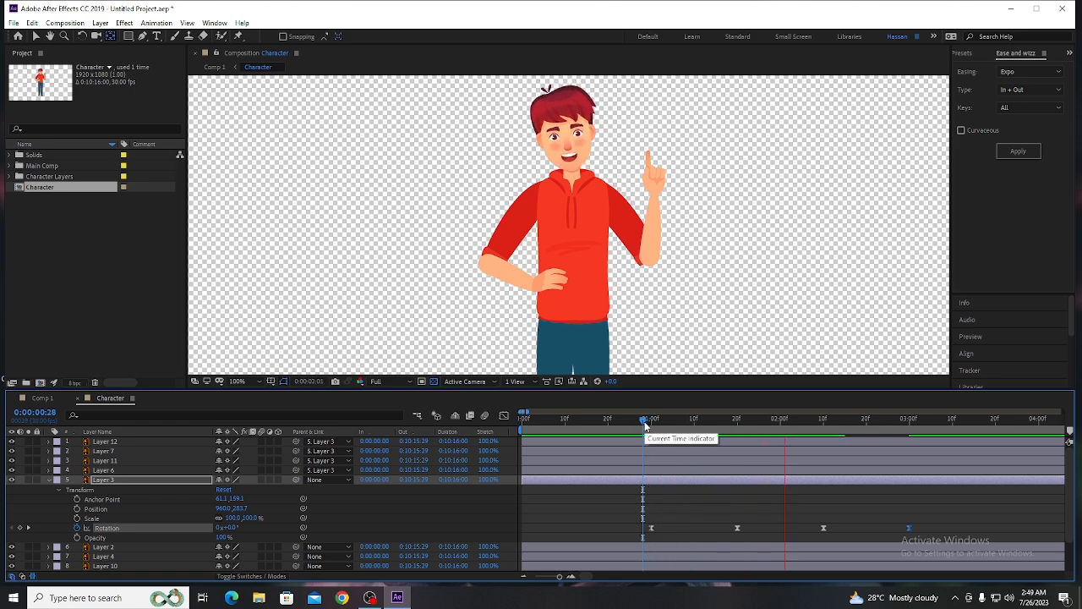
key("space")
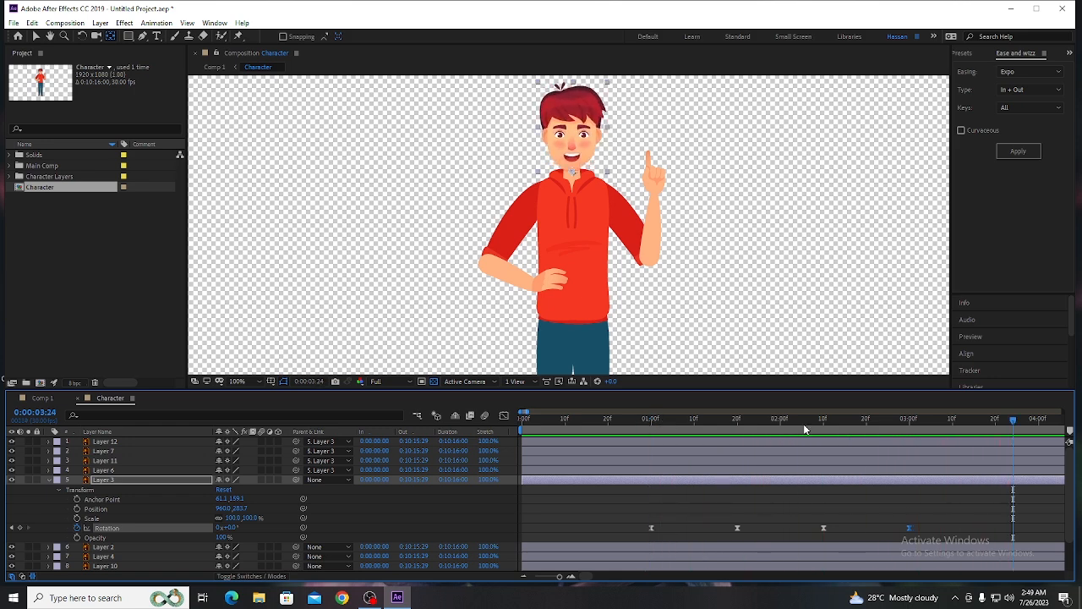
left_click_drag(1009, 425, 1035, 422)
key("minus")
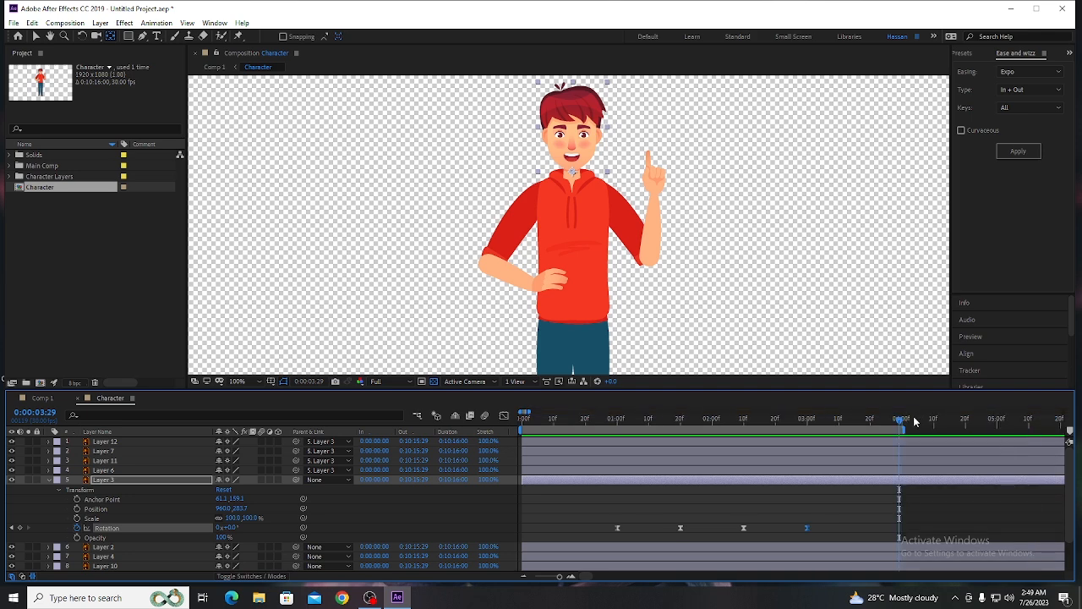
key("Home")
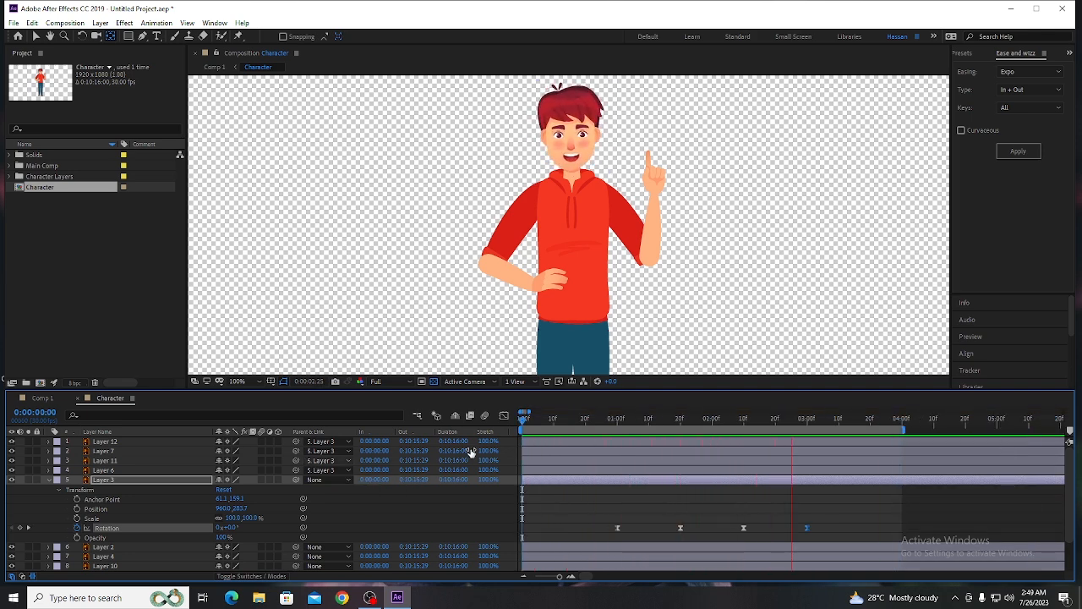
key("space")
Step: Add Scale keyframes to both eye layers, Layer 11 and Layer 12, at 0:00:01:02 and 0:00:01:12
left_click_drag(802, 422, 623, 433)
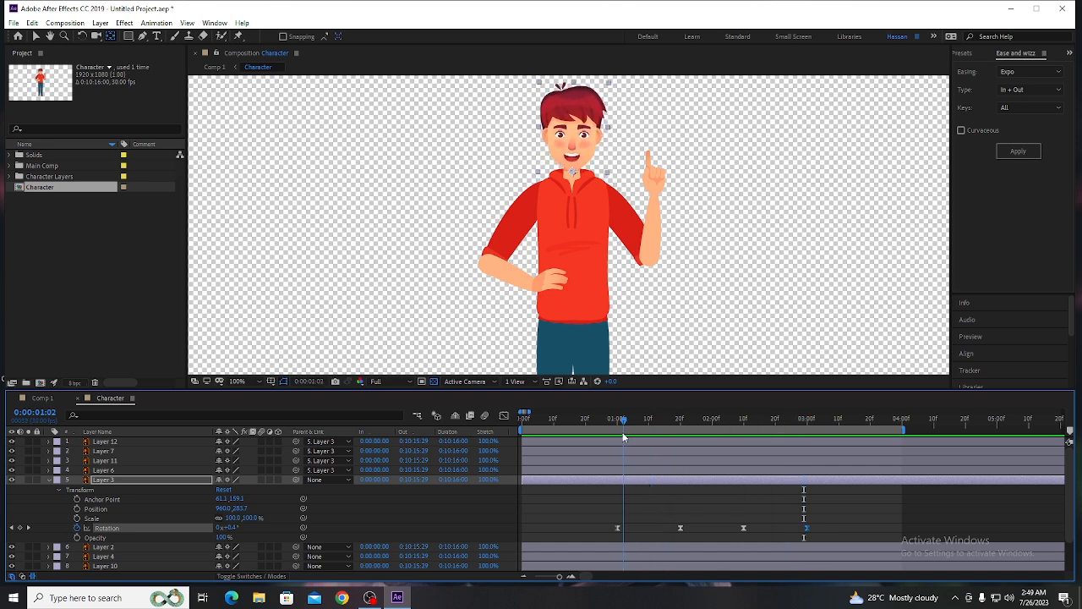
left_click(108, 462)
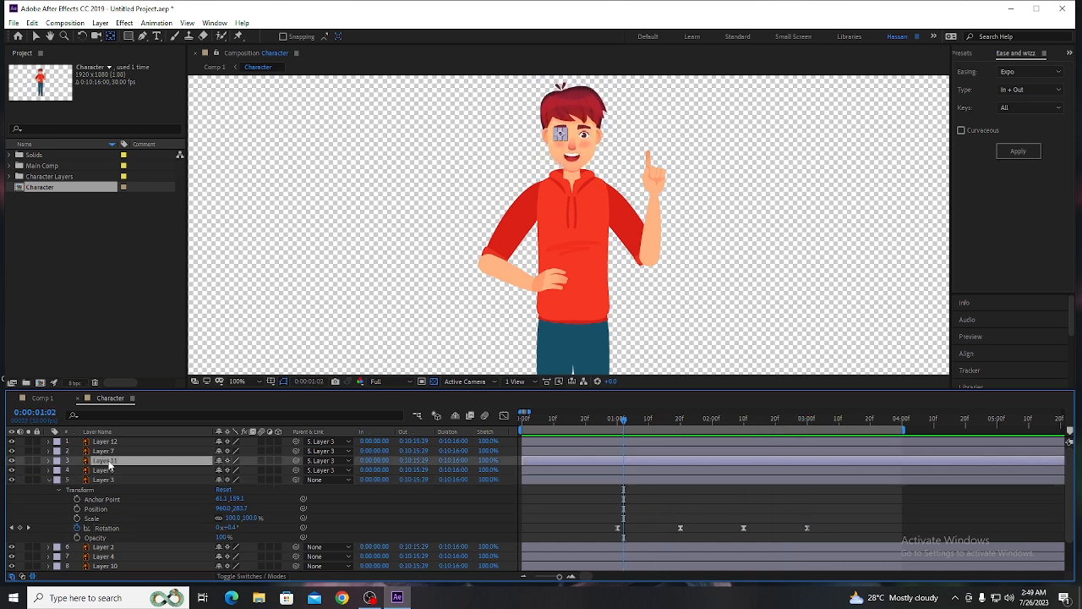
left_click(114, 441, "ctrl")
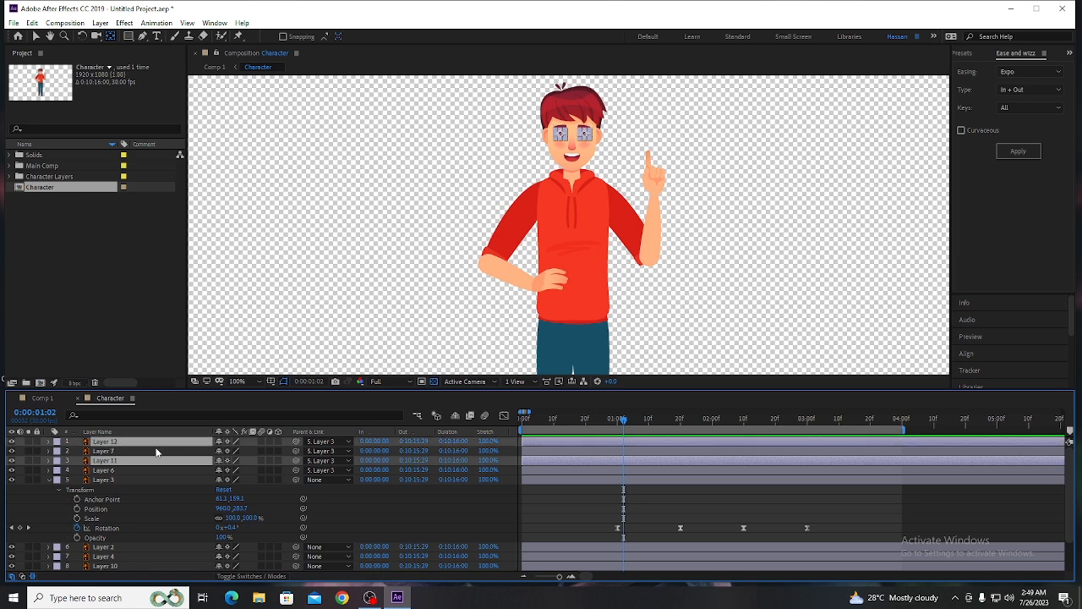
left_click(49, 461)
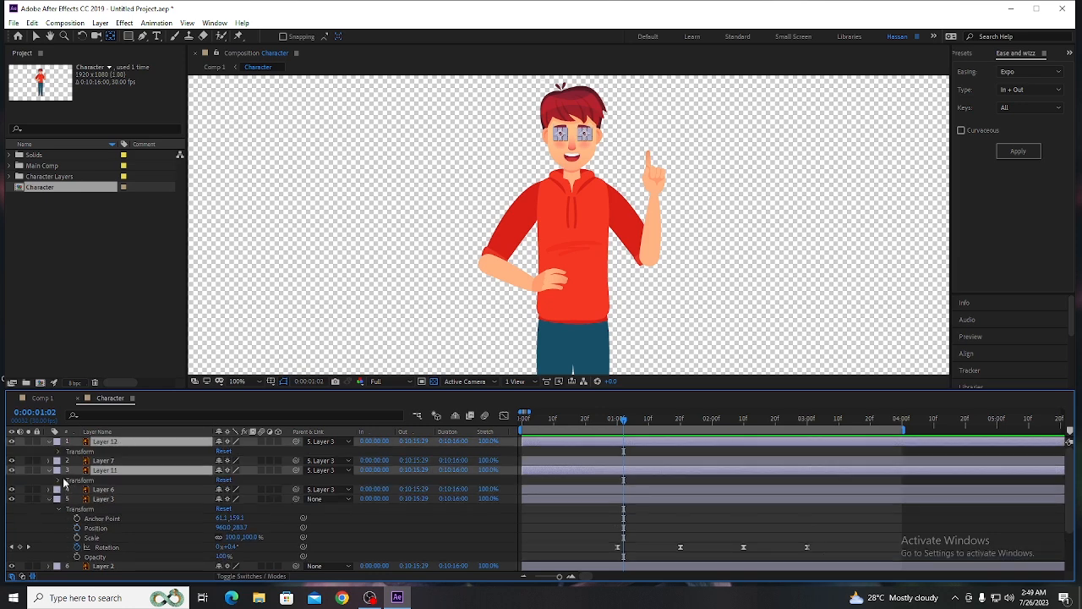
left_click(58, 480)
left_click(77, 509)
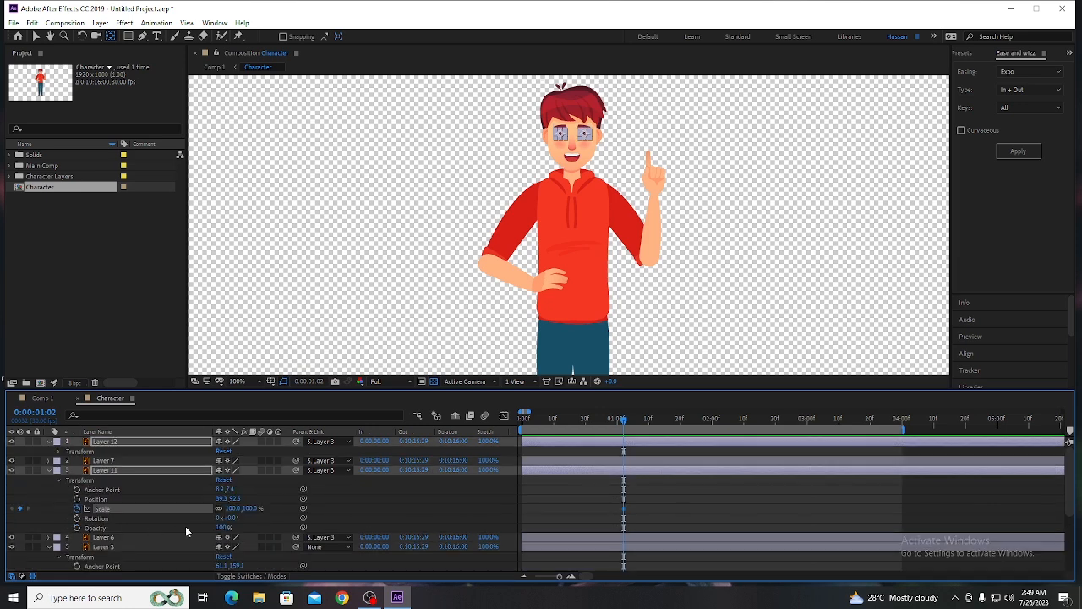
key("shift+Page_Down")
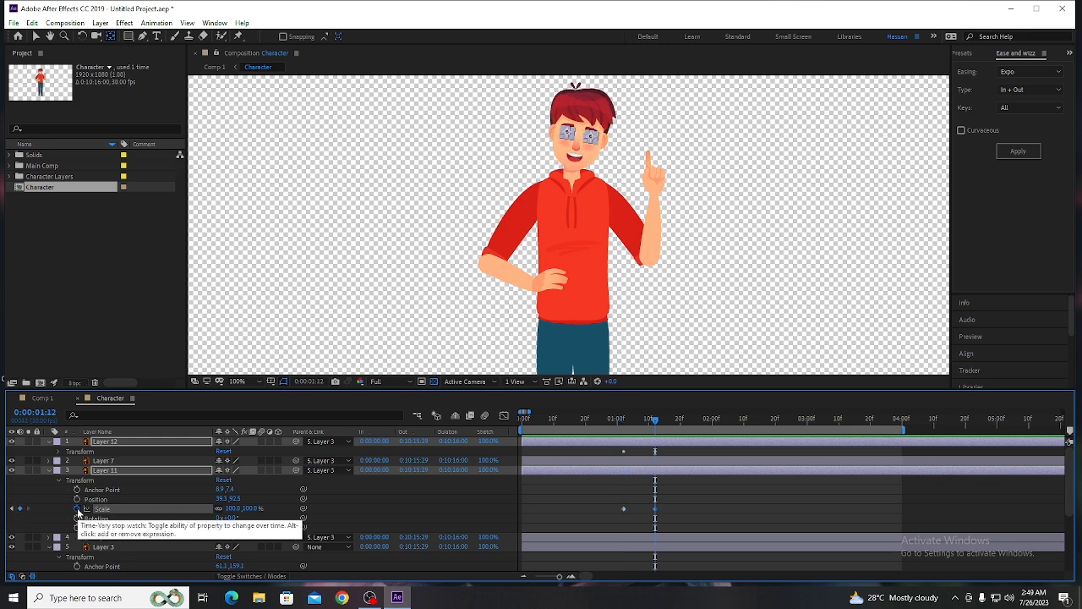
Step: At 0:00:01:07, unlink the scale proportions and set the vertical Scale of both eye layers to 50%
key("Page_Up")
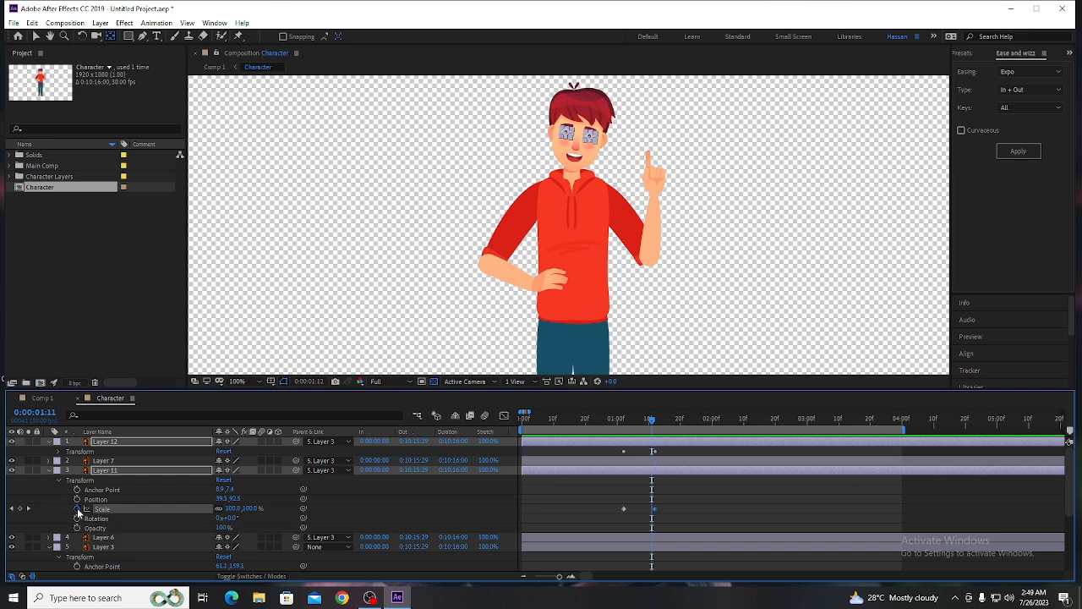
key("Page_Down")
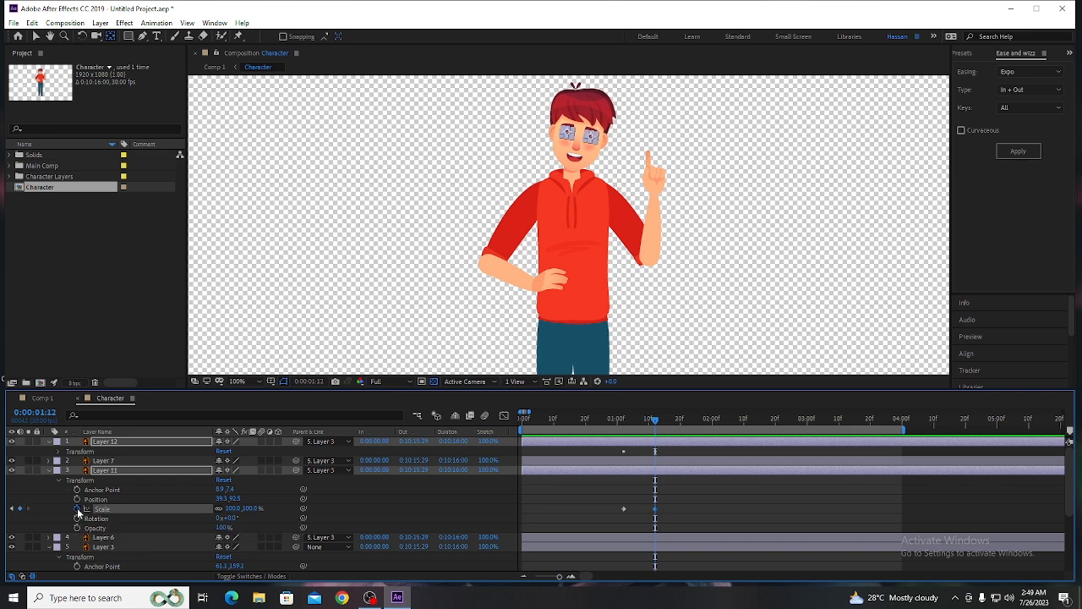
key("Page_Up")
key("Page_Up")
key("Page_Up")
key("Page_Up")
key("Page_Up")
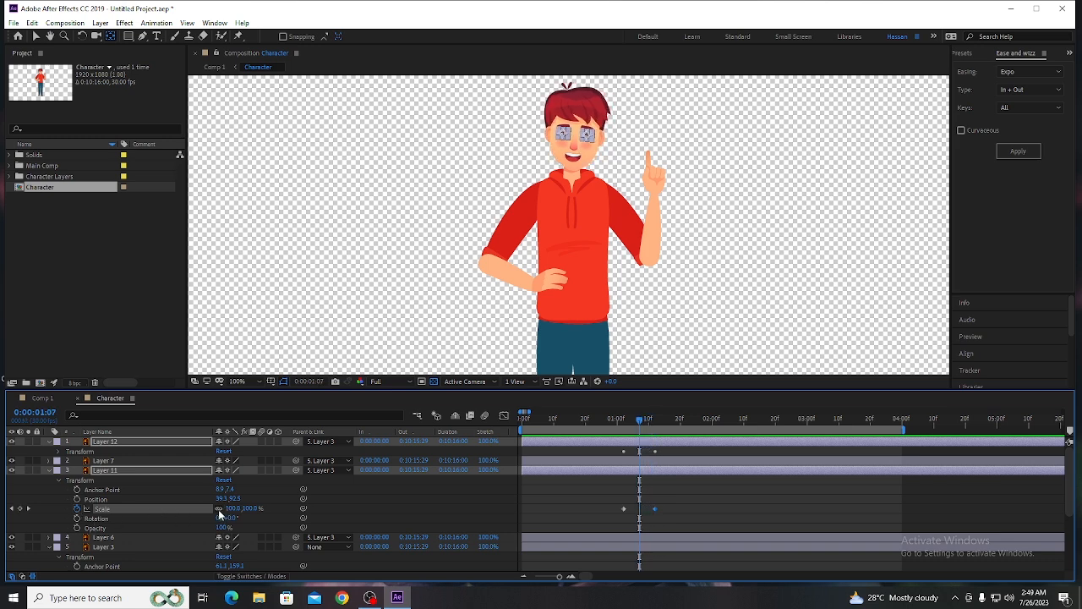
key("equal")
key("equal")
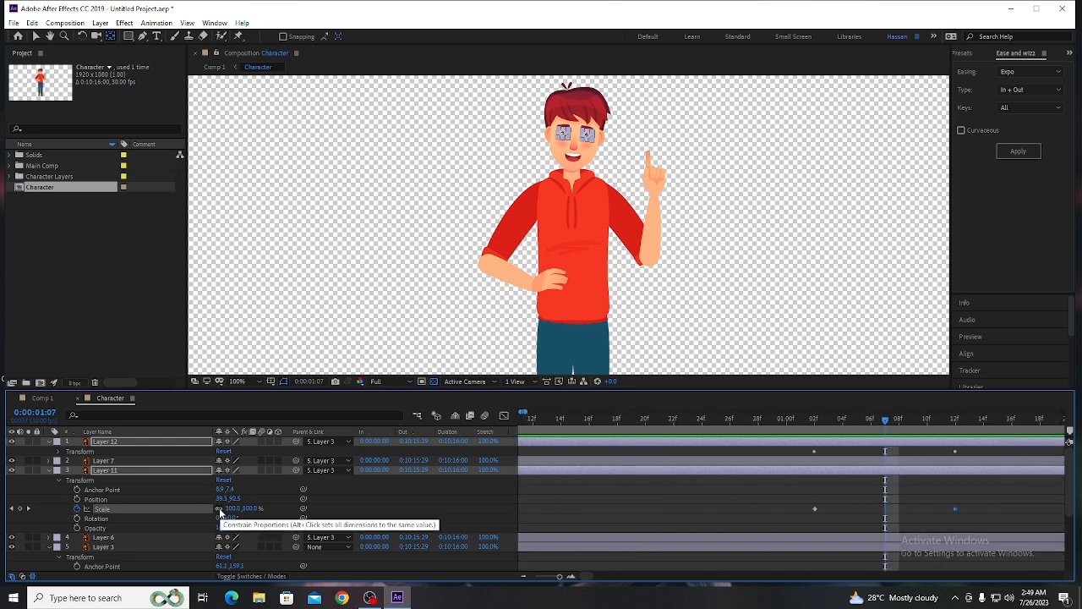
left_click(219, 509)
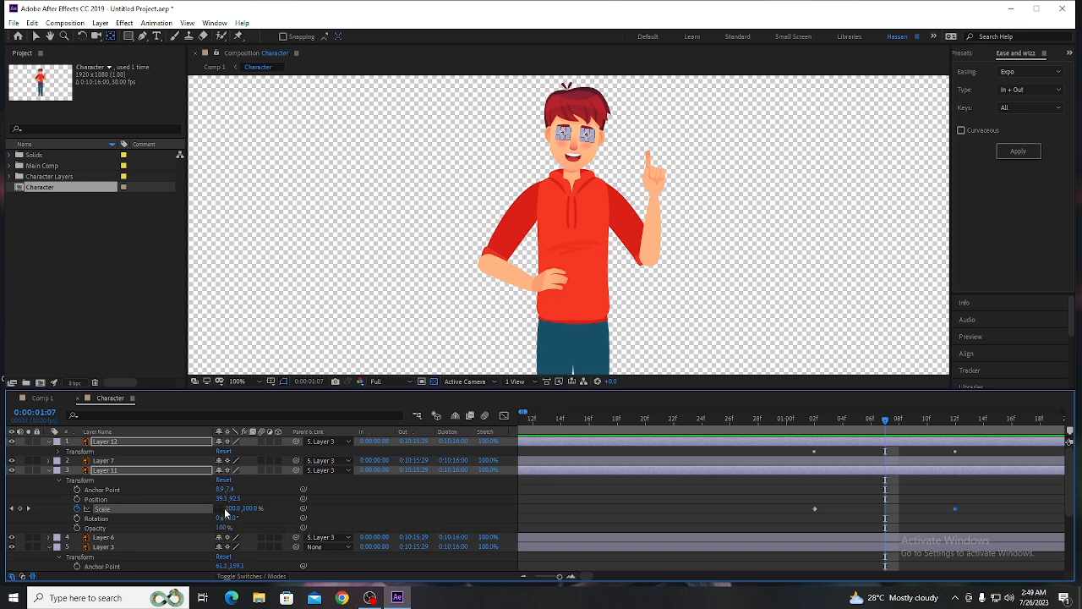
left_click(249, 508)
type("50")
key("Return")
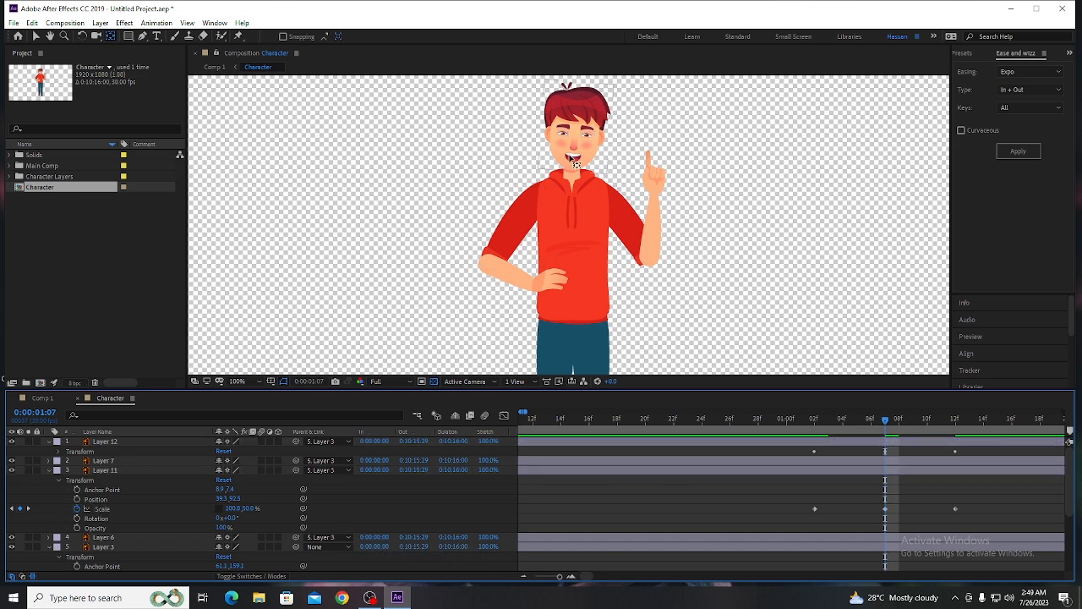
Step: Enlarge the view of the face and preview the eye blink from 0:00:01:02
scroll(584, 147, "up", 1)
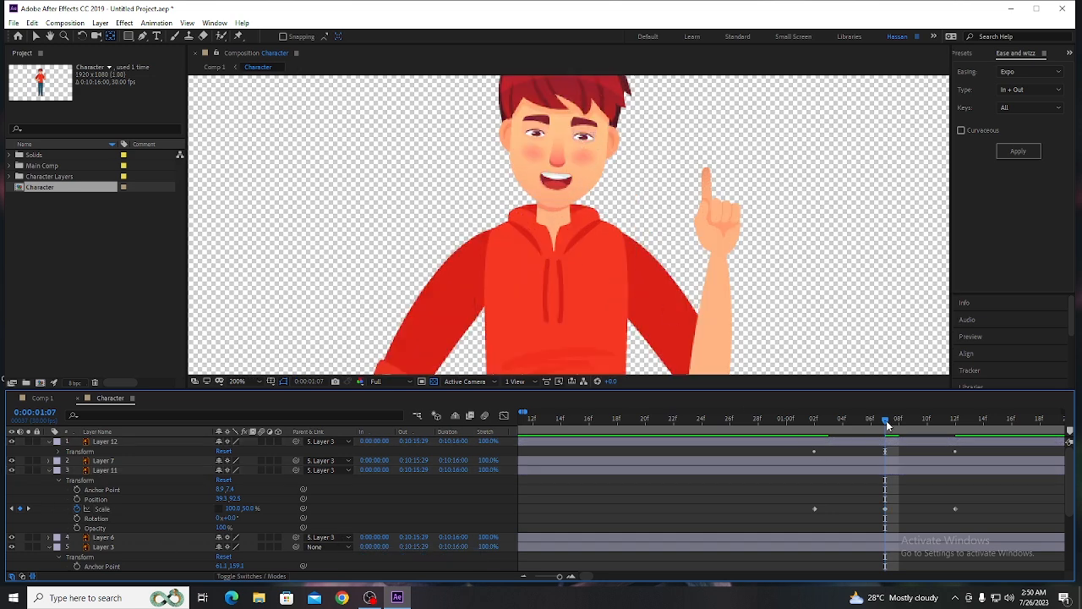
left_click_drag(886, 421, 816, 427)
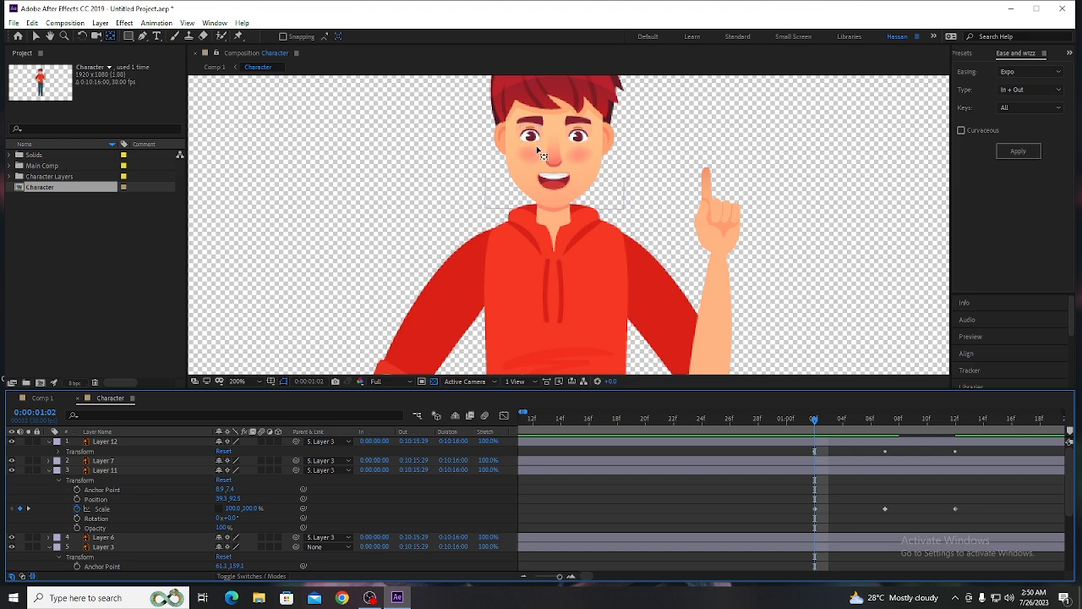
key("space")
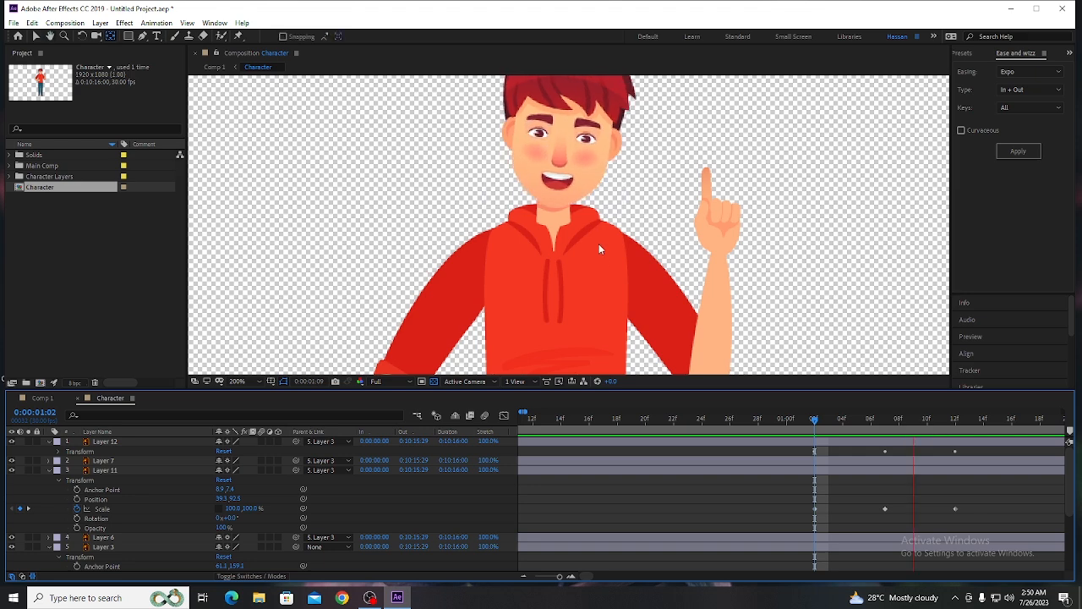
scroll(762, 479, "down", 2)
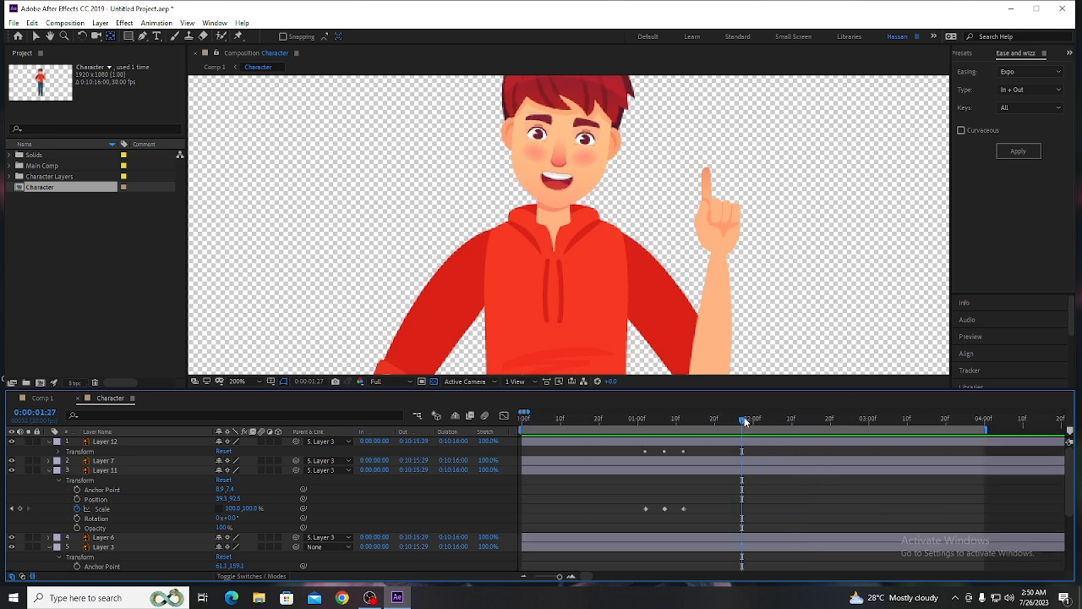
left_click_drag(744, 418, 644, 436)
key("space")
key("space")
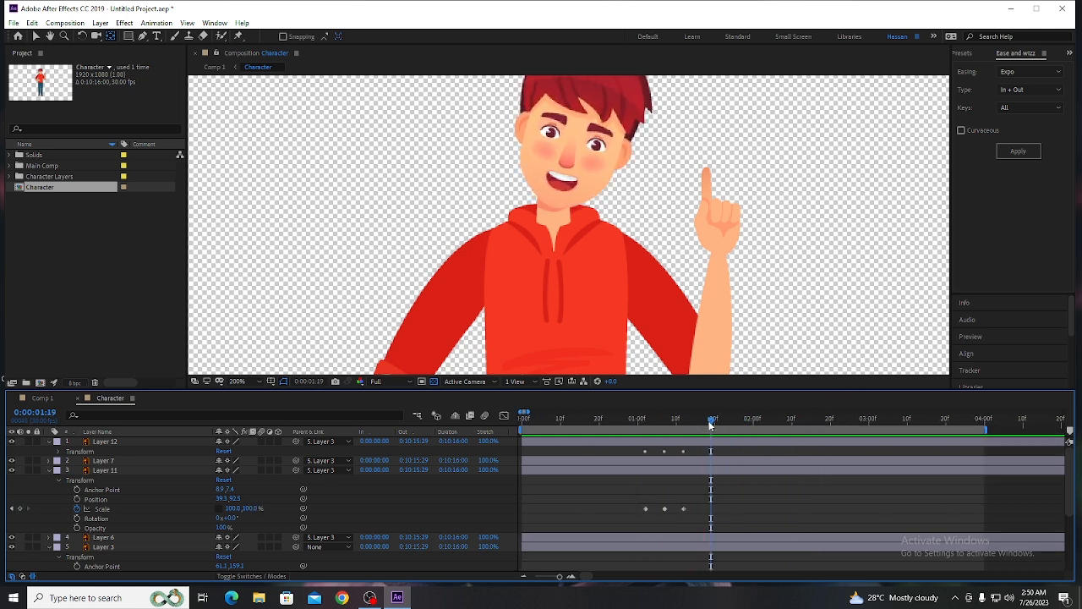
left_click_drag(711, 426, 645, 428)
Step: Add Position keyframes to the eyebrow layer, Layer 7, at 0:00:01:02 and 0:00:01:12
scroll(642, 460, "up", 3)
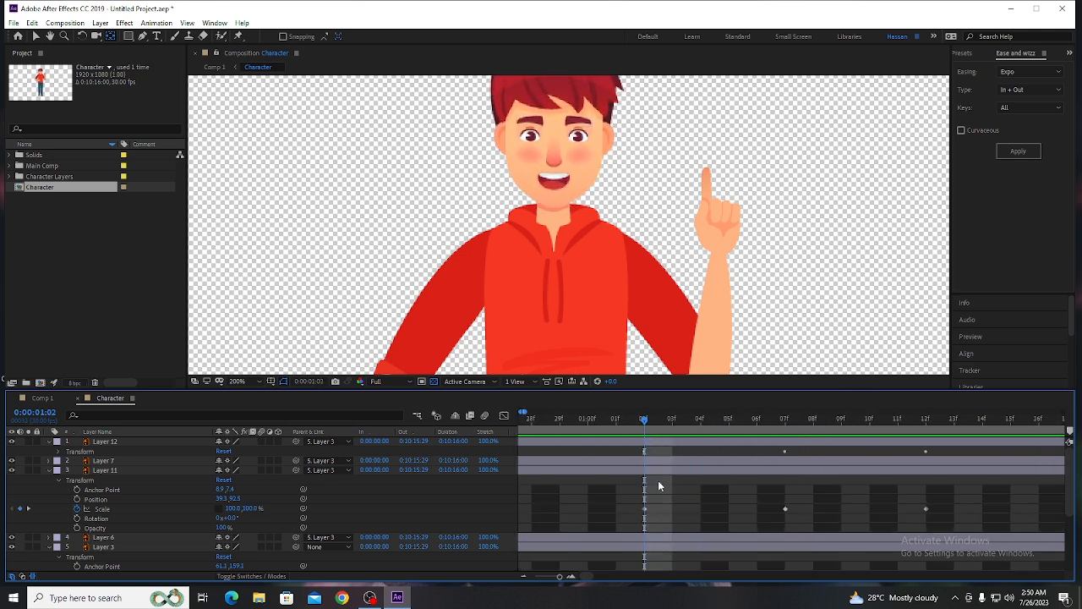
left_click(644, 510)
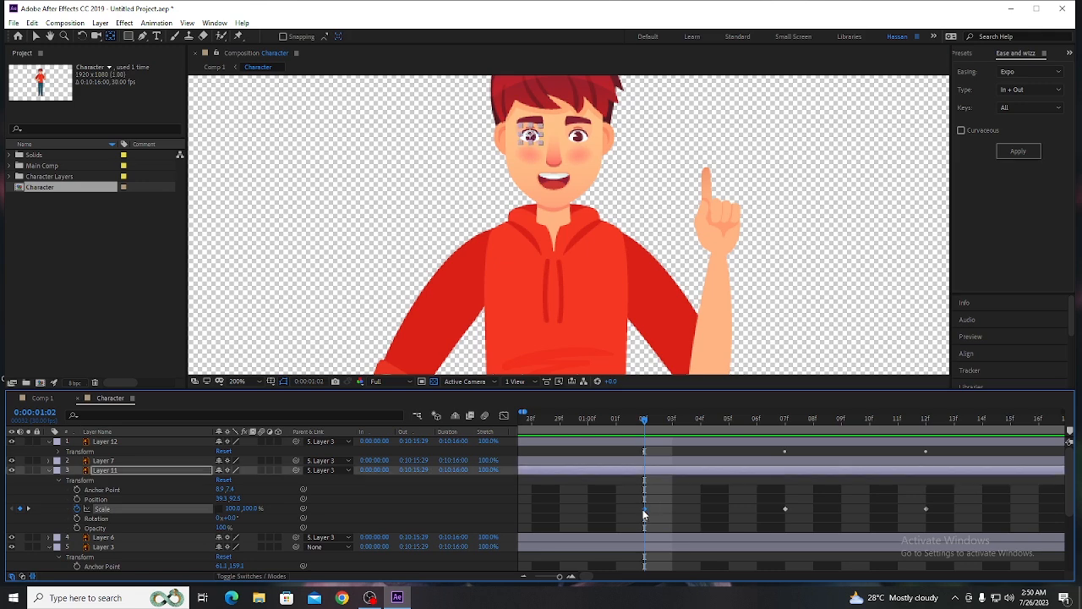
left_click(160, 461)
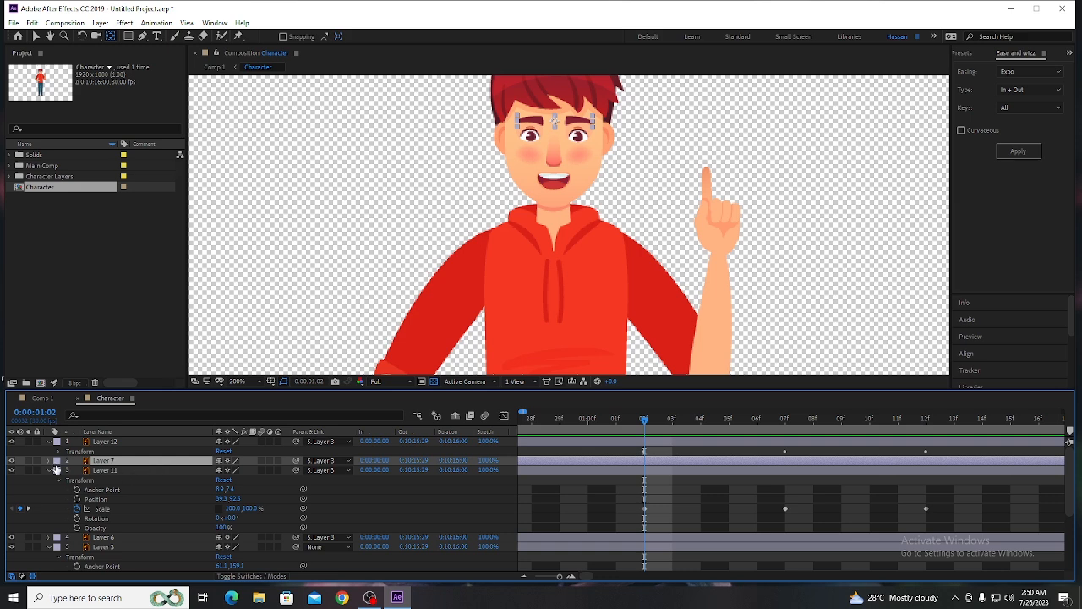
key("p")
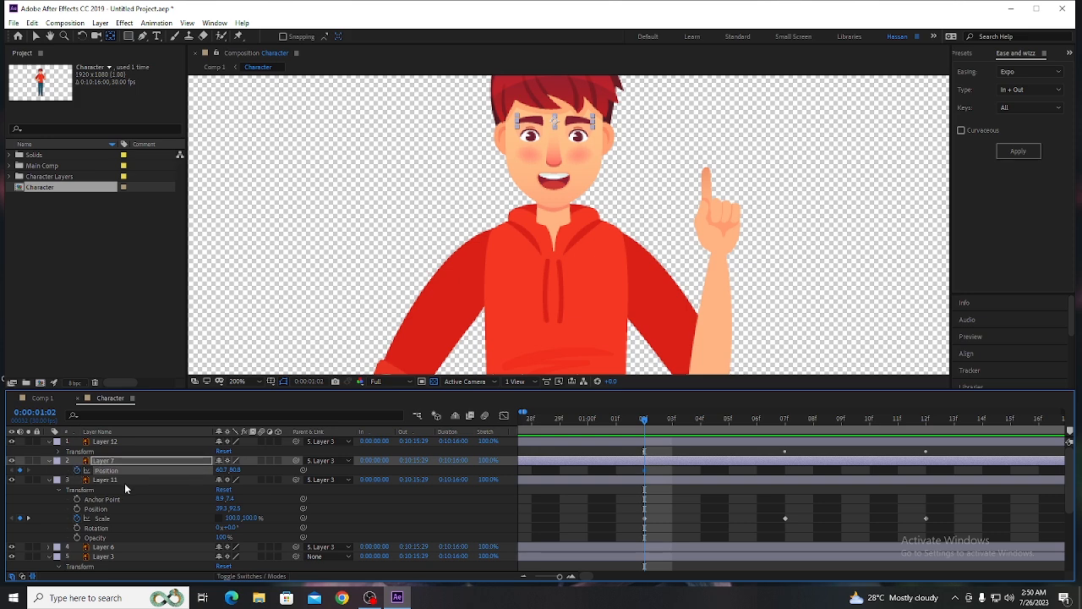
key("shift+Page_Down")
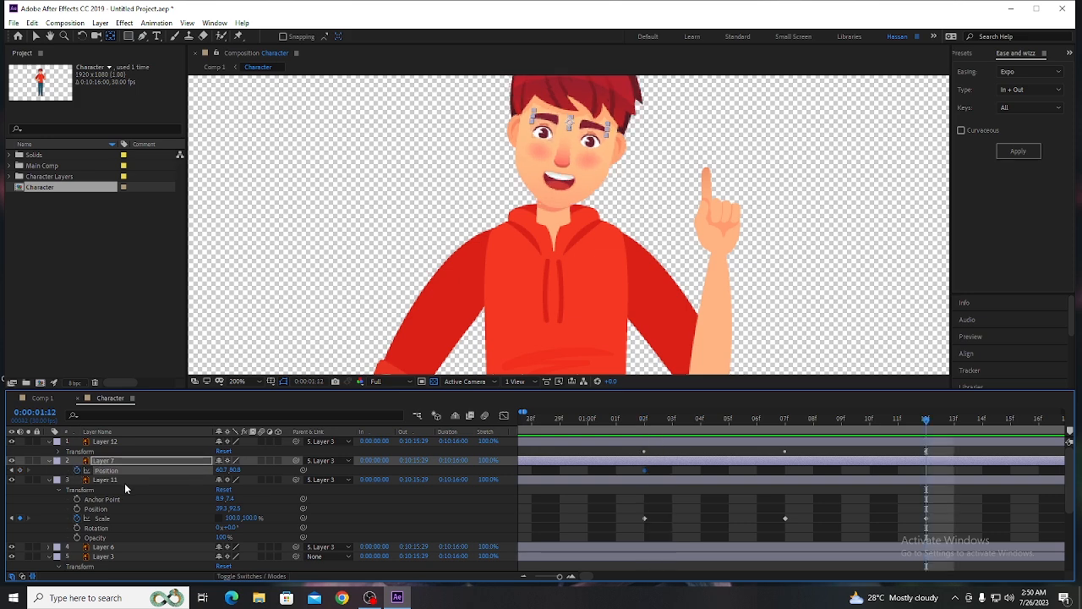
left_click(20, 470)
Step: At 0:00:01:07, nudge the eyebrows slightly down toward the eyes to add a middle Position keyframe
key("Page_Up")
key("Page_Up")
key("Page_Up")
key("Page_Up")
key("Page_Up")
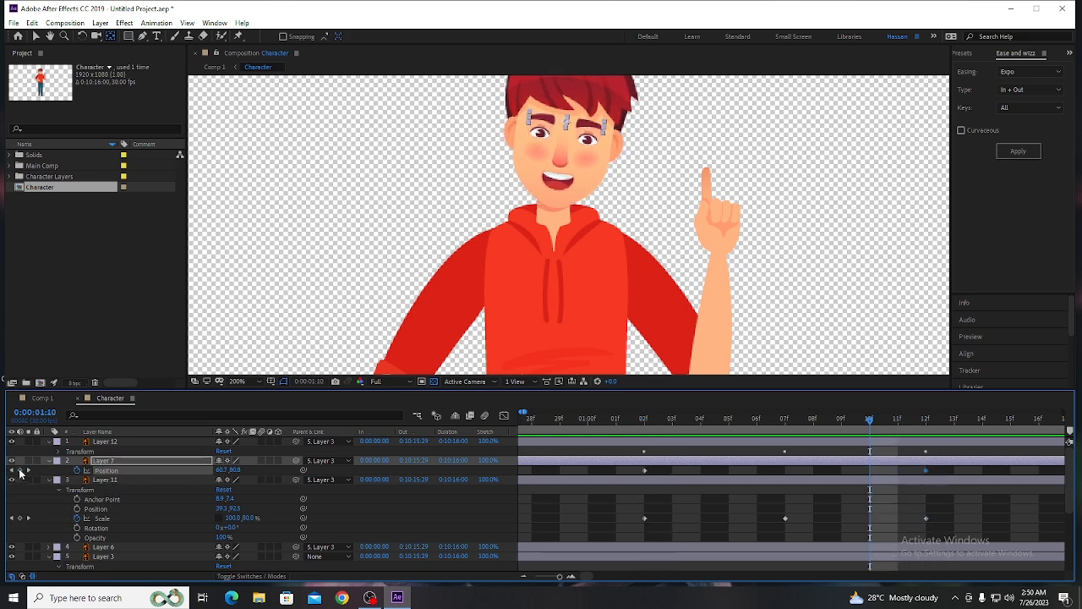
key("Down")
key("Down")
key("Down")
key("Down")
key("Down")
key("Down")
key("Down")
key("Down")
key("Down")
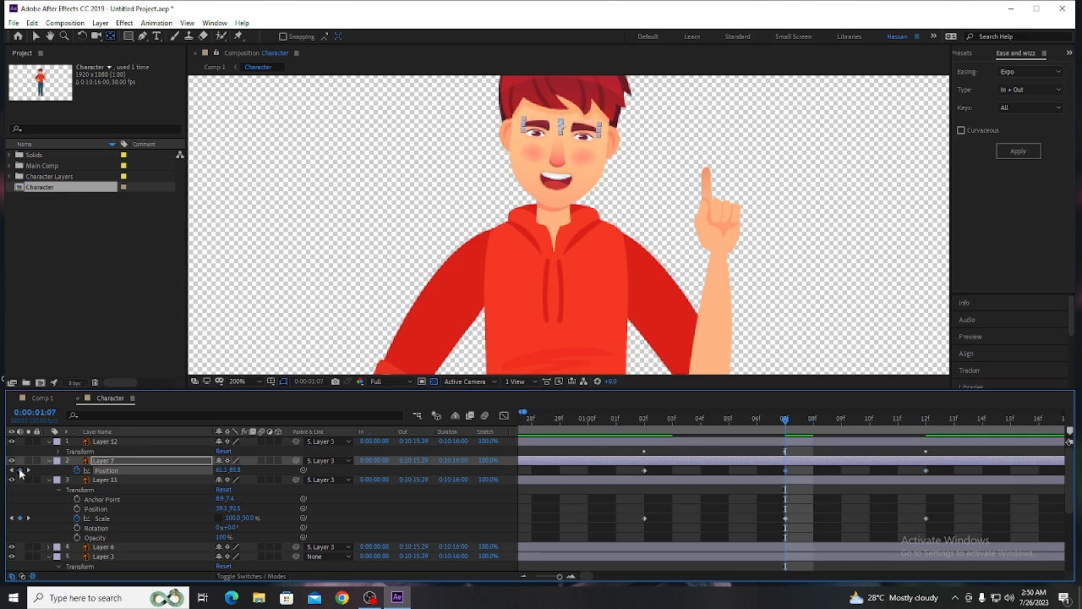
key("Down")
Step: Preview the blink with the eyebrow movement from 0:00:01:02, and replay the whole animation from the start
left_click_drag(788, 422, 635, 438)
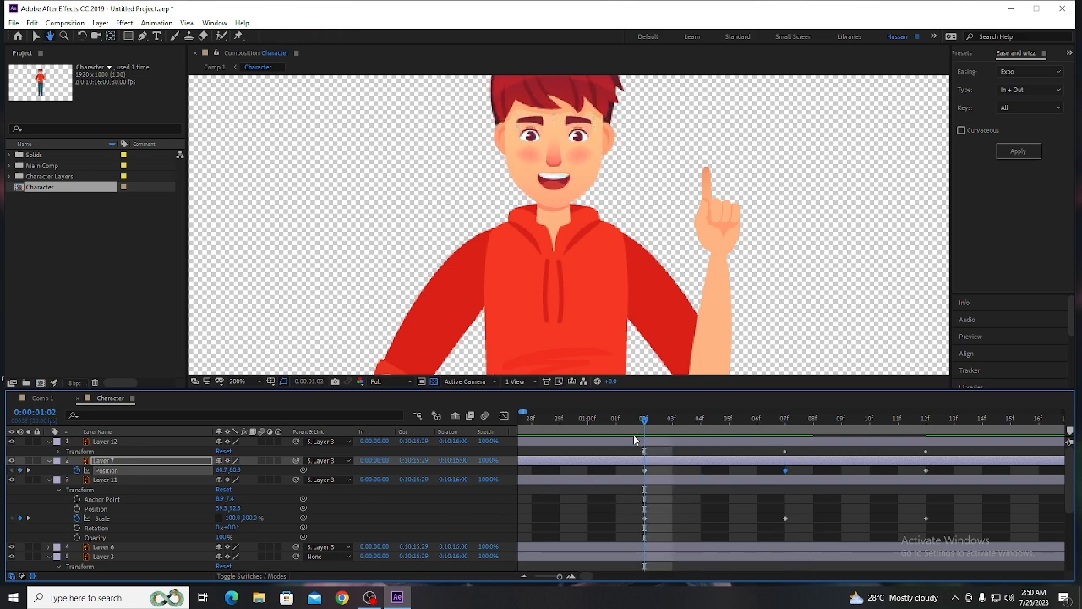
key("space")
key("space")
scroll(693, 457, "down", 3)
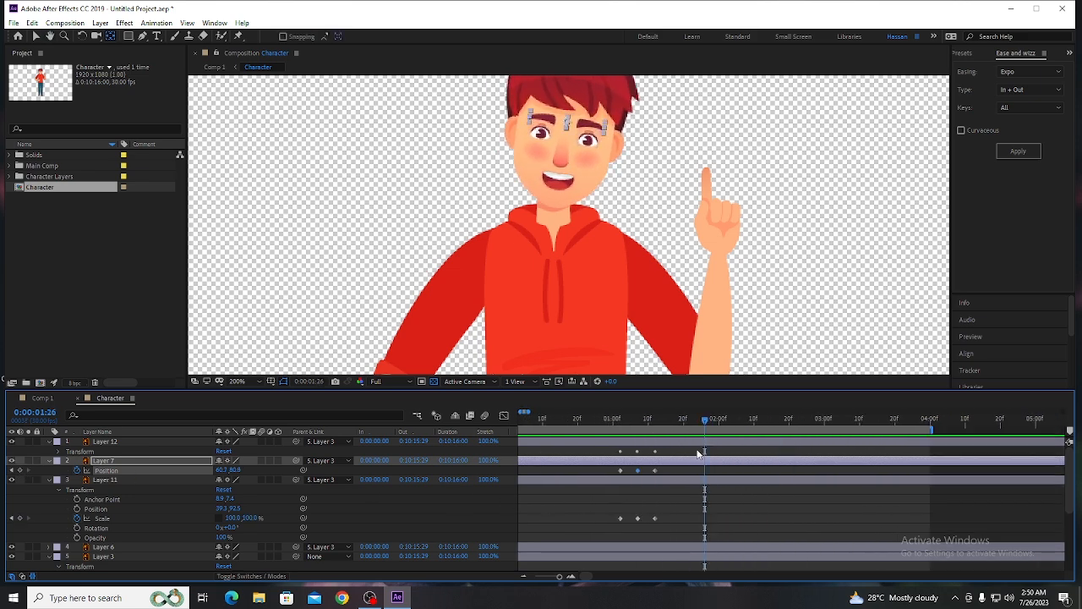
left_click_drag(703, 422, 502, 428)
scroll(593, 466, "down", 3)
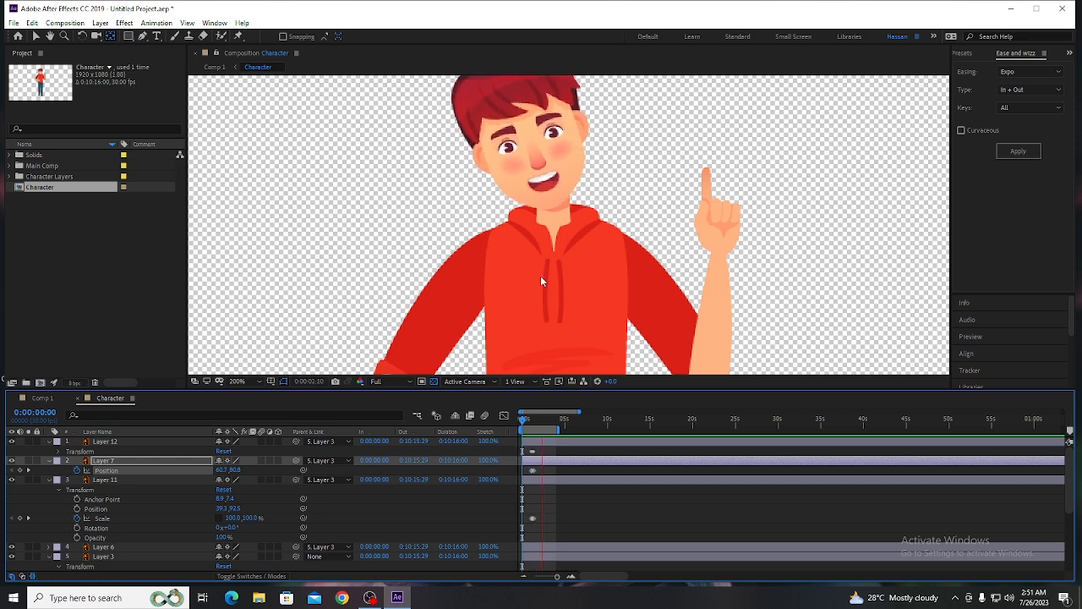
scroll(540, 276, "down", 3)
key("space")
scroll(518, 454, "up", 3)
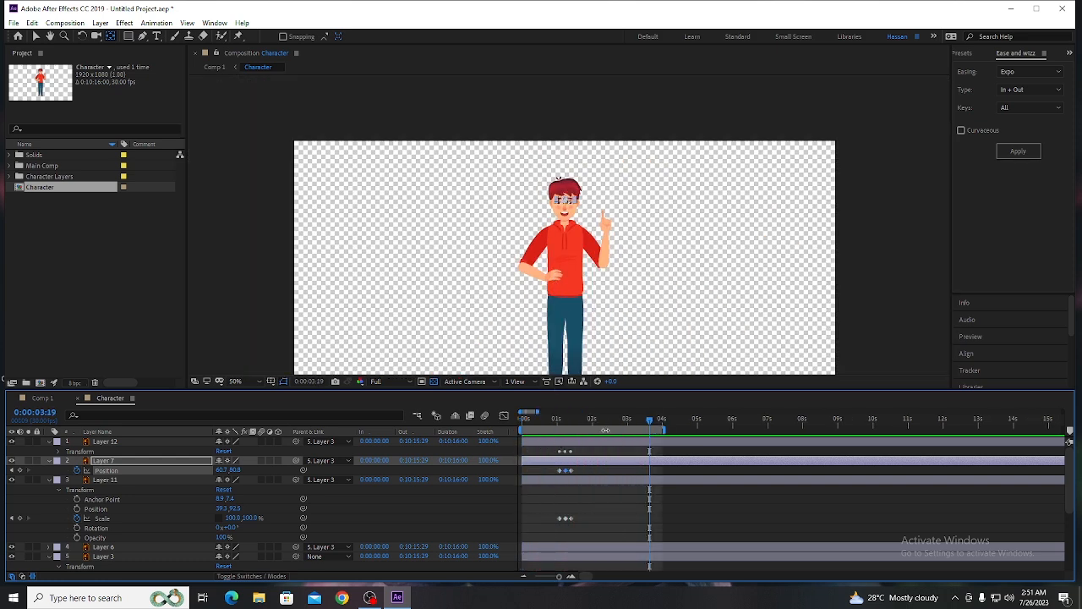
Step: Move the anchor point of the raised forearm, Layer 4, down to the elbow with the Pan Behind tool
left_click_drag(645, 426, 555, 432)
left_click(610, 235)
scroll(611, 235, "up", 4)
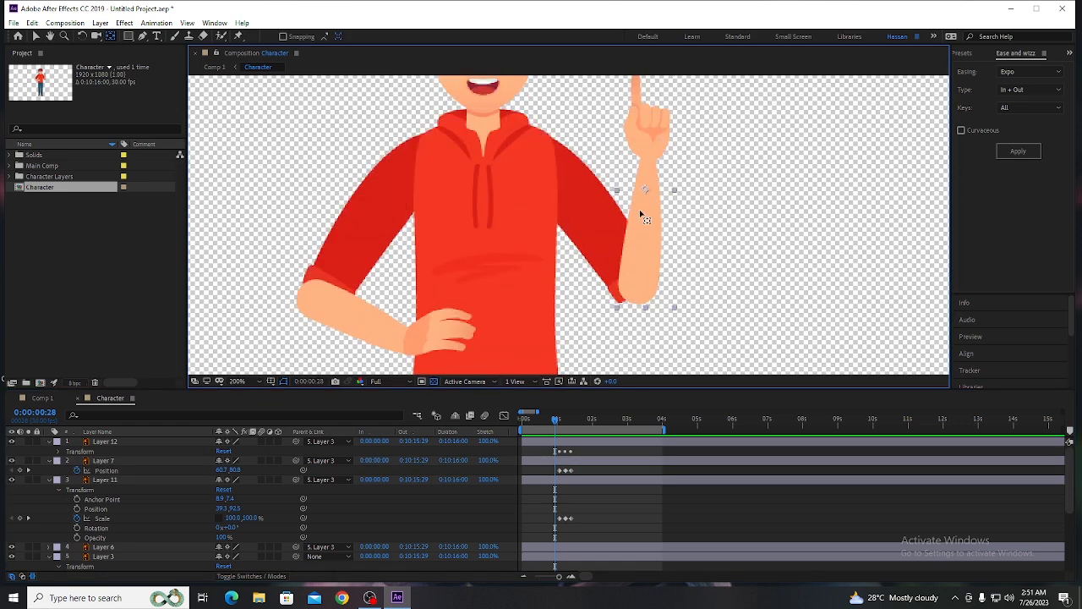
scroll(161, 472, "down", 3)
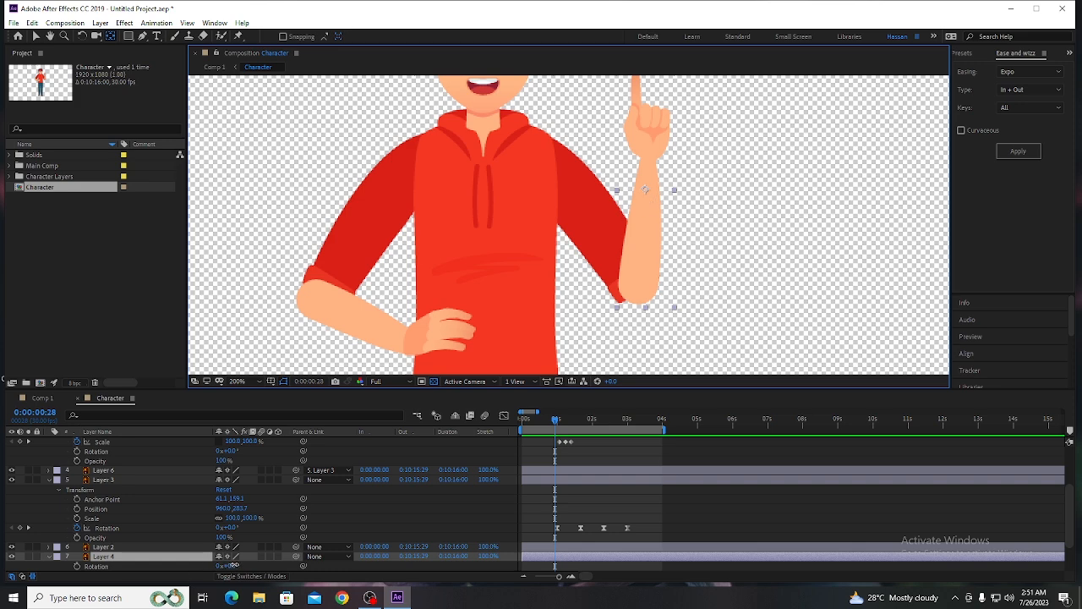
mouse_move(230, 565)
left_mouse_down()
mouse_move(217, 558)
mouse_move(230, 561)
left_mouse_up()
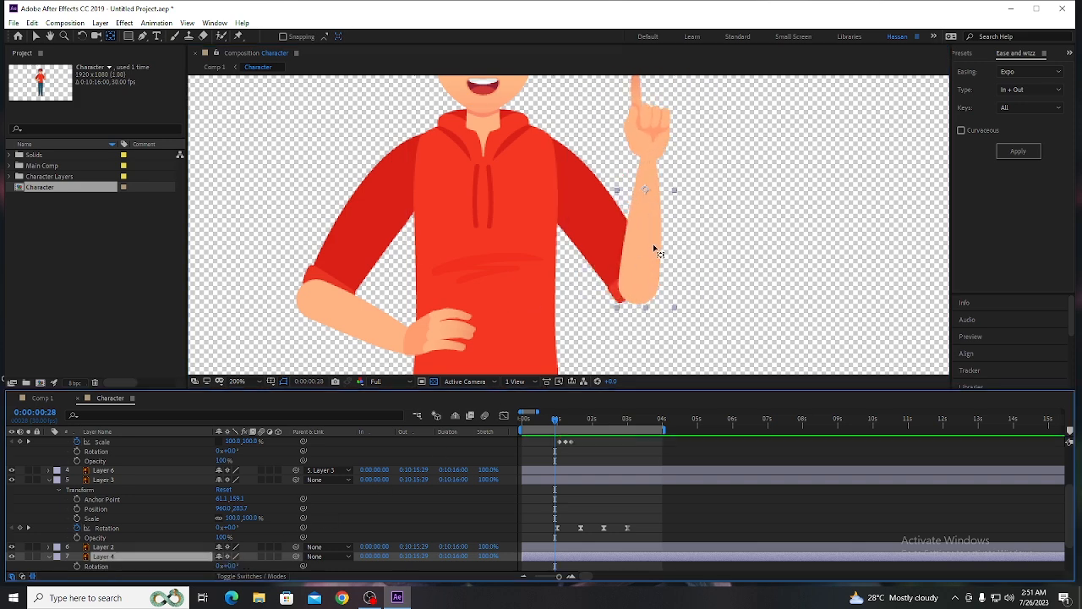
left_click_drag(644, 188, 641, 301)
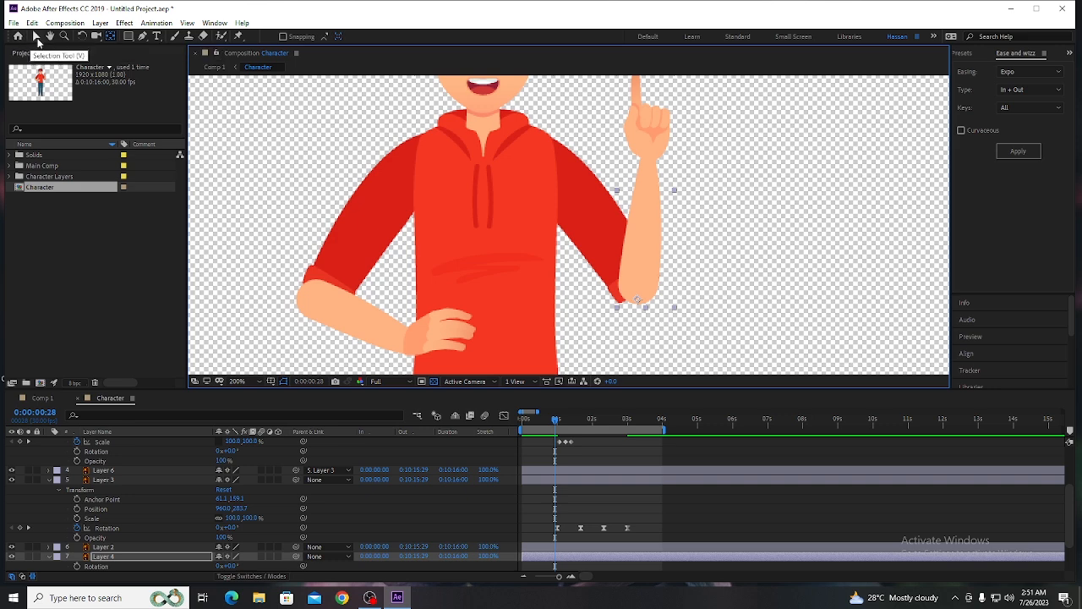
left_click(37, 36)
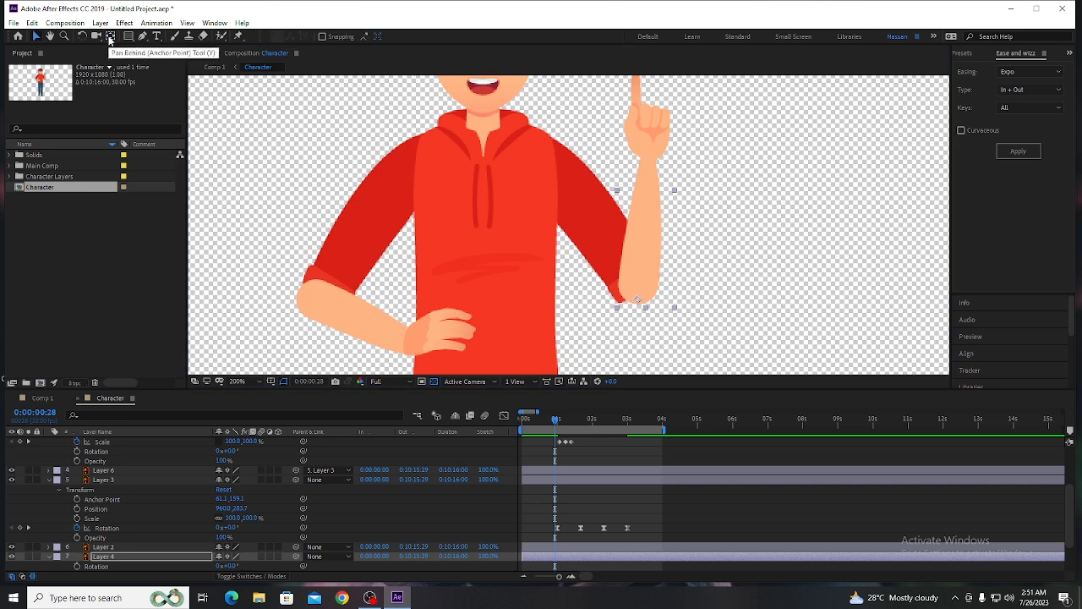
left_click(110, 37)
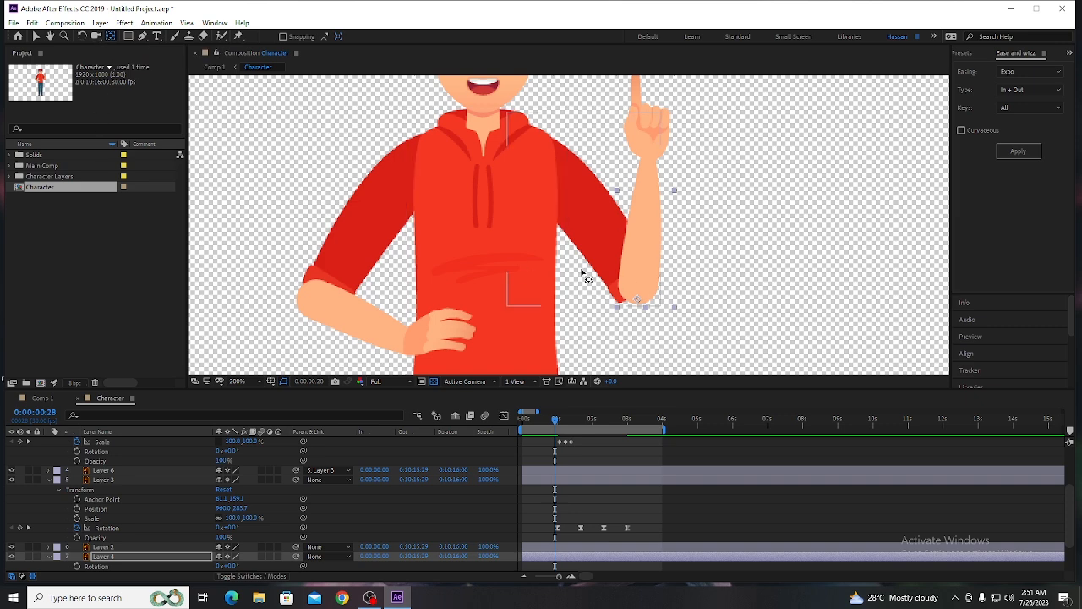
mouse_move(639, 301)
left_mouse_down()
mouse_move(640, 266)
mouse_move(637, 297)
left_mouse_up()
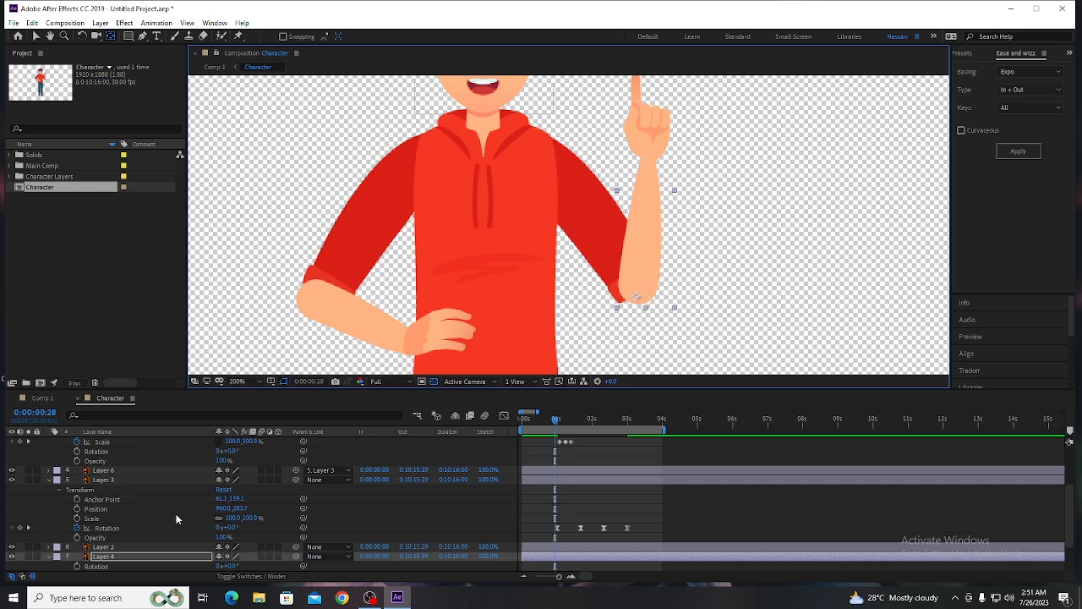
Step: Keyframe Layer 4's Rotation at 0:00:00:28, and rotate the forearm outward to about 17° at 0:00:01:18
scroll(131, 541, "down", 3)
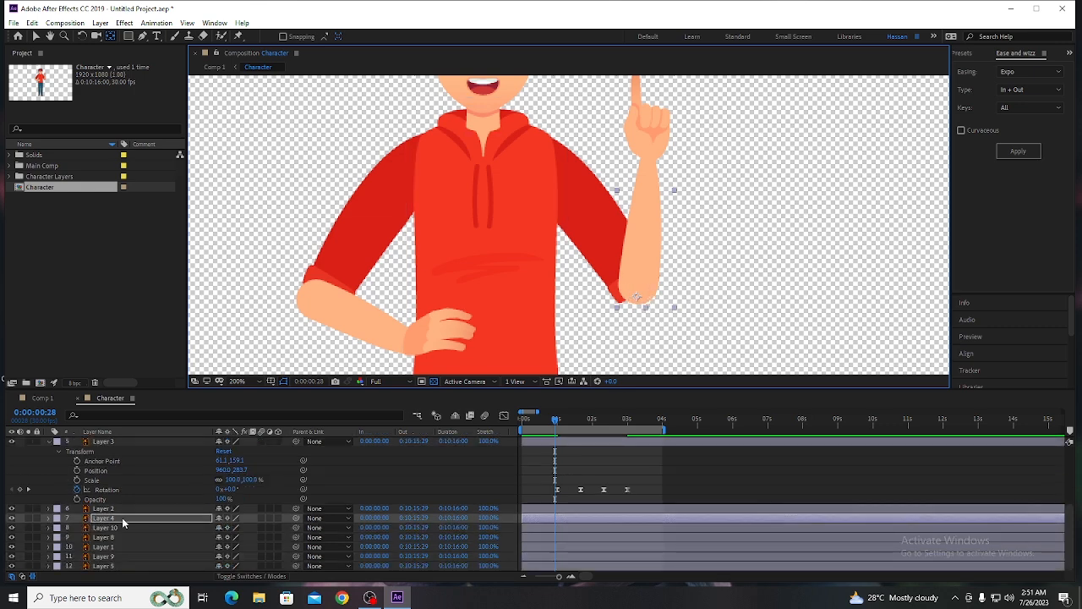
left_click(122, 517)
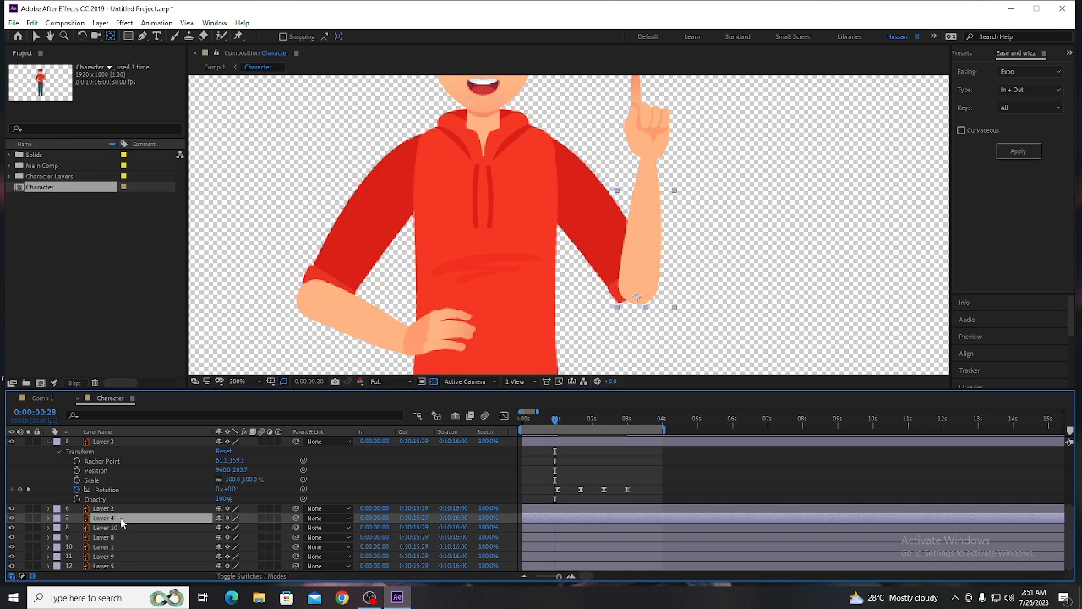
key("r")
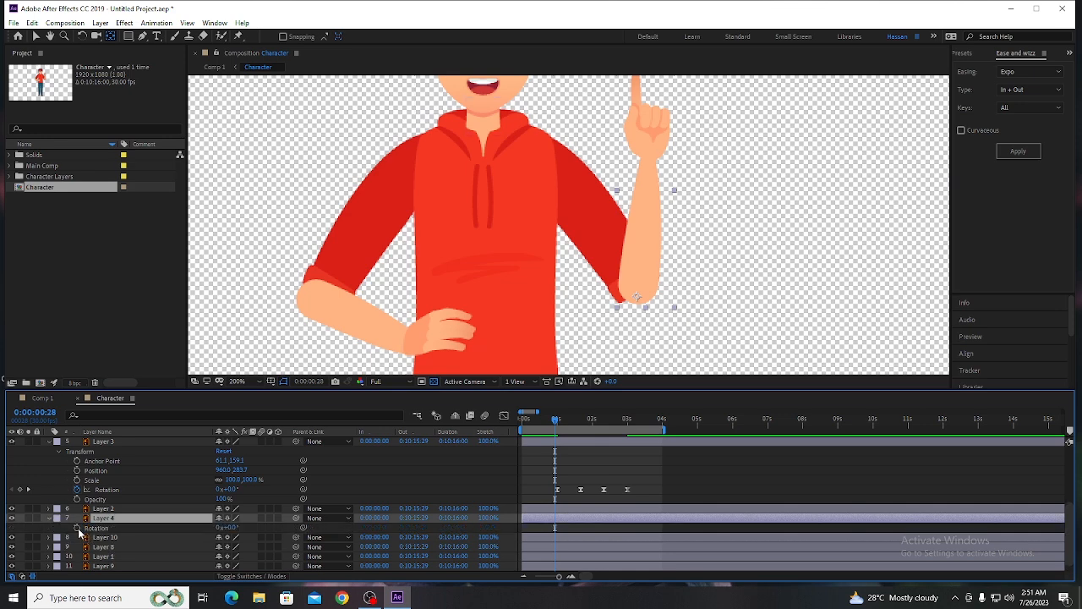
left_click(75, 529)
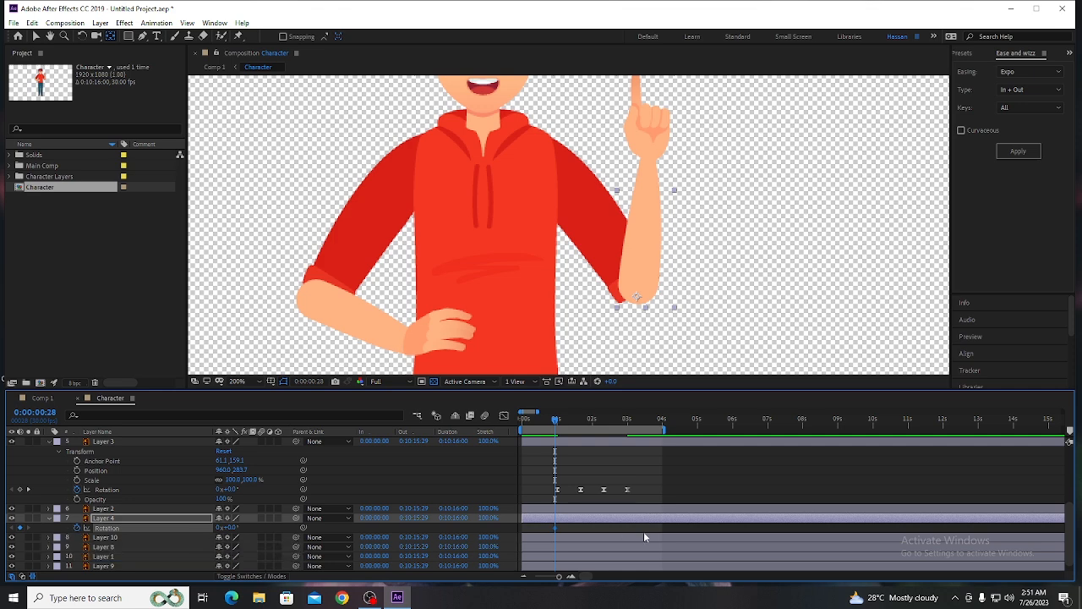
key("space")
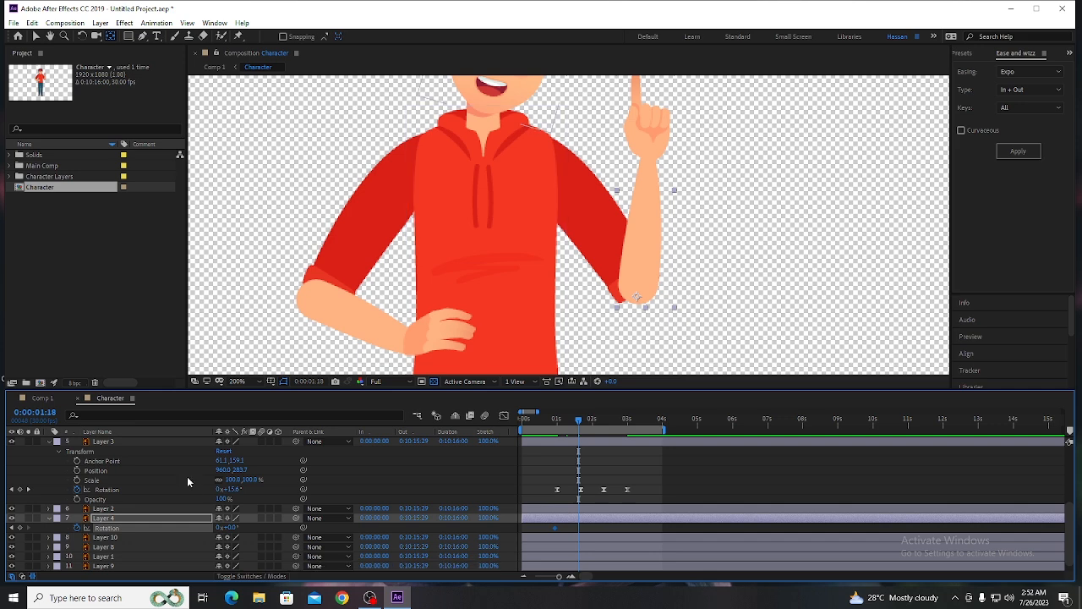
mouse_move(230, 528)
left_mouse_down()
mouse_move(247, 527)
mouse_move(224, 527)
mouse_move(237, 530)
left_mouse_up()
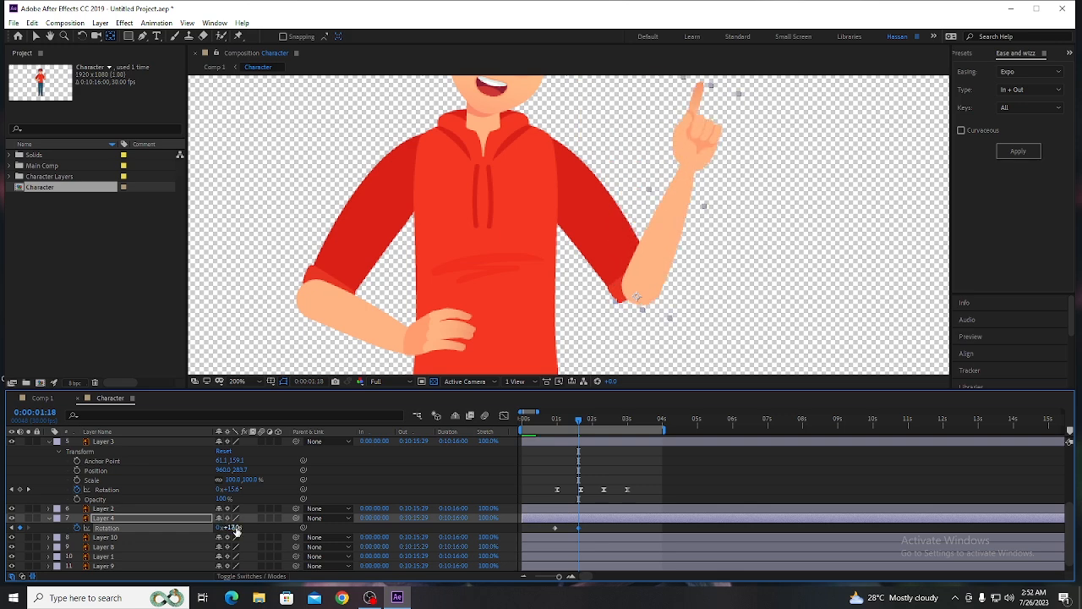
Step: Copy Layer 4's first Rotation keyframe to 0:00:02:08 to bring the forearm back to its starting angle
key("shift+Page_Down")
key("shift+Page_Down")
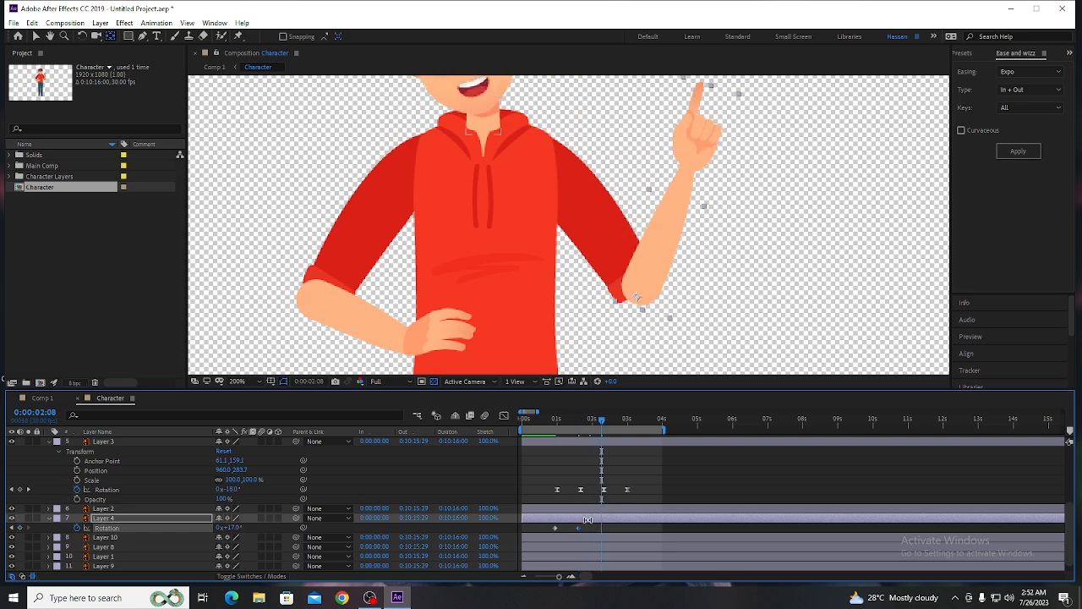
left_click(553, 528)
key("ctrl+c")
key("ctrl+v")
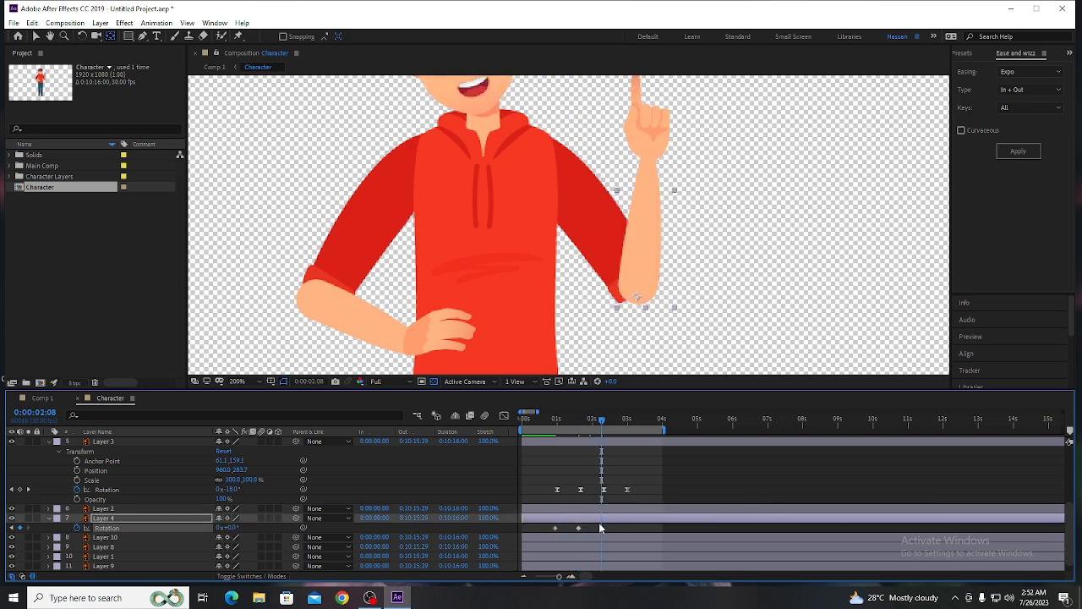
Step: Apply Easy Ease to all three Rotation keyframes of Layer 4
left_click_drag(602, 421, 557, 454)
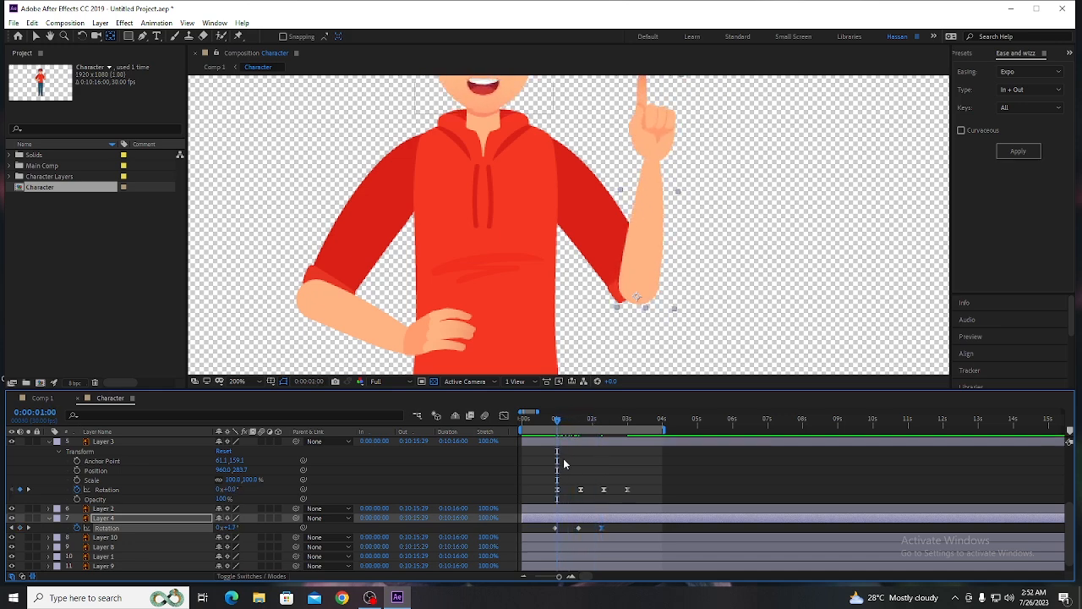
left_click_drag(620, 524, 546, 534)
key("F9")
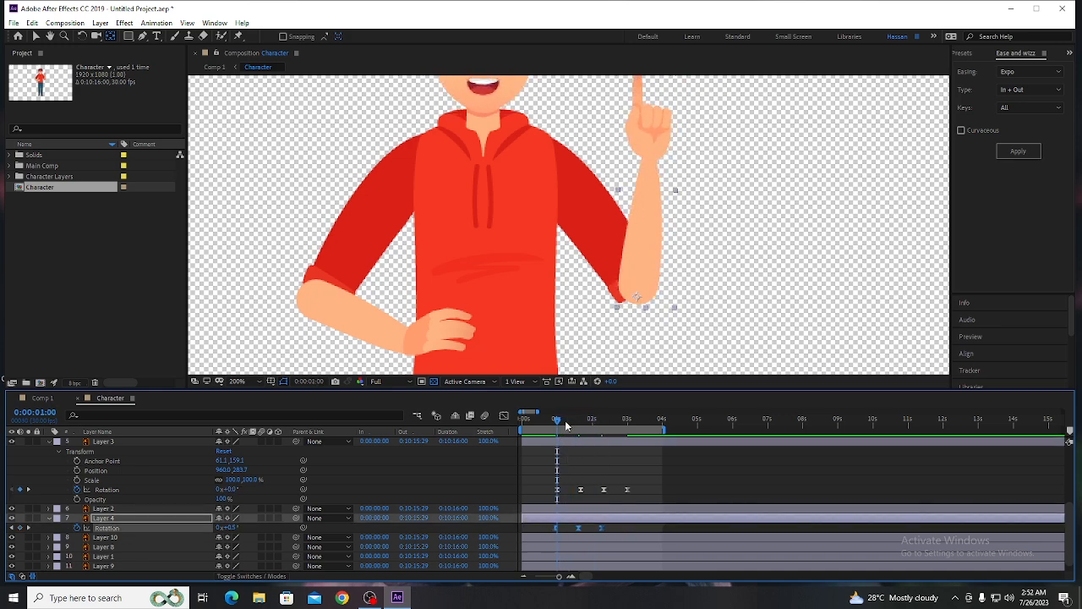
Step: Preview the raised forearm's eased rotation from just before the one-second mark, with the upper body in view
left_click_drag(566, 425, 553, 421)
key("space")
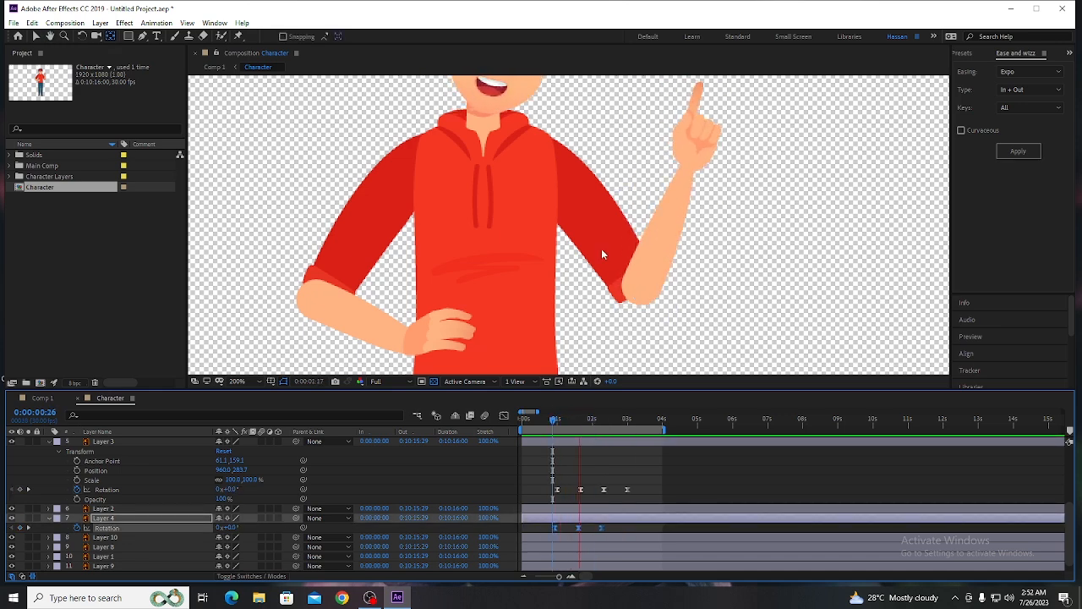
scroll(602, 254, "down", 1)
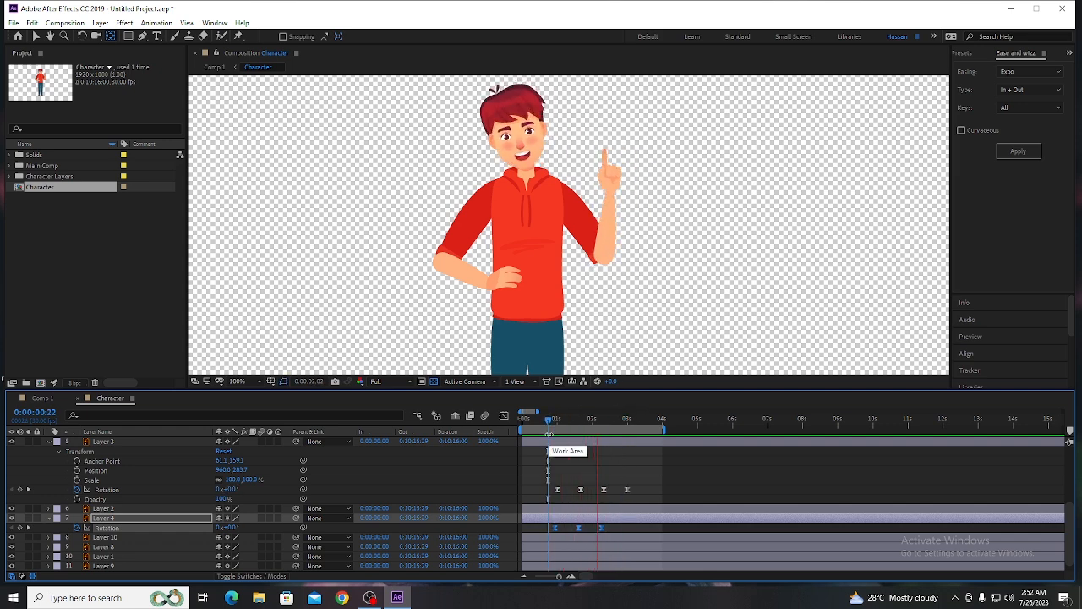
key("space")
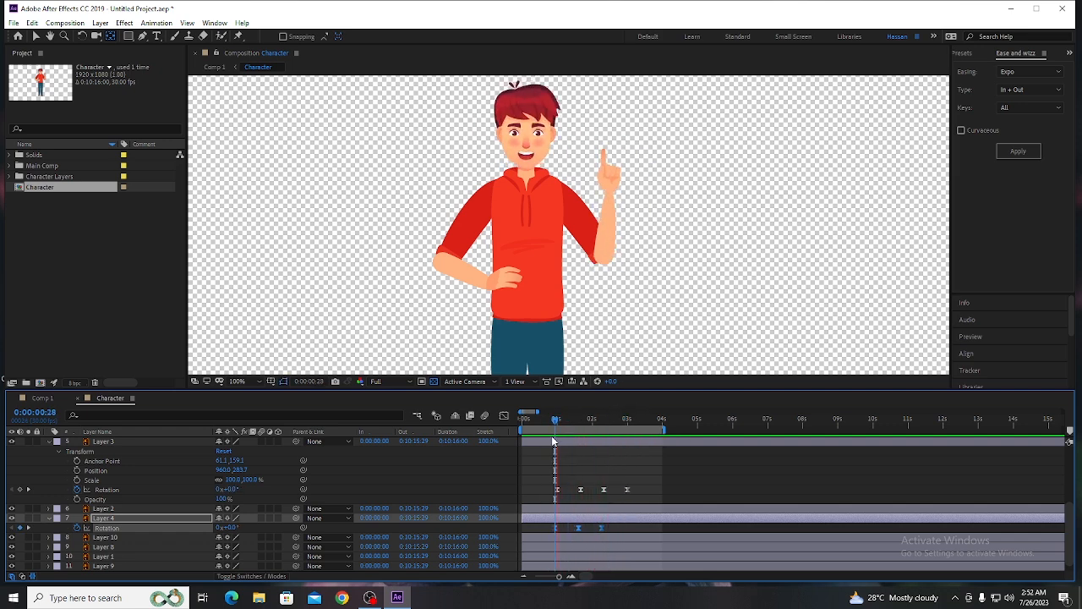
Step: Parent the forearm, Layer 4, to the upper sleeve of the same arm, Layer 5
left_click_drag(554, 441, 580, 440)
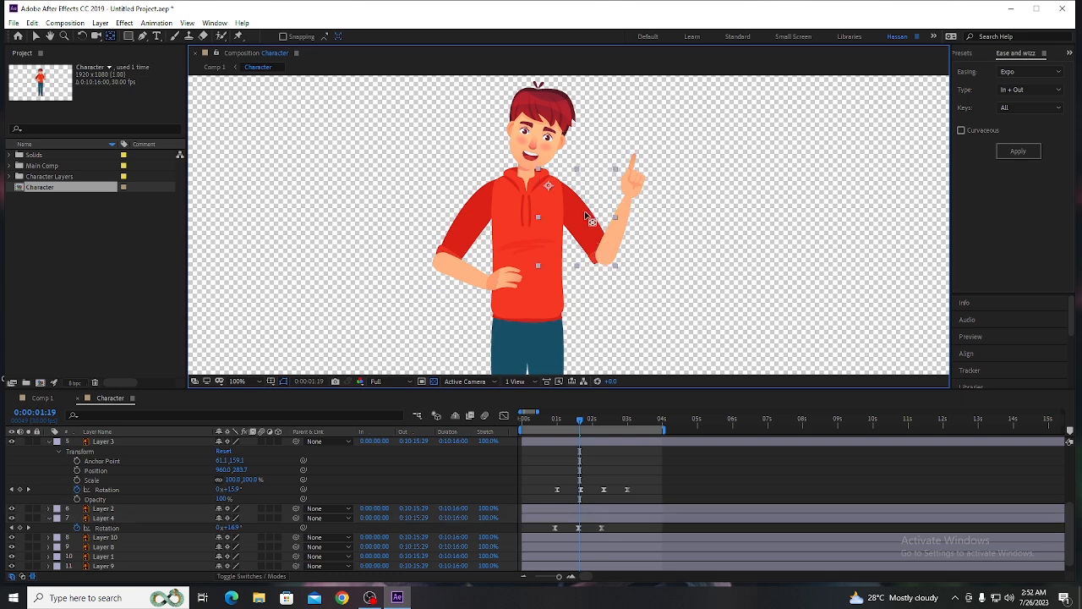
scroll(143, 520, "down", 1)
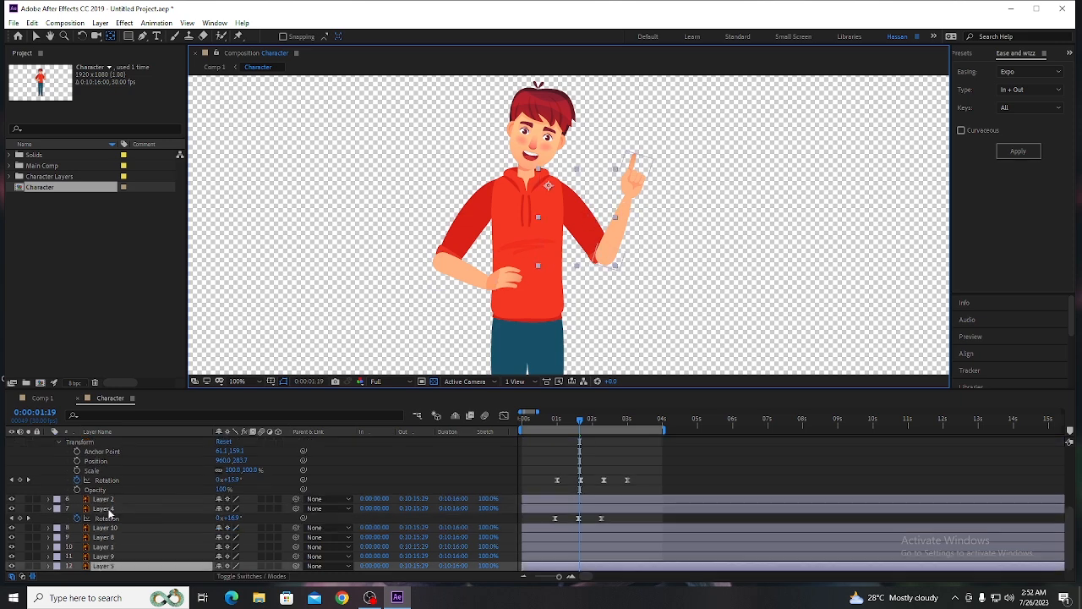
left_click_drag(296, 508, 133, 568)
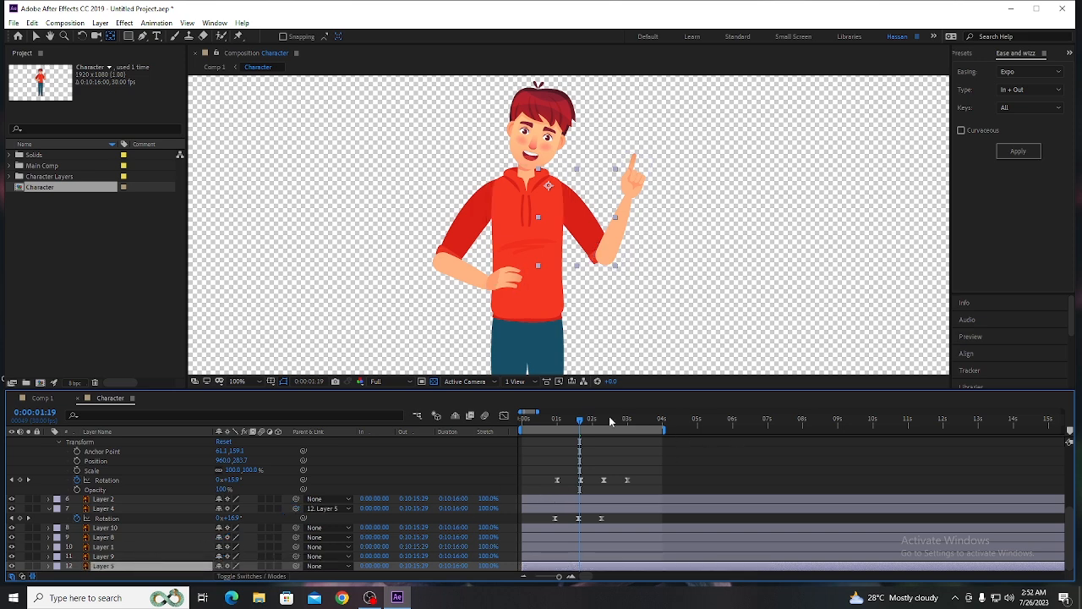
Step: Keyframe Layer 5's Rotation at 0:00:01:08, and rotate the upper arm to about -18° at 0:00:01:28
left_click_drag(583, 421, 567, 430)
key("r")
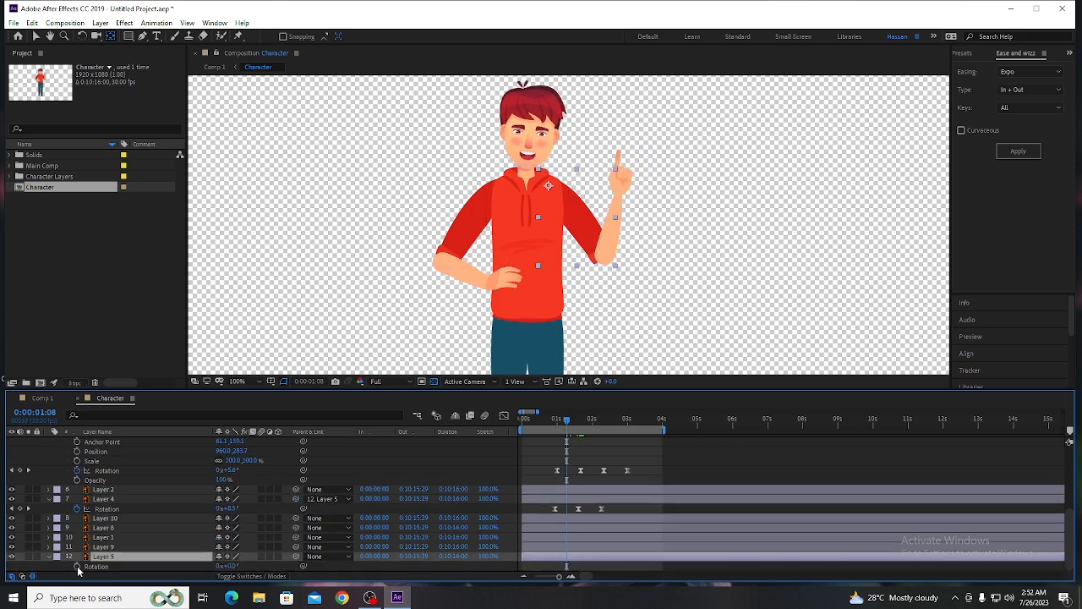
left_click(77, 566)
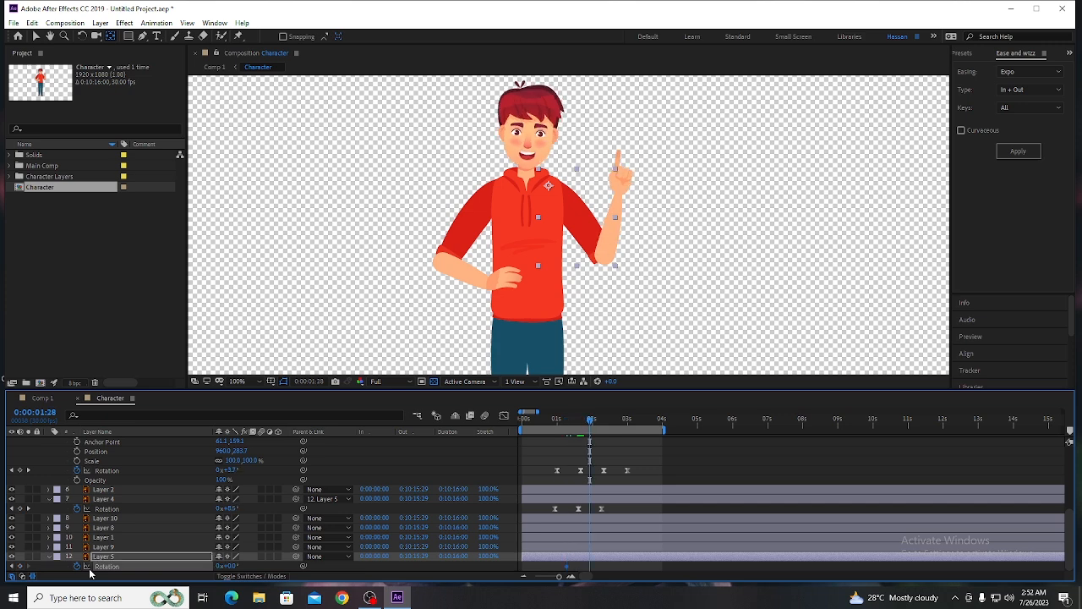
left_click_drag(230, 565, 217, 565)
Step: Copy Layer 5's first Rotation keyframe to 0:00:02:18, and ease its three Rotation keyframes
key("space")
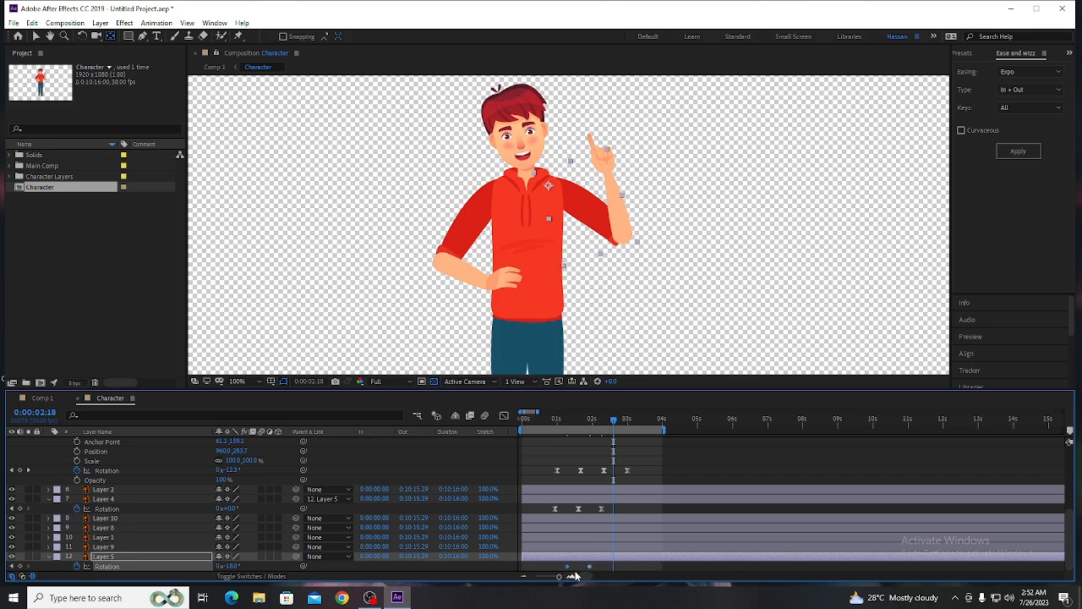
key("ctrl+s")
left_click(509, 314)
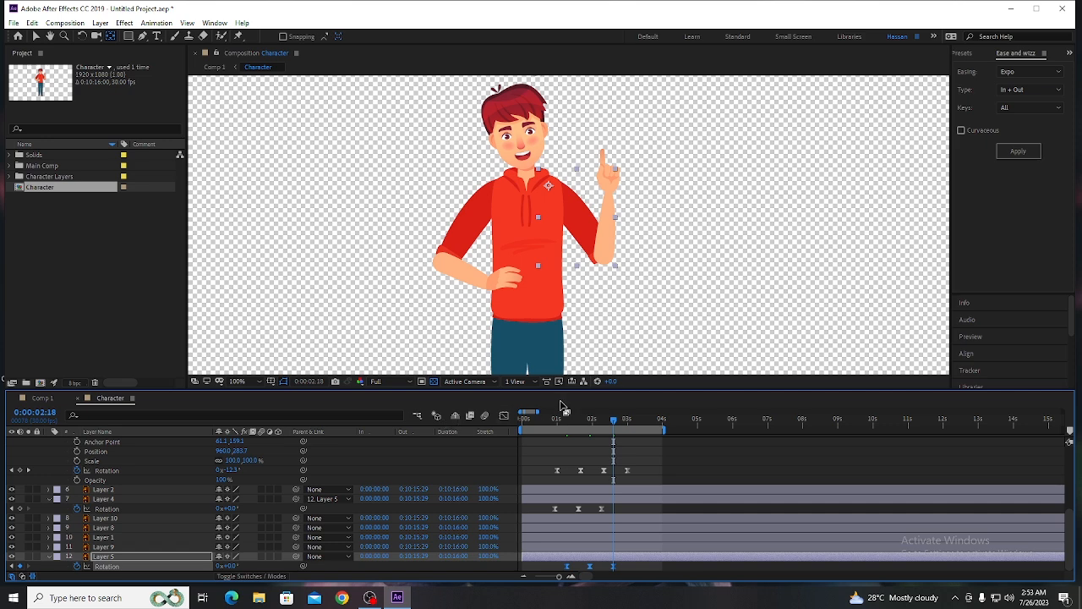
Step: Preview the combined upper arm and forearm movement from 0:00:00:20
left_click_drag(614, 420, 545, 427)
key("space")
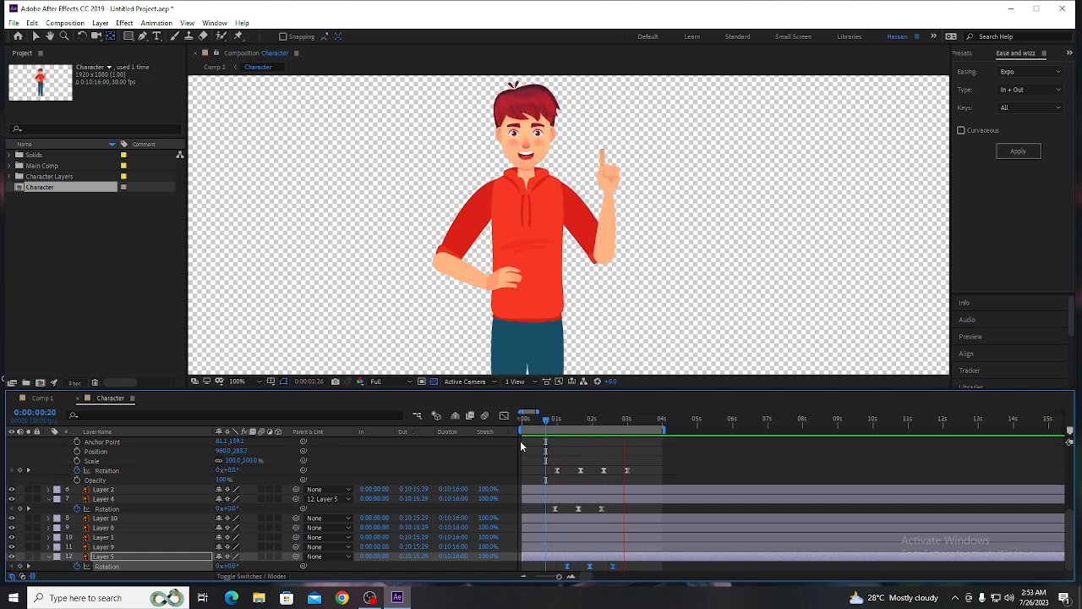
key("space")
Step: Move the anchor point of the bent forearm, Layer 8, to its elbow, and parent its hand, Layer 10, to Layer 8
left_click(475, 277)
left_click_drag(464, 271, 437, 260)
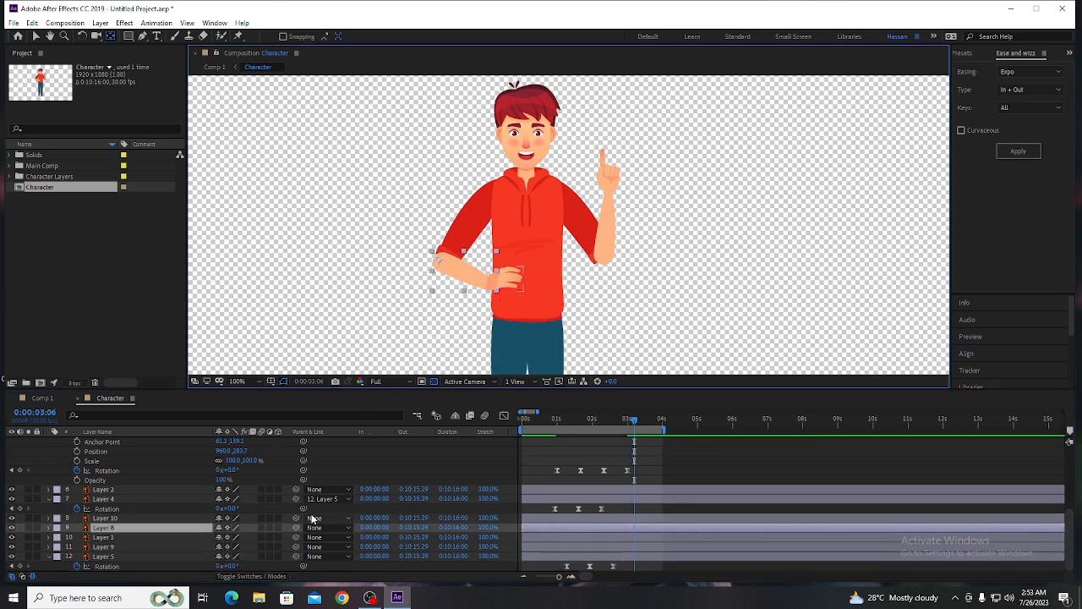
left_click_drag(296, 518, 177, 533)
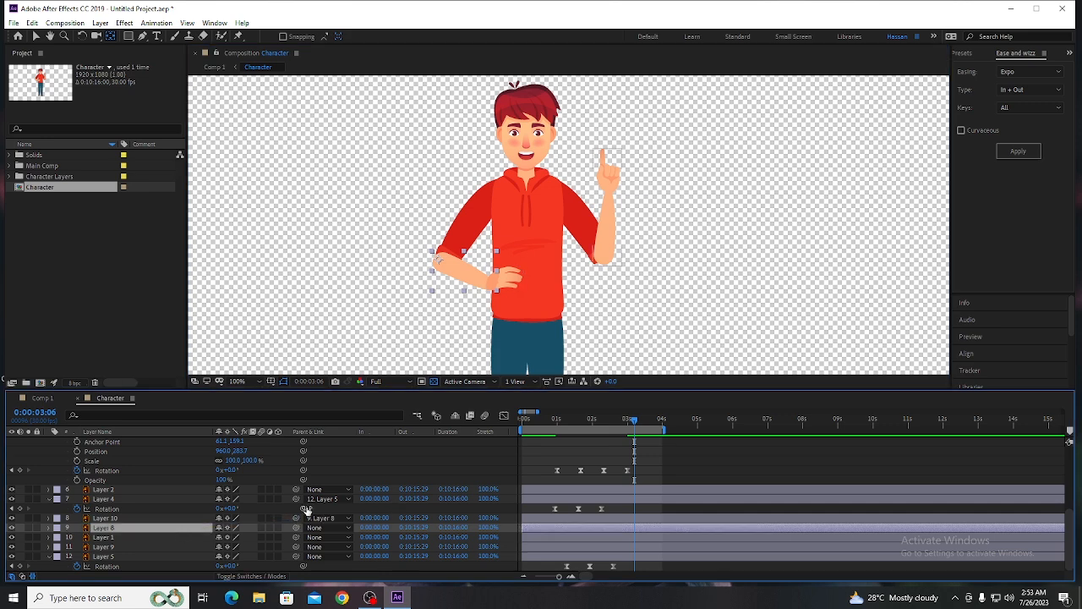
Step: Keyframe Layer 8's Rotation at 0:00:03:06, and raise the bent forearm to about -33° at 0:00:03:26
key("alt+shift+r")
left_click(85, 540)
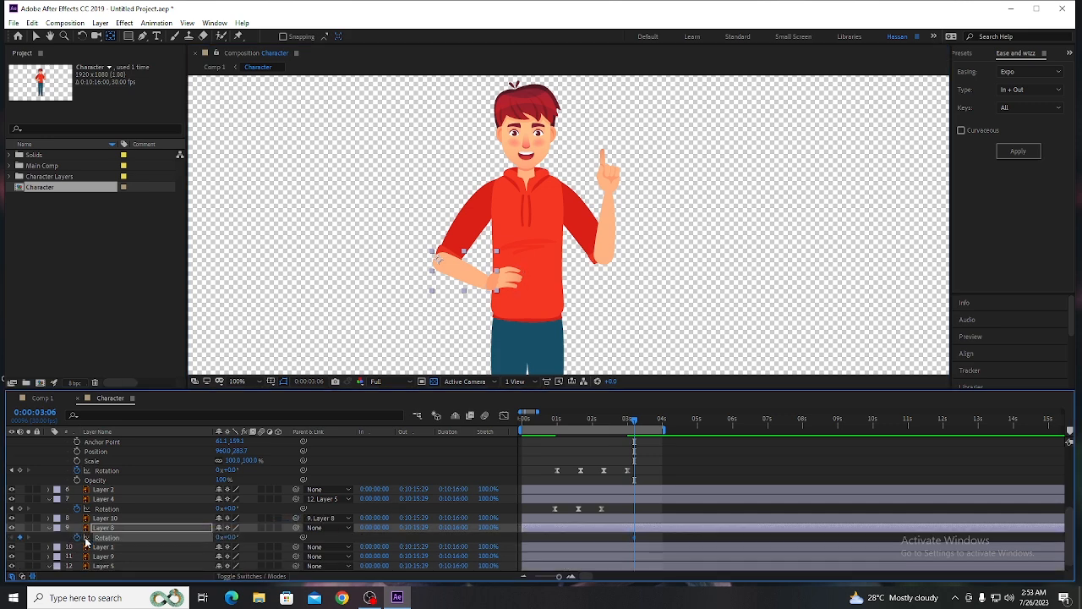
key("space")
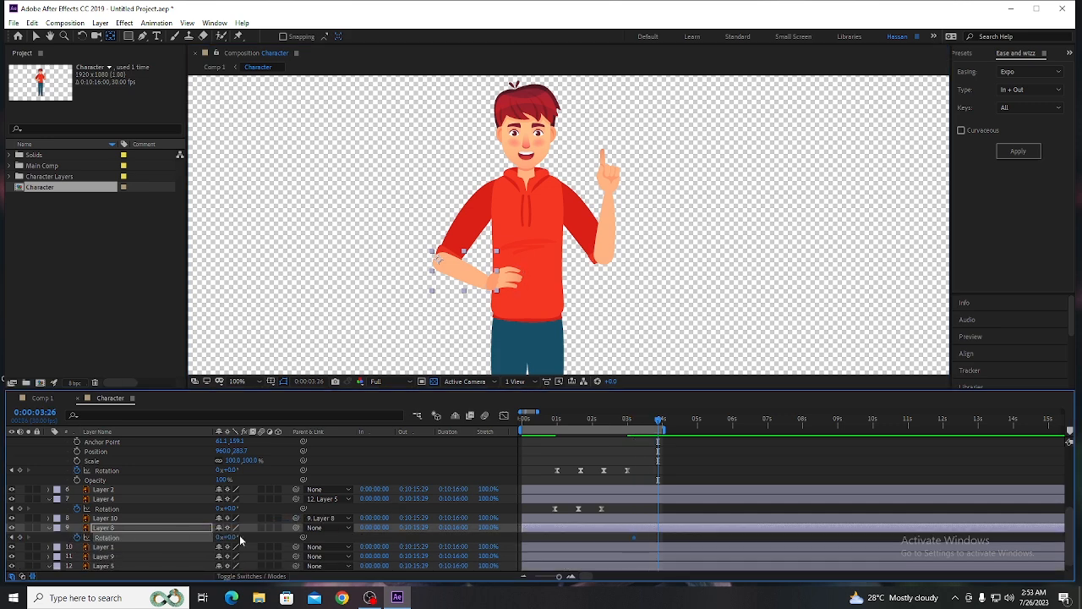
left_click_drag(230, 539, 210, 530)
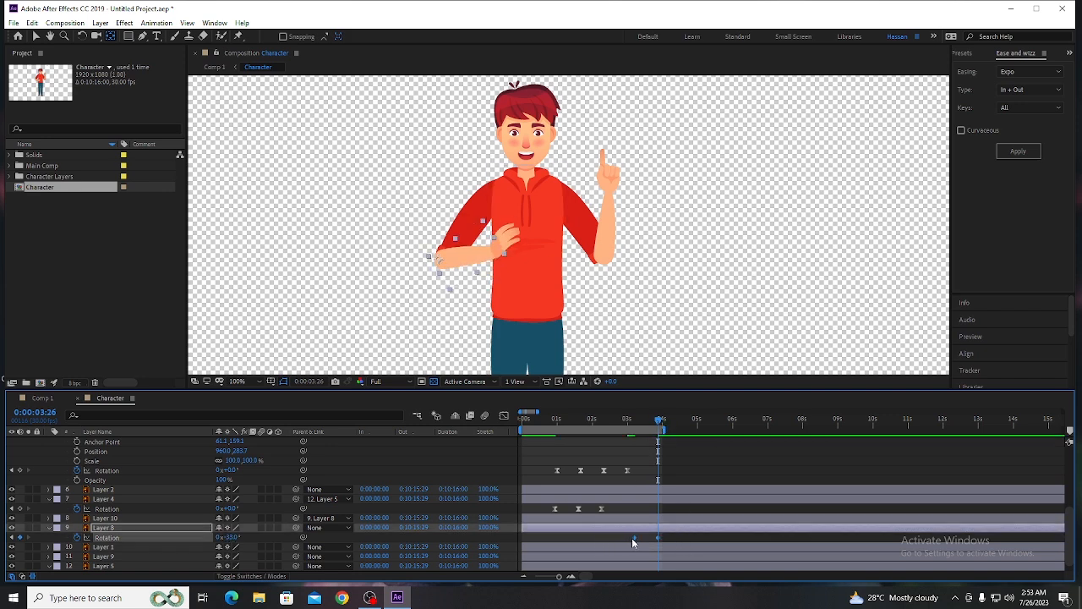
Step: Shift Layer 8's two Rotation keyframes earlier to start just before 2 seconds, with easing, and preview the movement
left_click_drag(633, 537, 589, 539)
left_click_drag(658, 421, 555, 441)
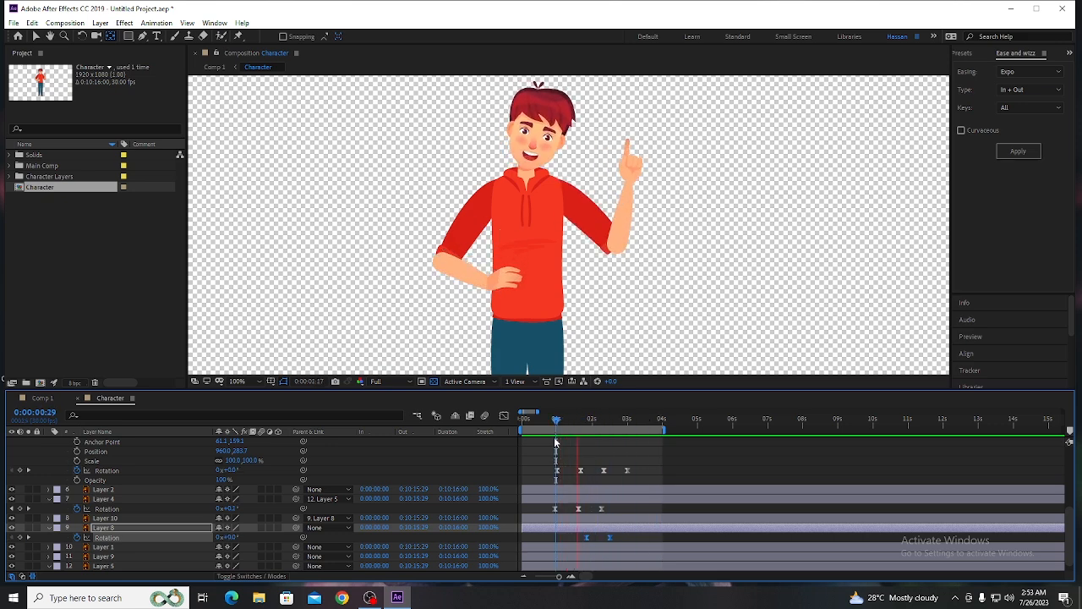
key("space")
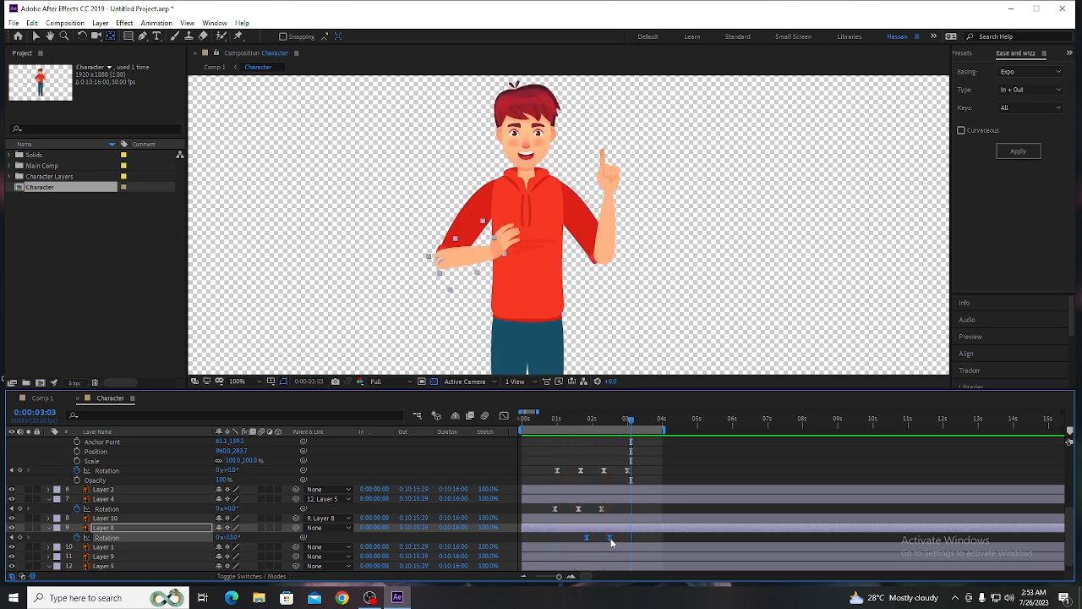
left_click(633, 536)
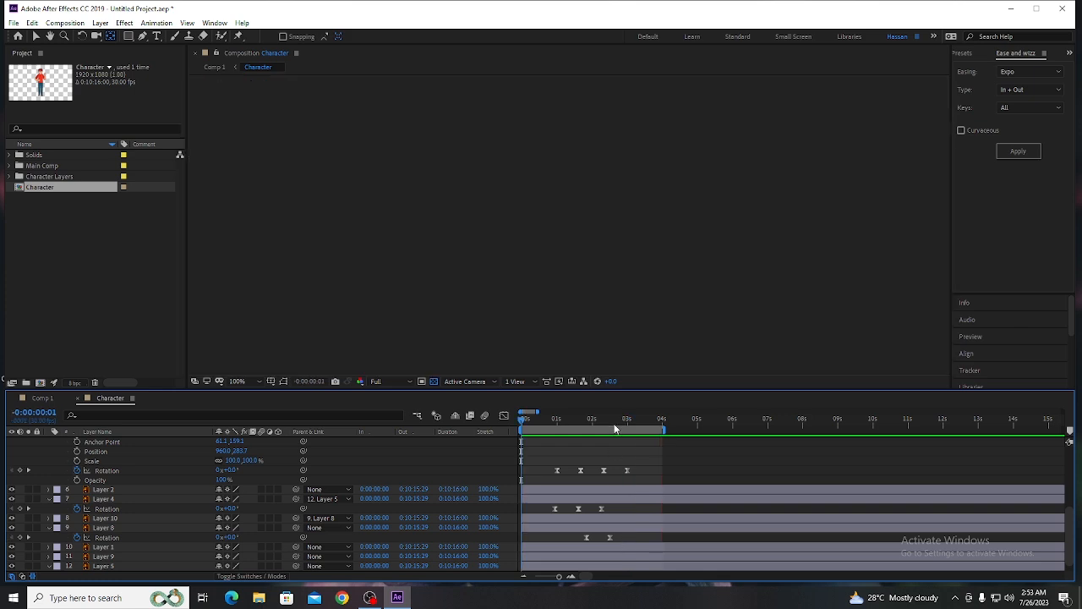
Step: Copy Layer 8's second Rotation keyframe to 0:00:02:27 to hold the bent forearm in its raised position
left_click(619, 425)
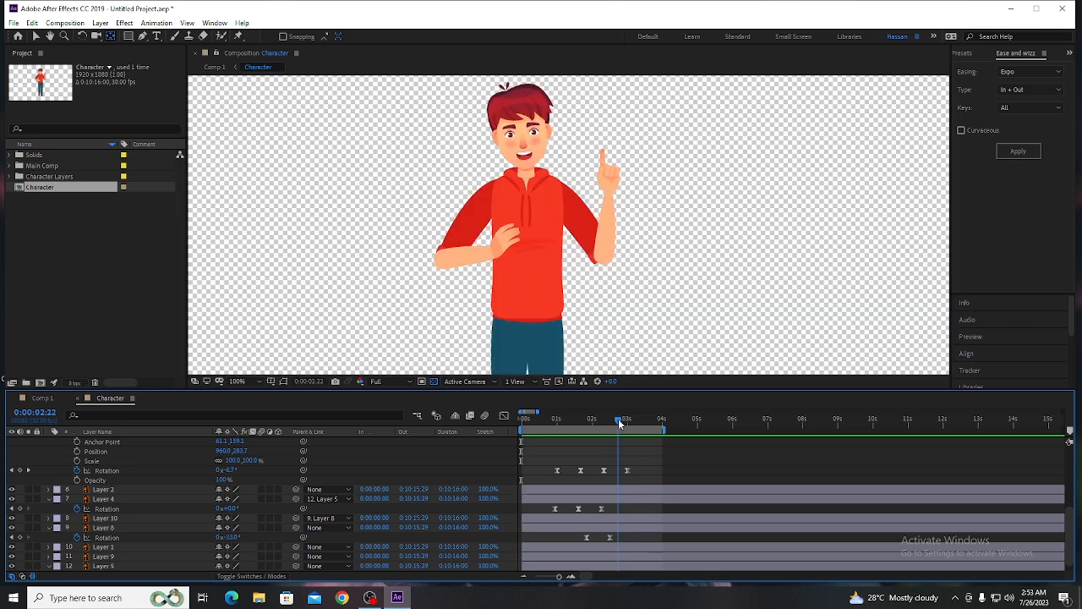
left_click_drag(619, 424, 625, 424)
left_click(610, 538)
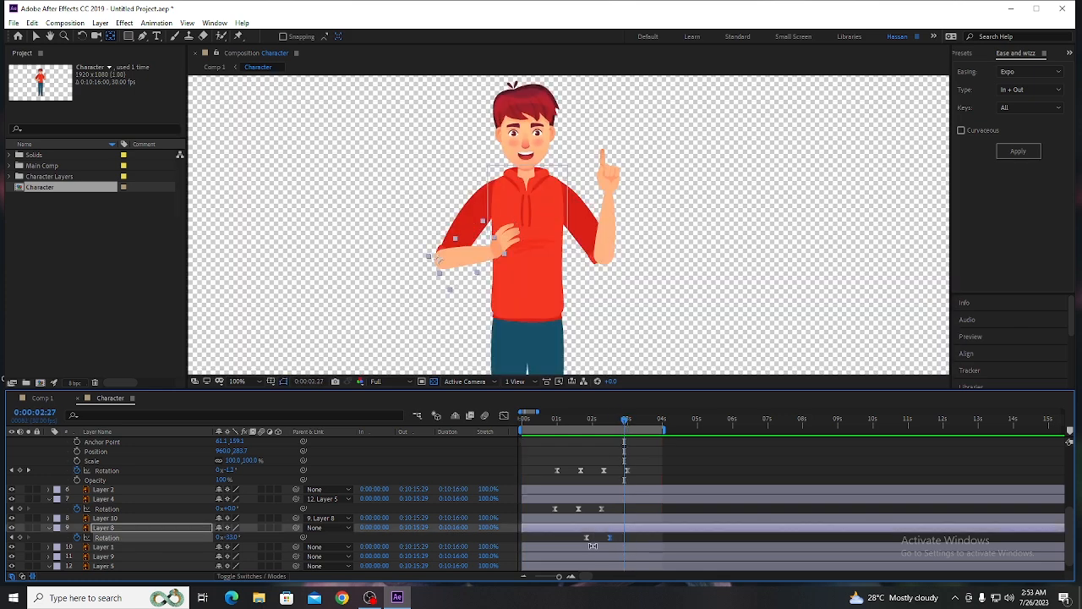
Step: Copy Layer 8's first Rotation keyframe to 0:00:03:17 to lower the forearm again, and preview the animation from 0:00:00:22
key("space")
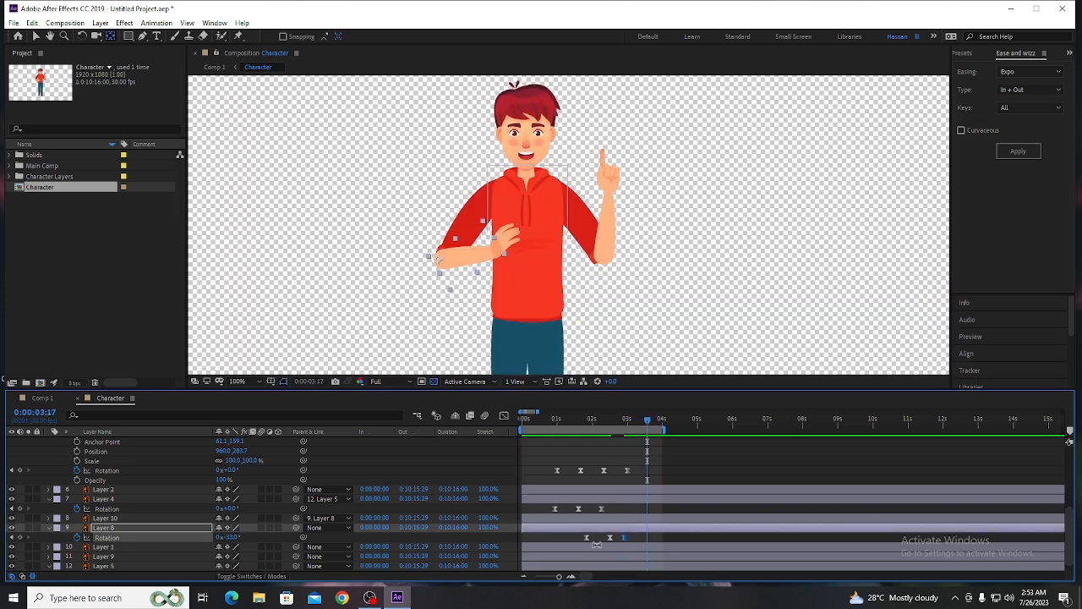
left_click(587, 539)
key("ctrl+c")
key("ctrl+v")
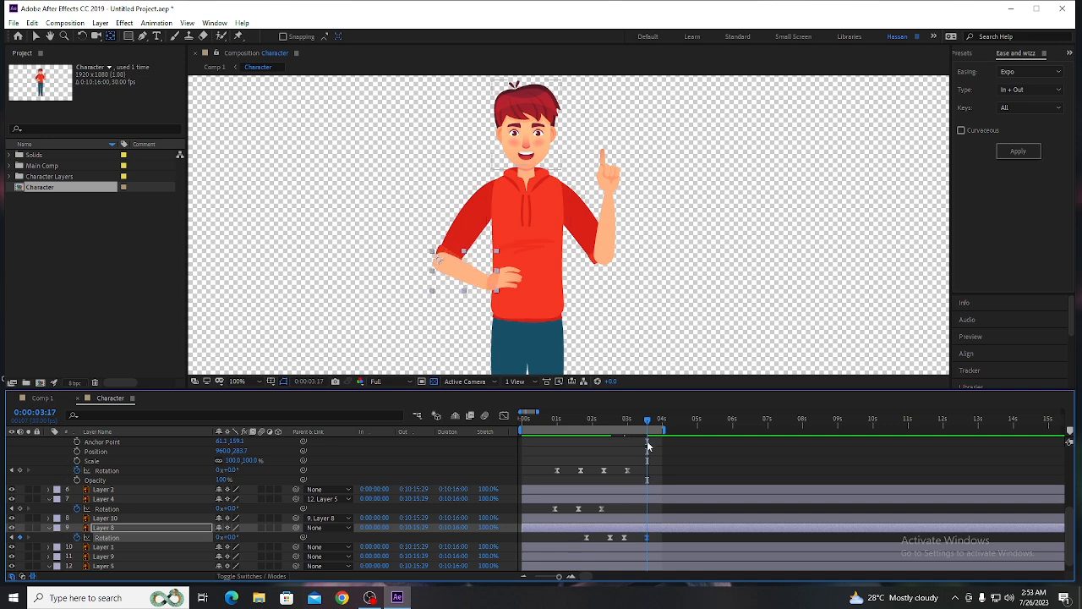
left_click_drag(647, 457, 545, 457)
key("space")
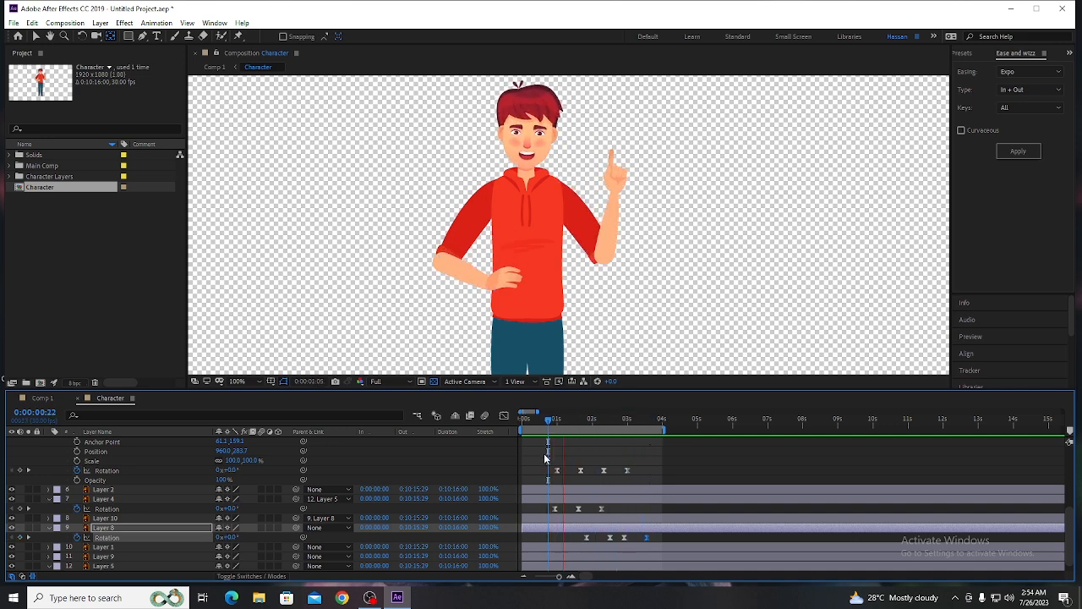